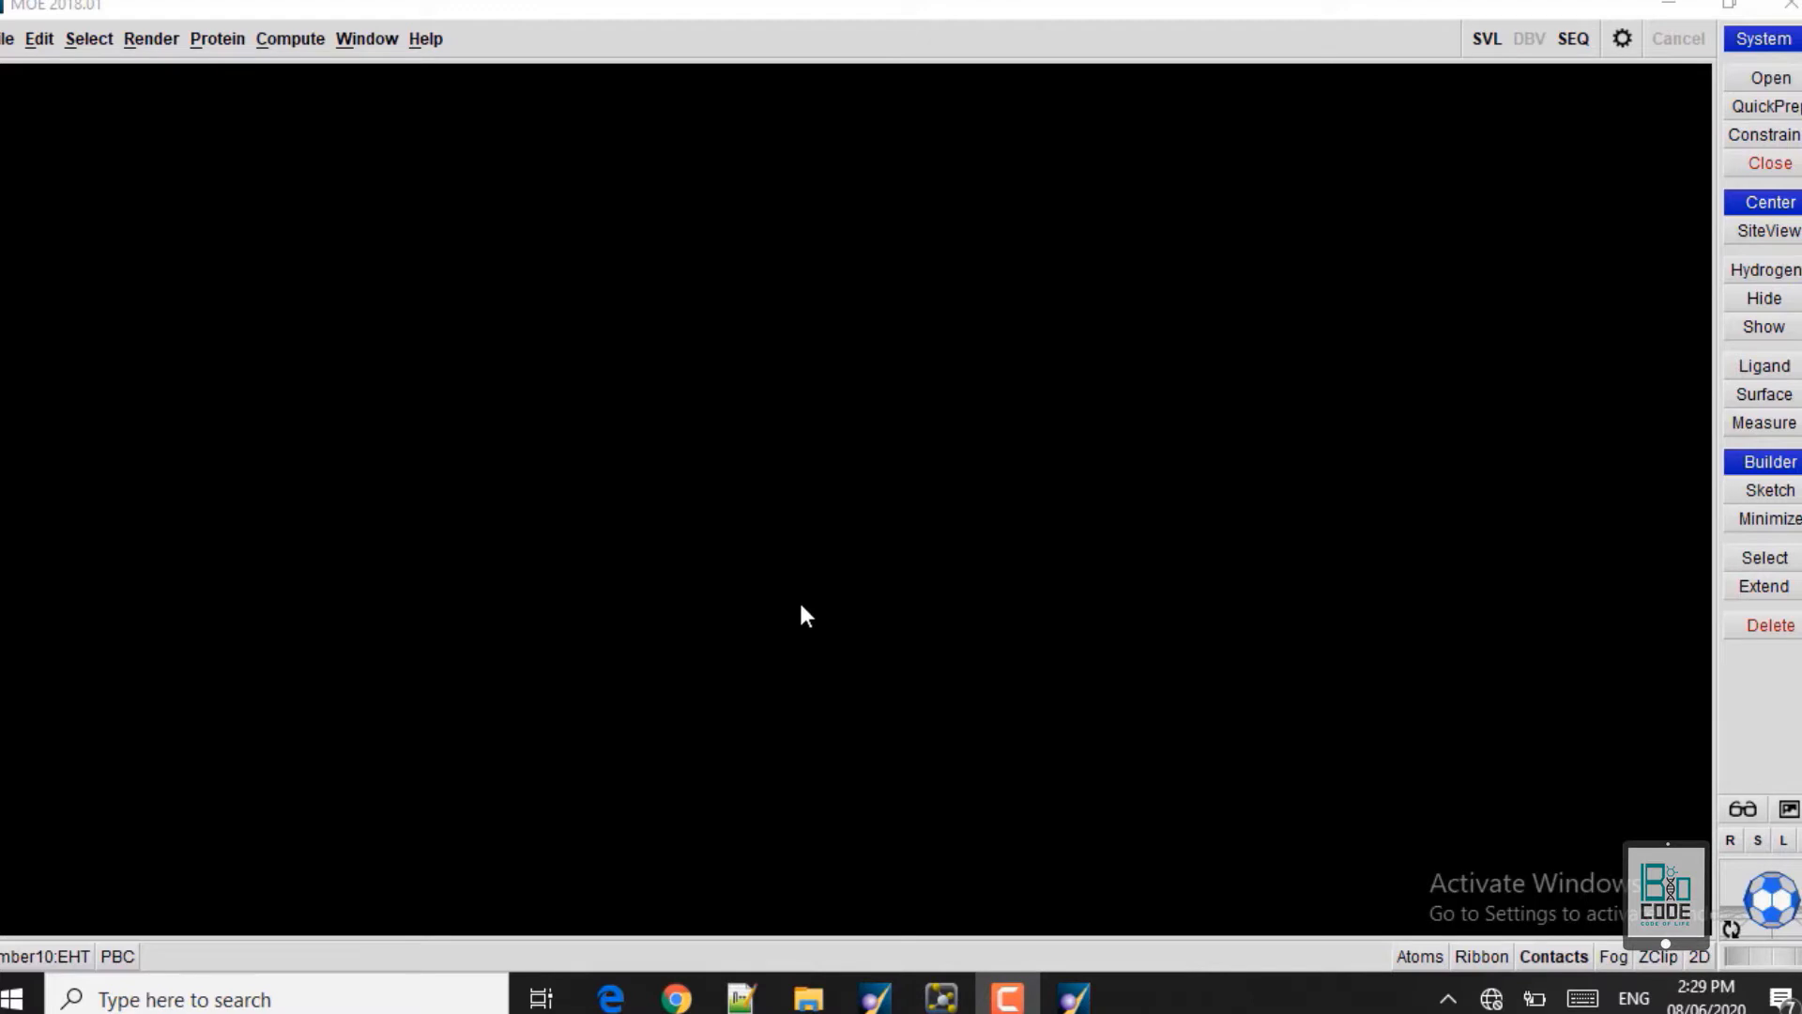
- Browse to D:/Biocode/MOE_Protein_Protein_Docking and select Ligand_Protein_Vaccine.pdb
click(8, 39)
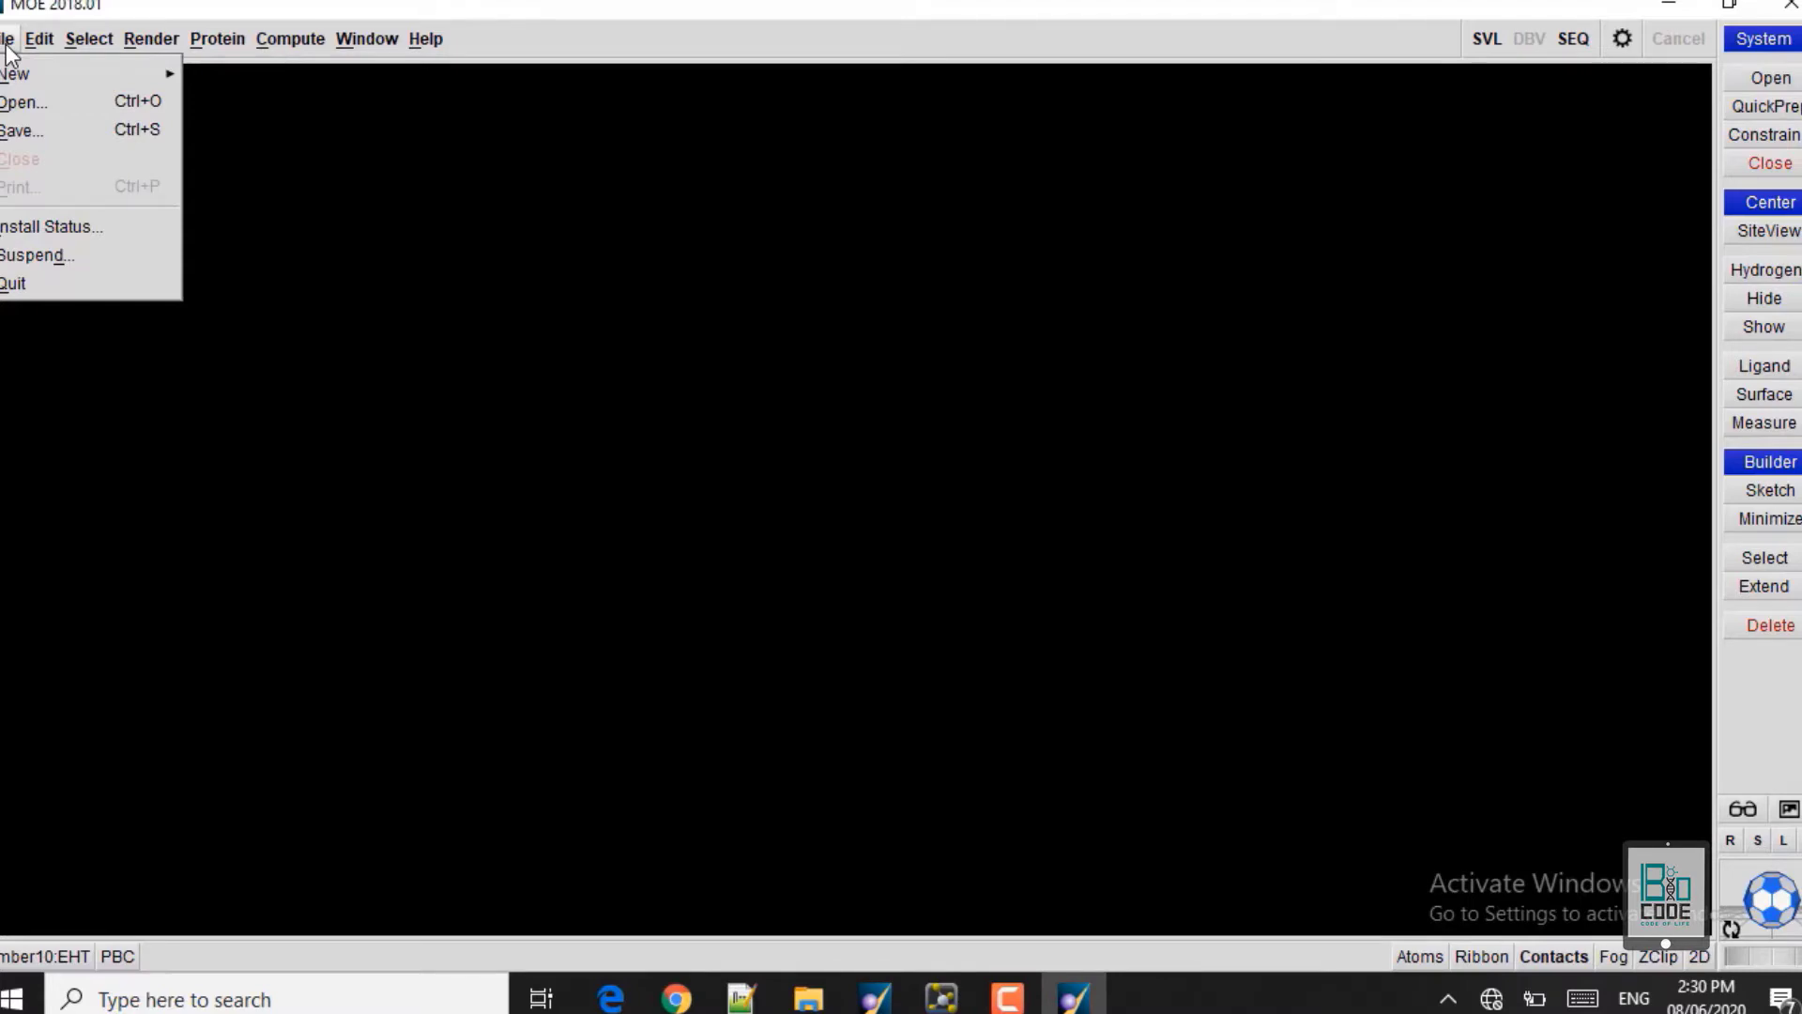
click(51, 102)
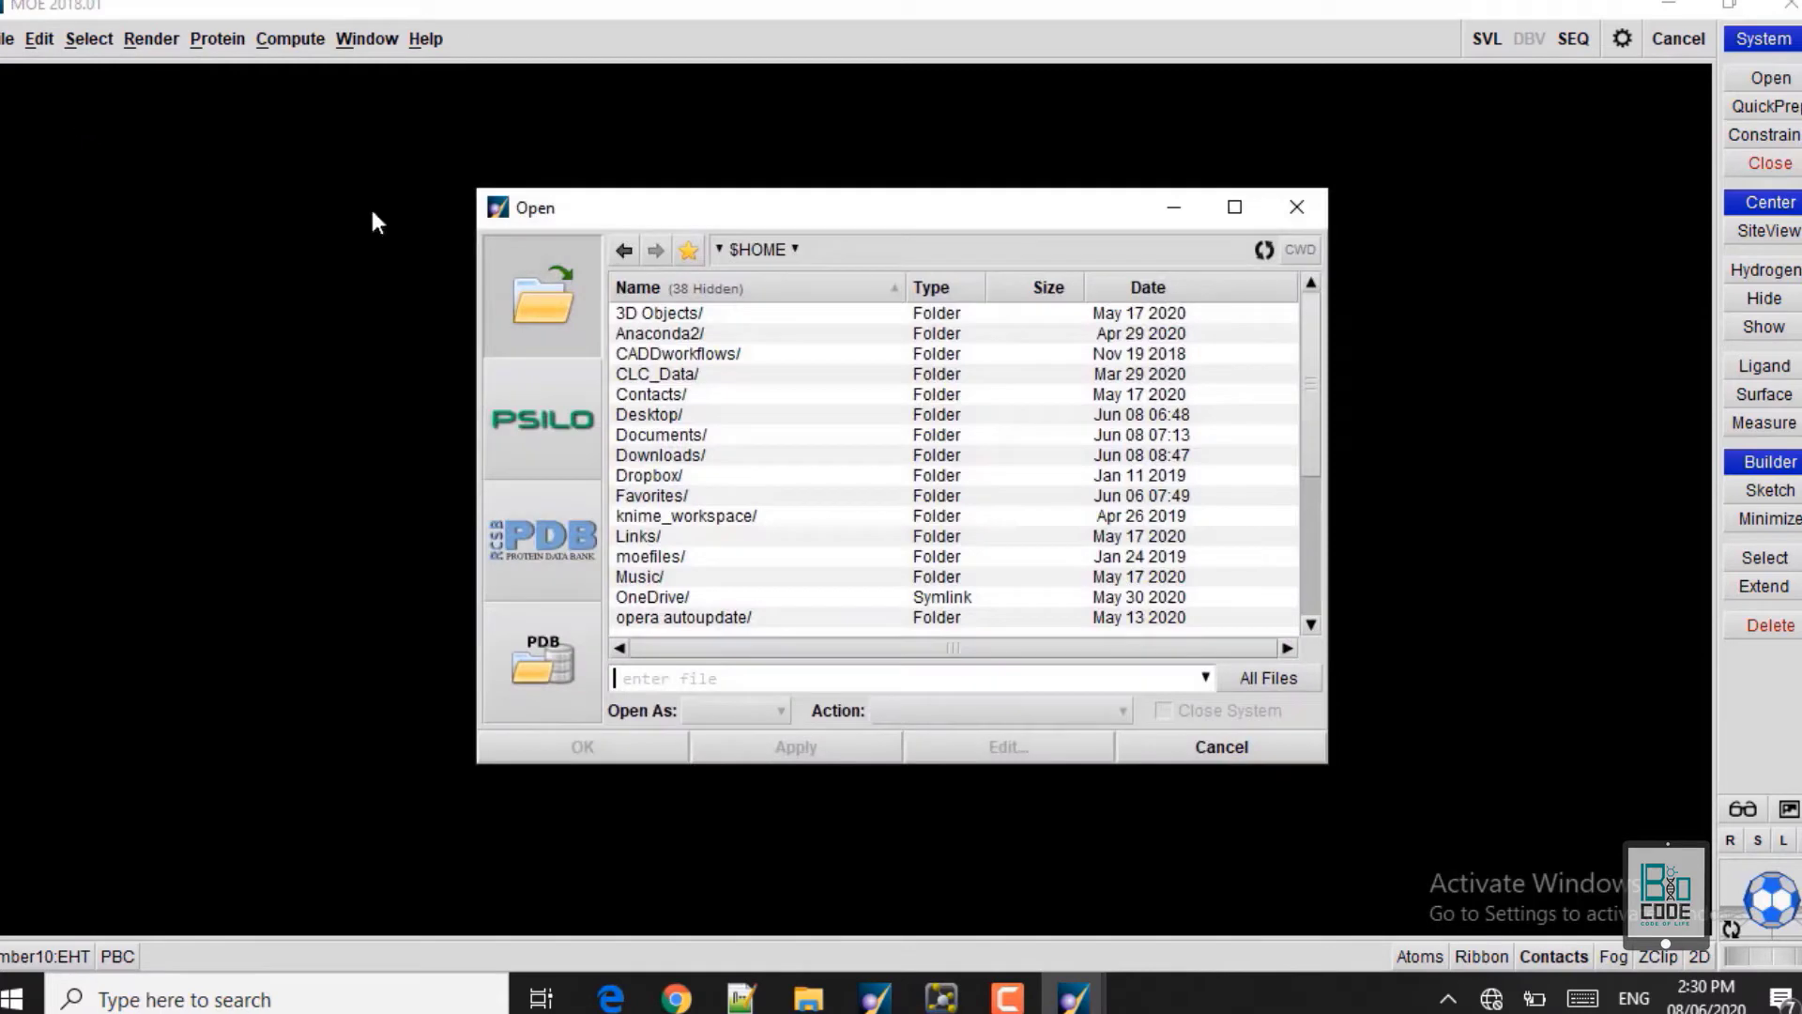
double_click(661, 416)
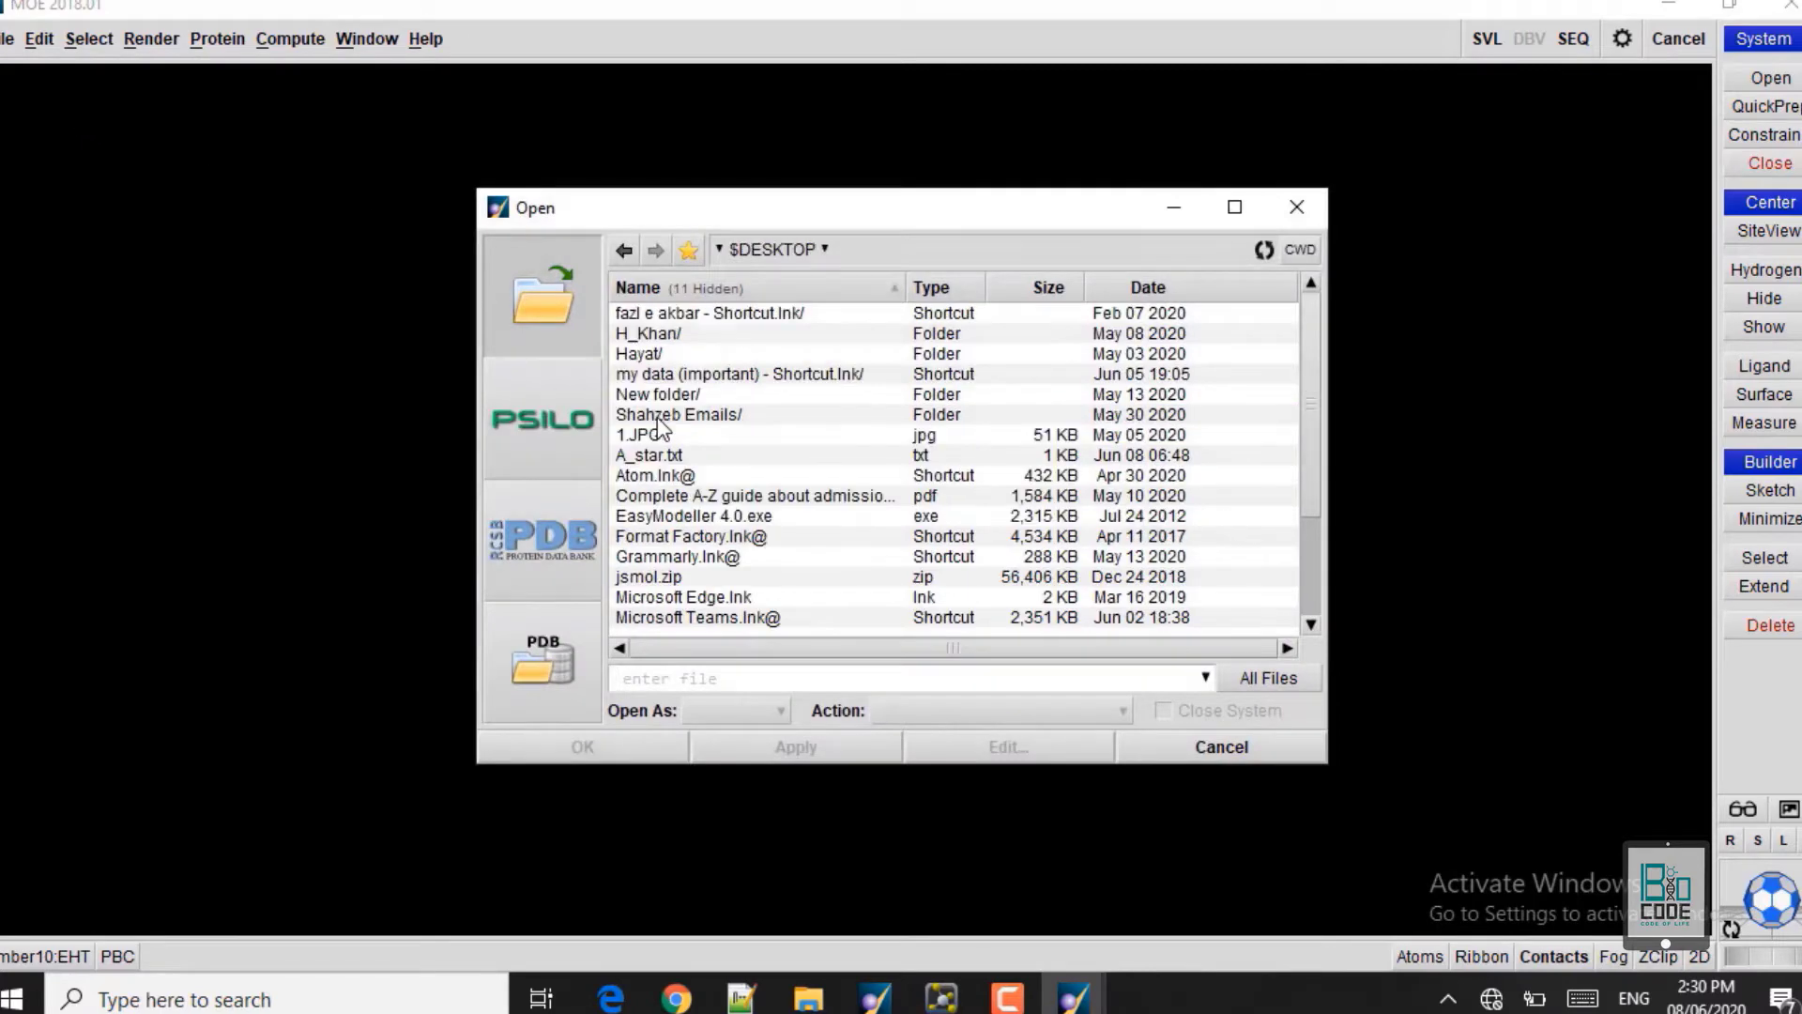
click(657, 375)
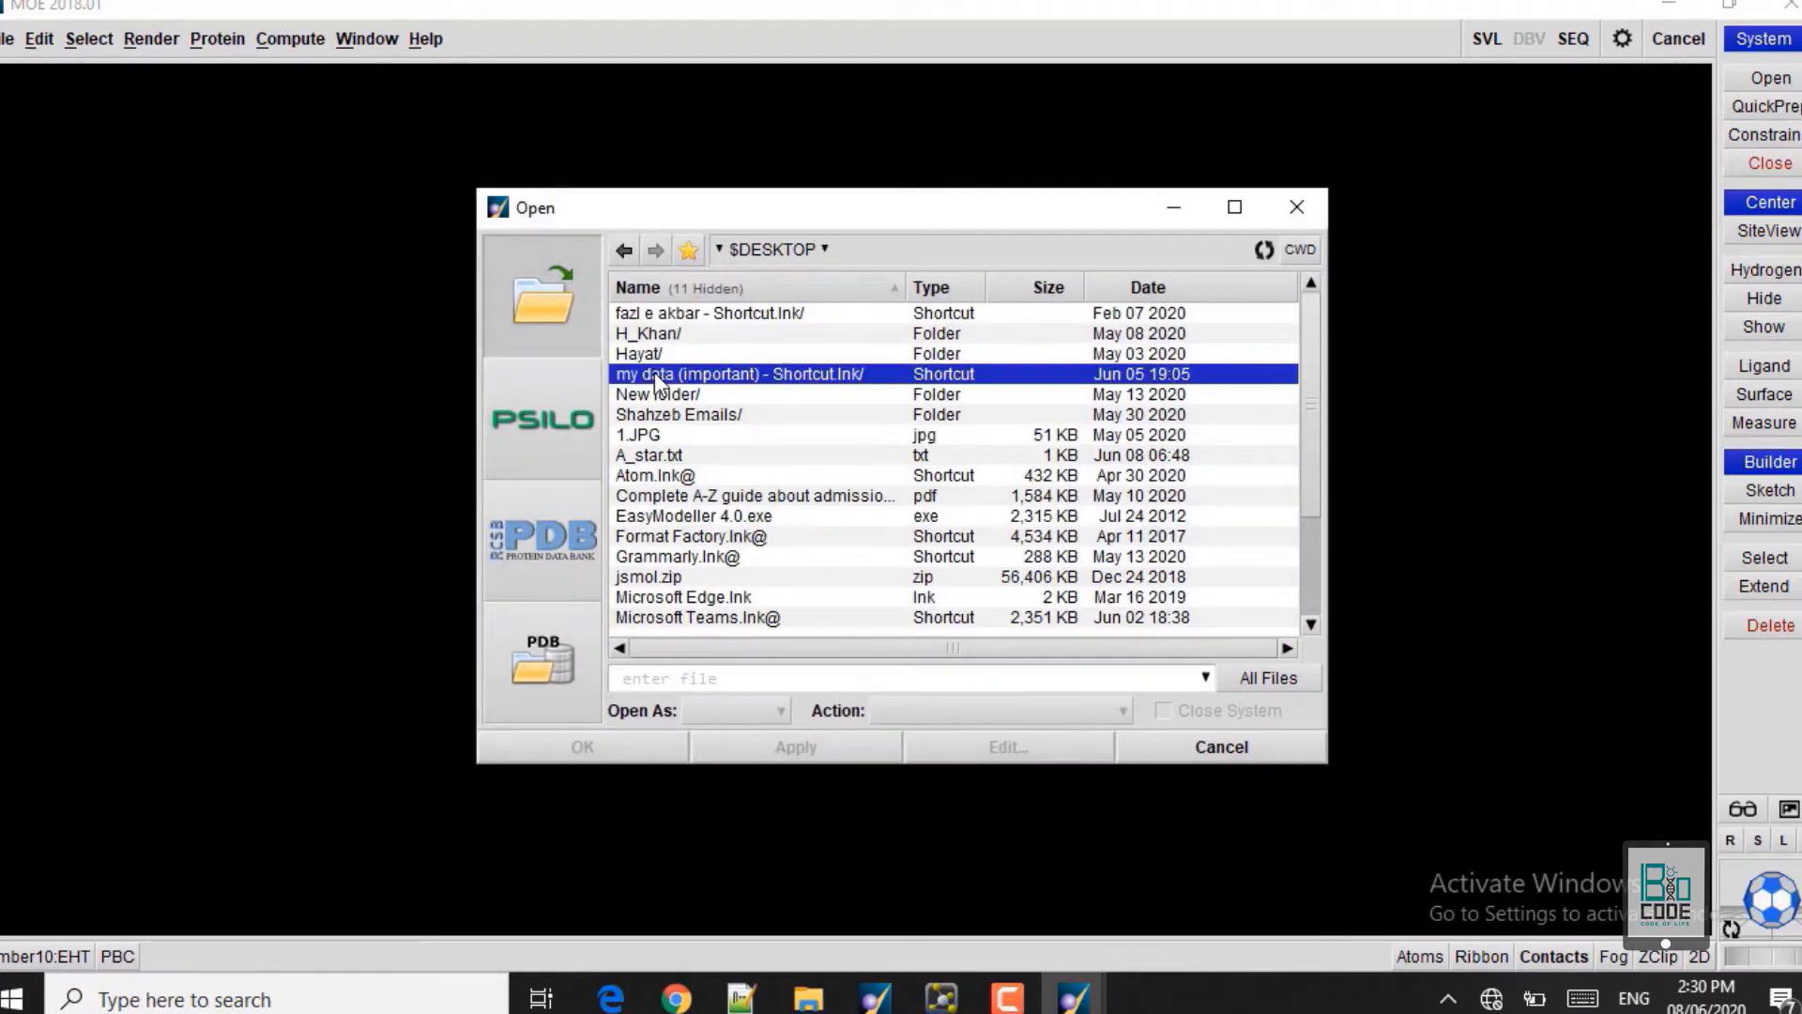
double_click(657, 376)
click(741, 248)
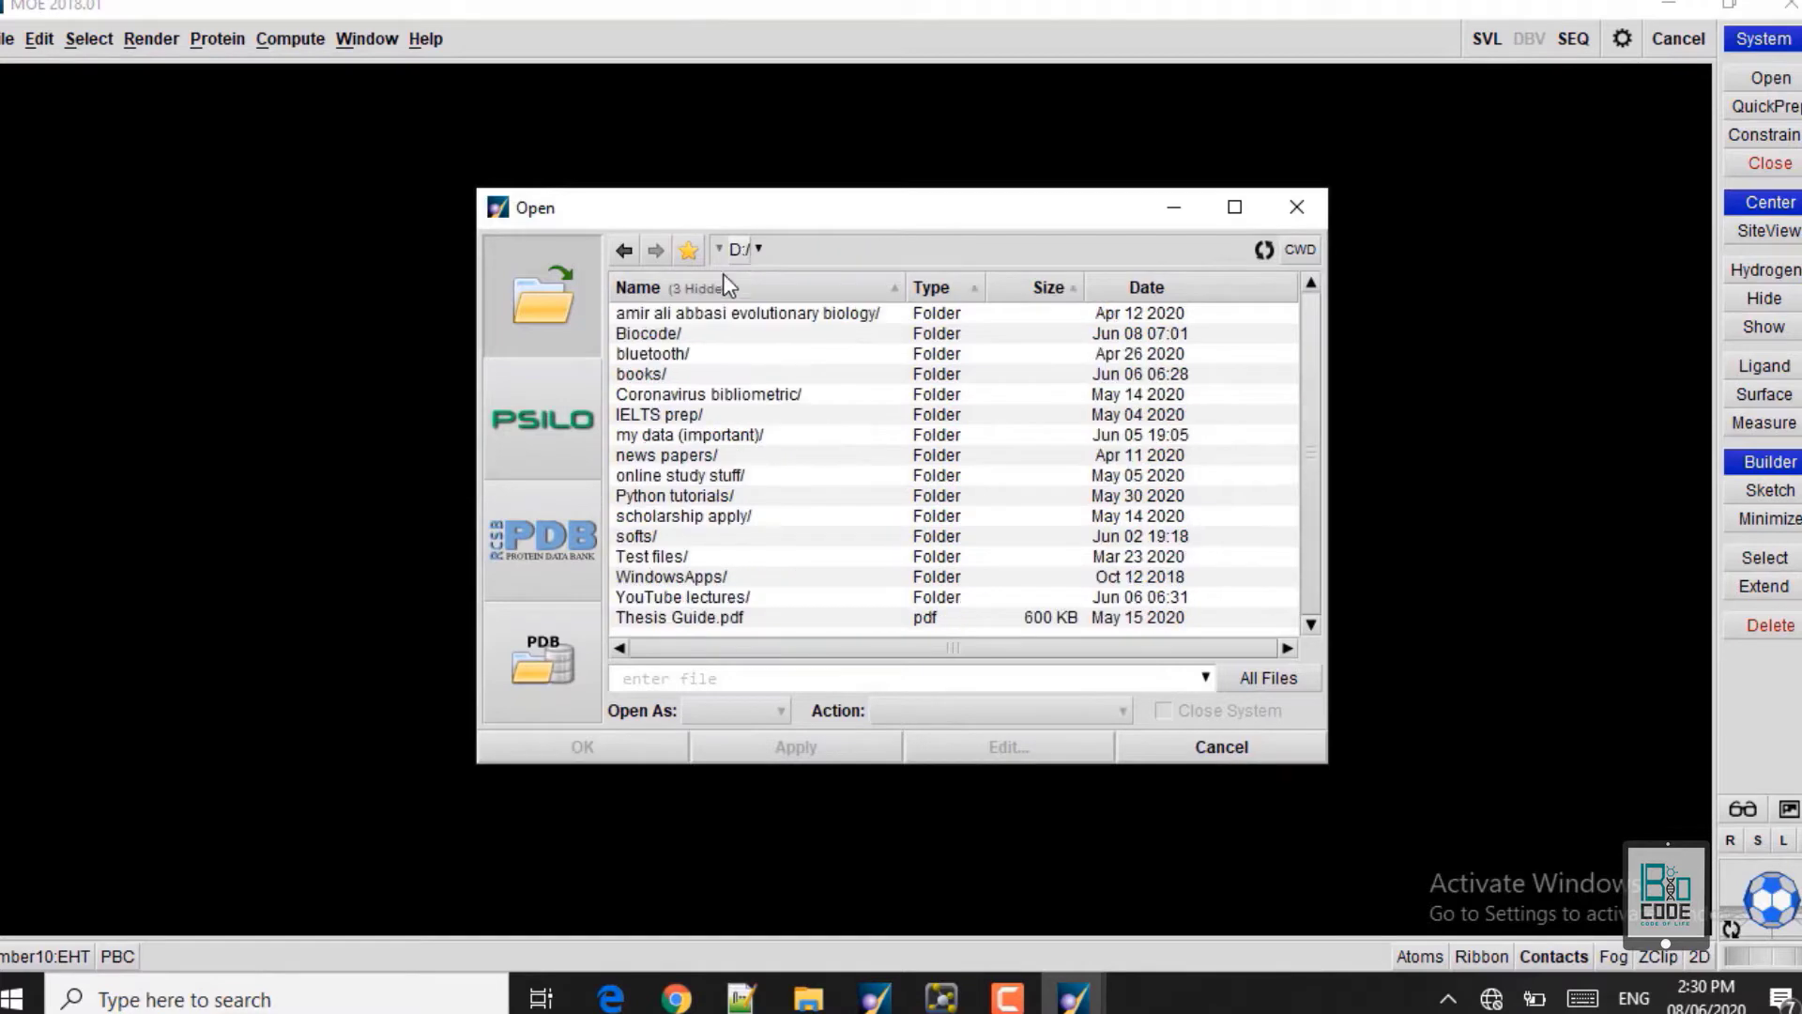
double_click(652, 336)
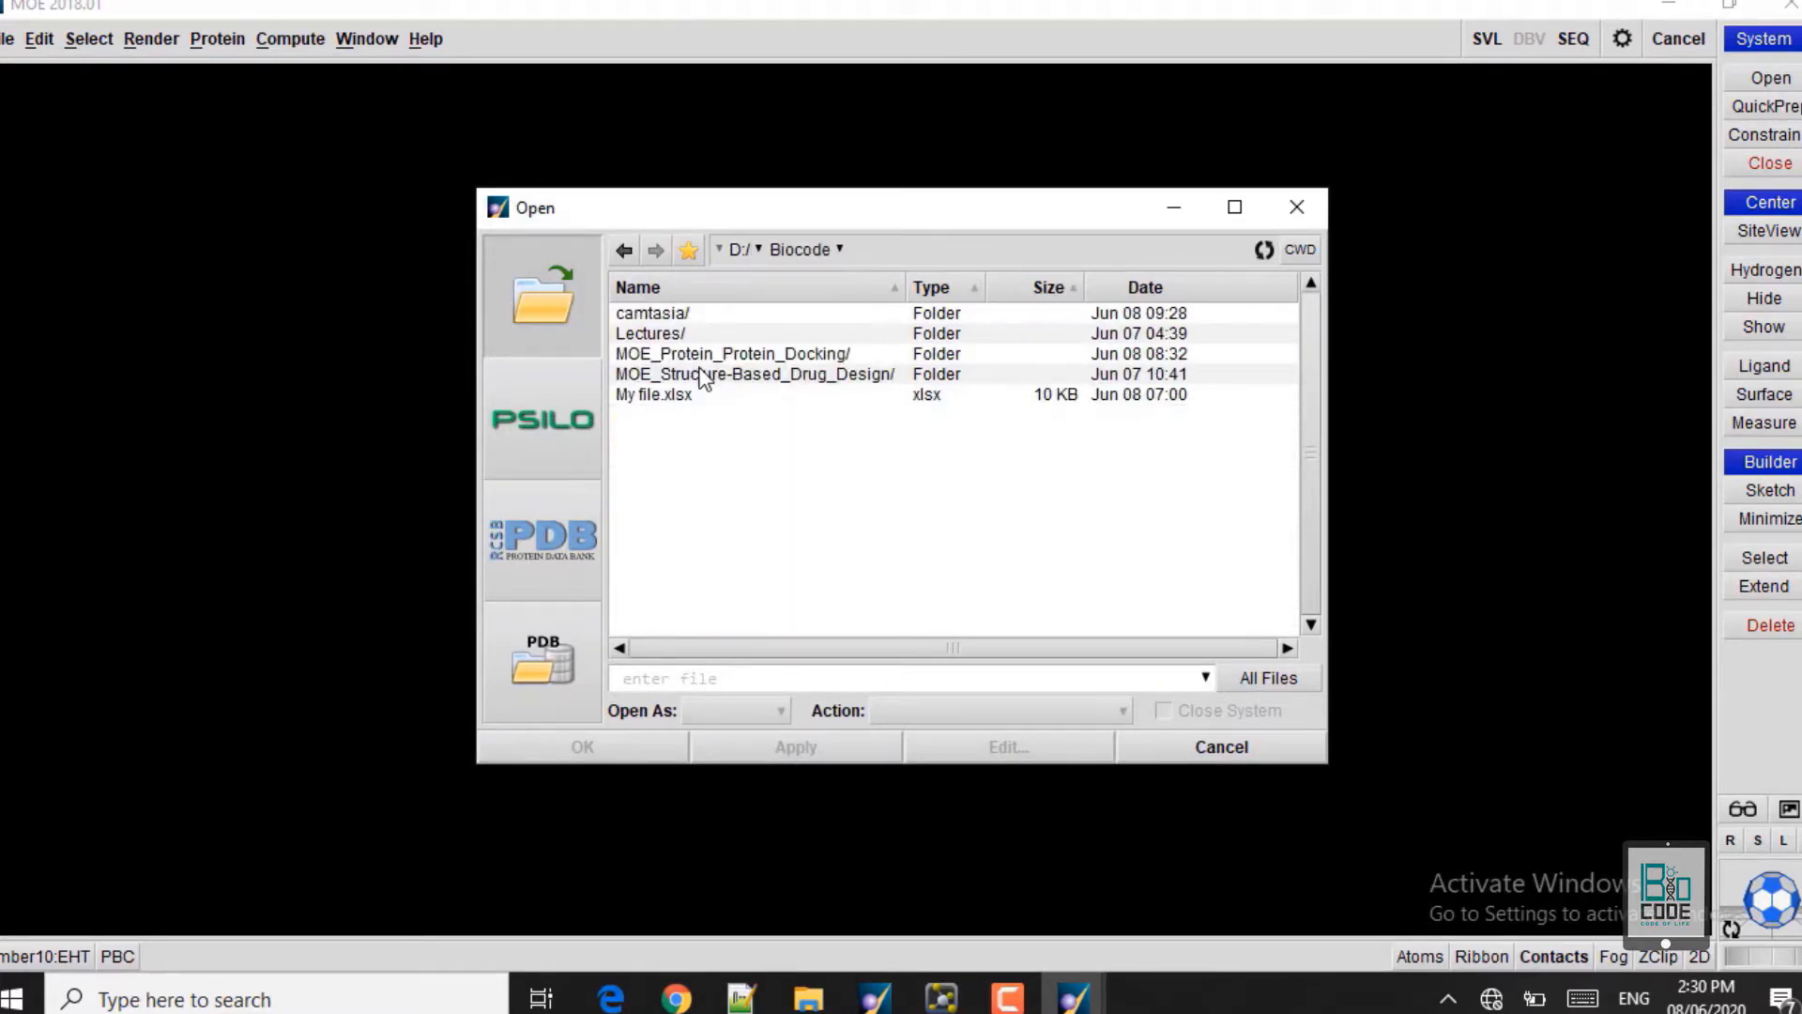
double_click(692, 356)
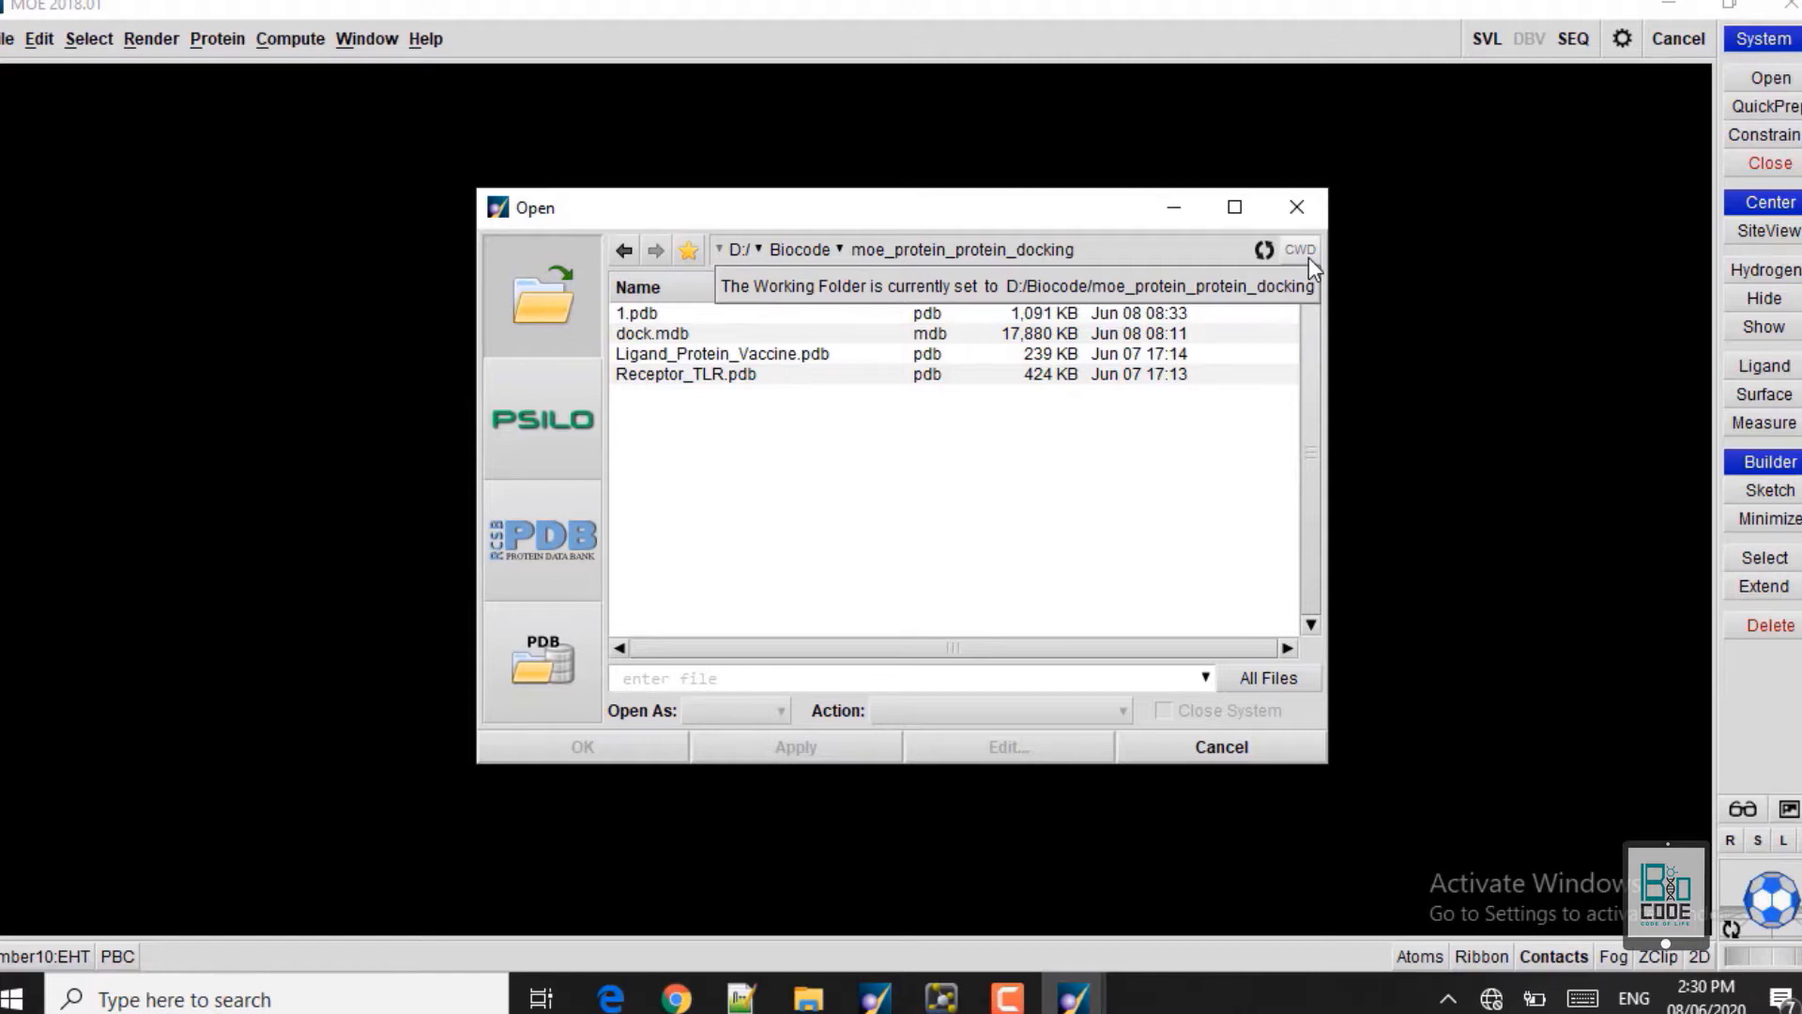
click(789, 355)
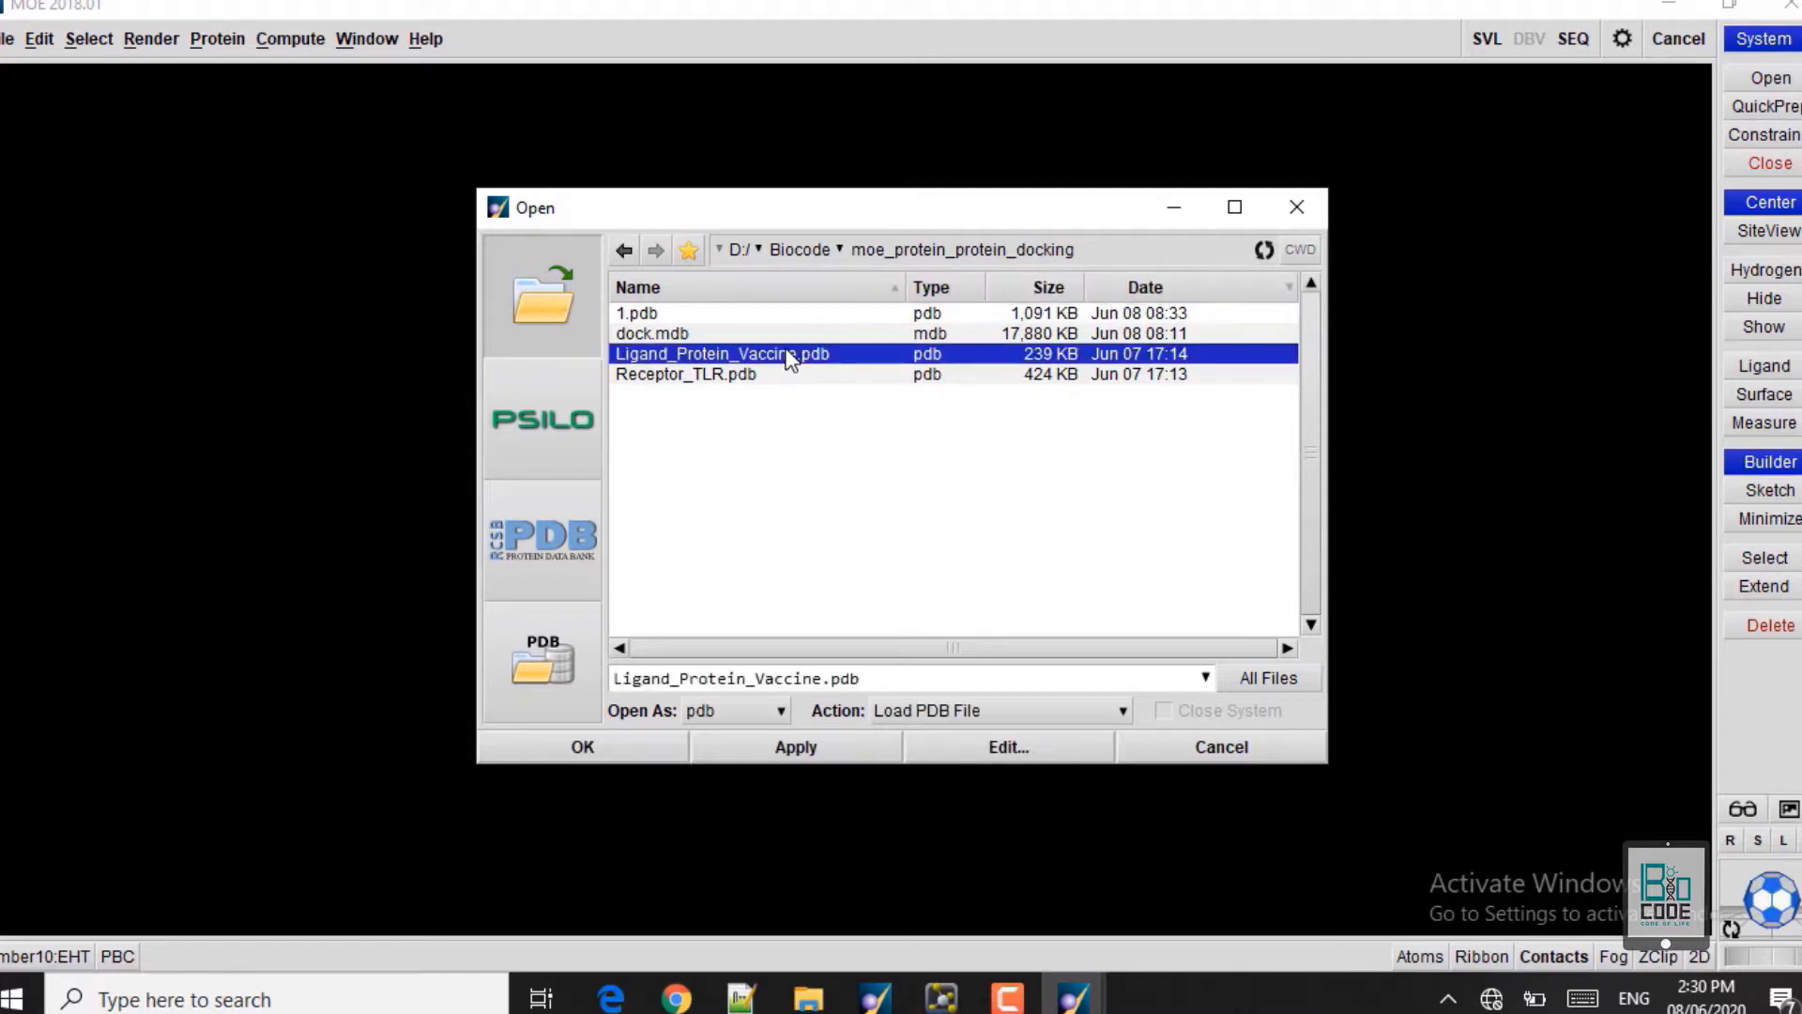
- Load the vaccine PDB file with Biomolecule Assembly symmetry
click(610, 748)
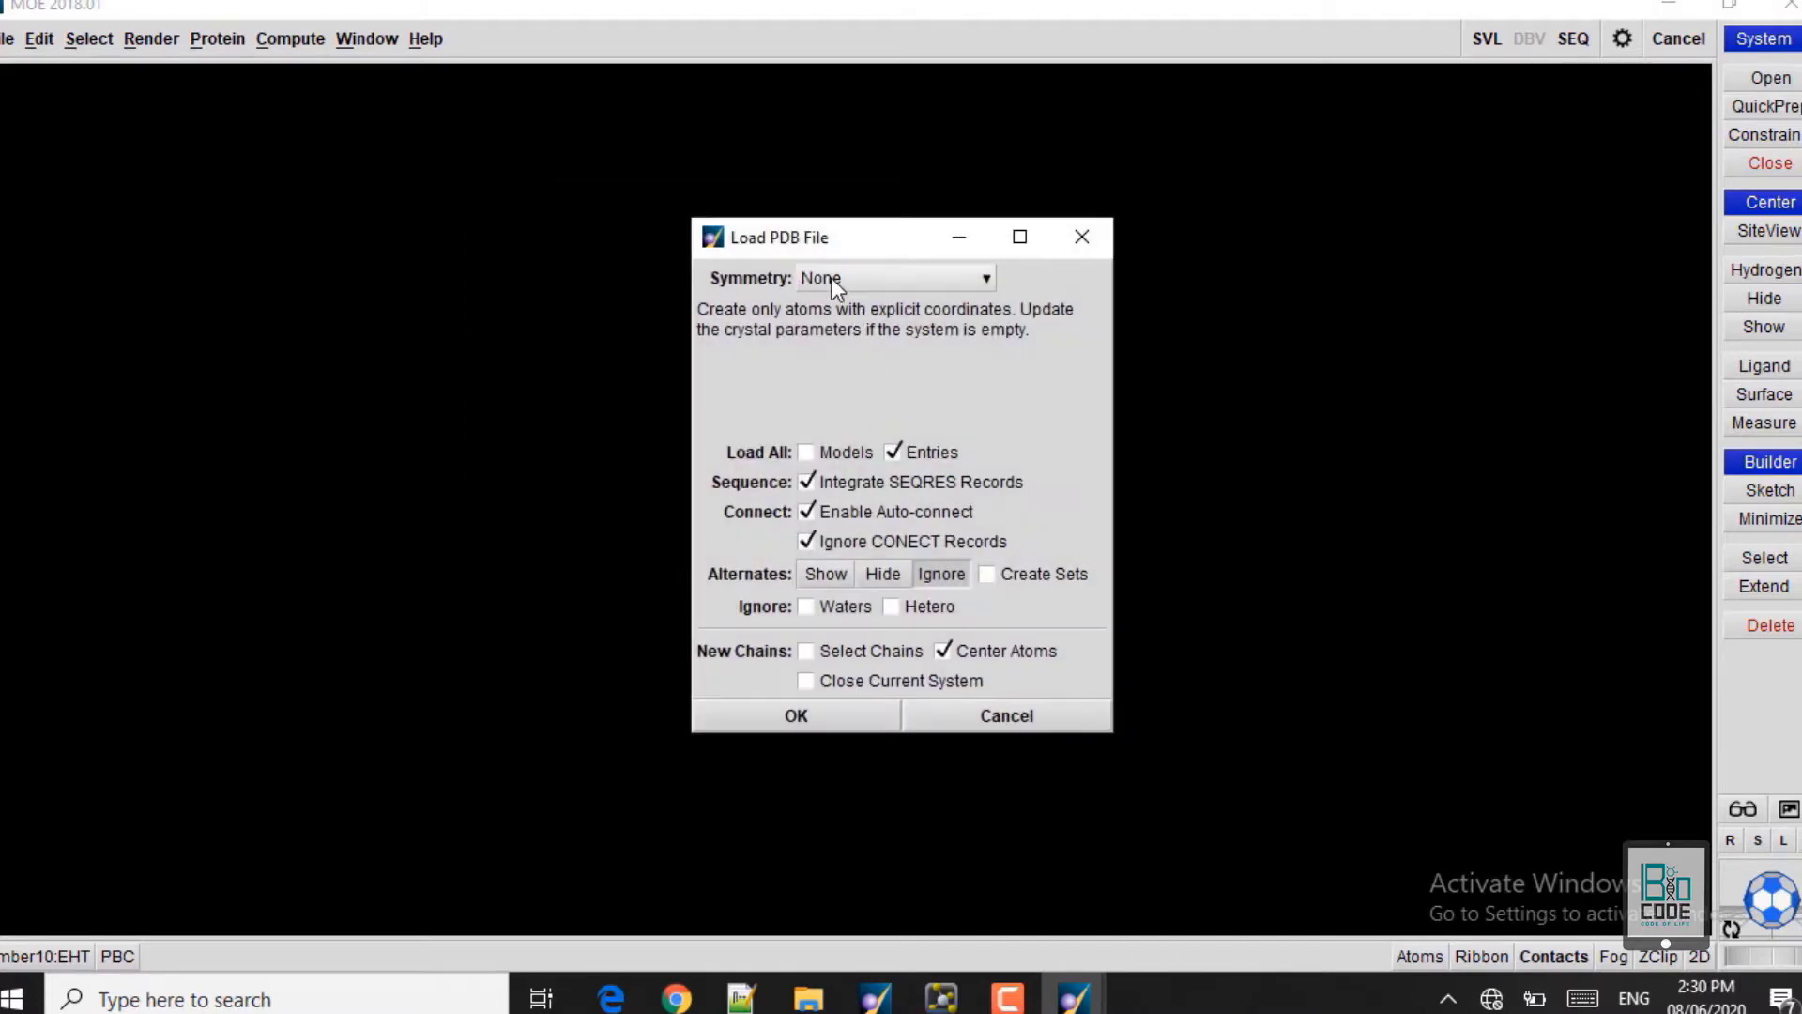
click(833, 280)
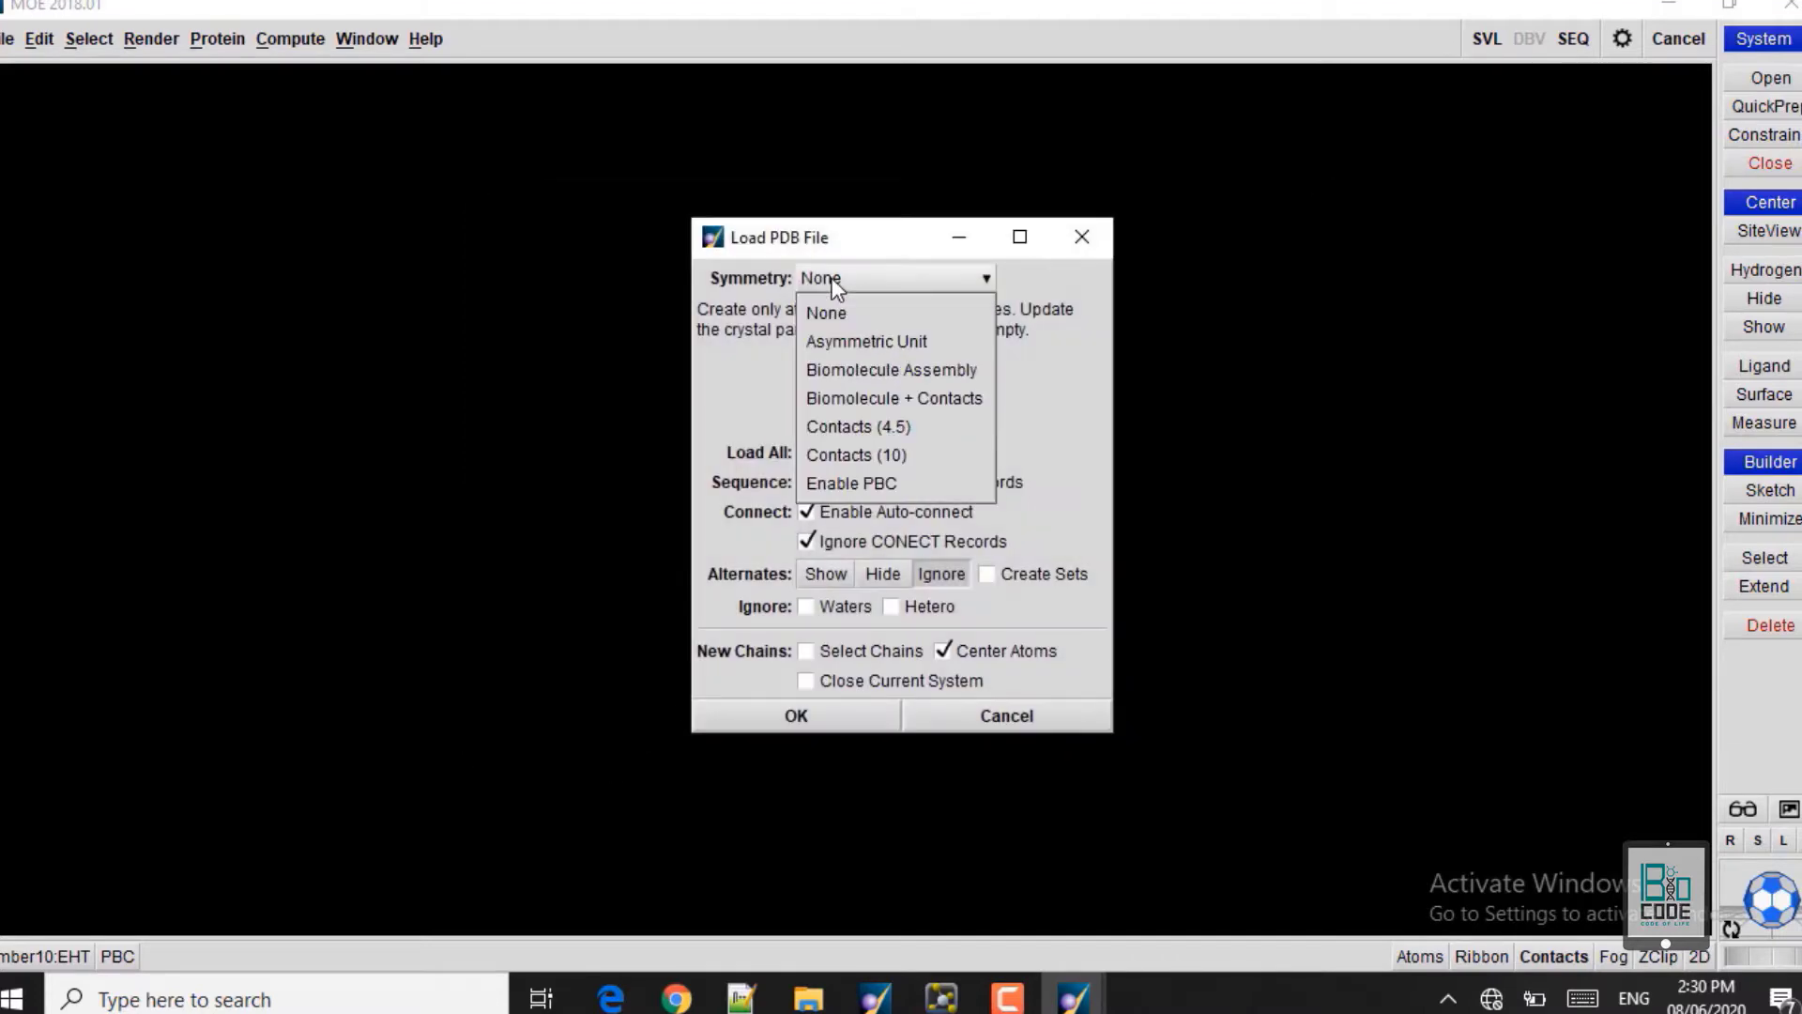
click(858, 378)
click(792, 716)
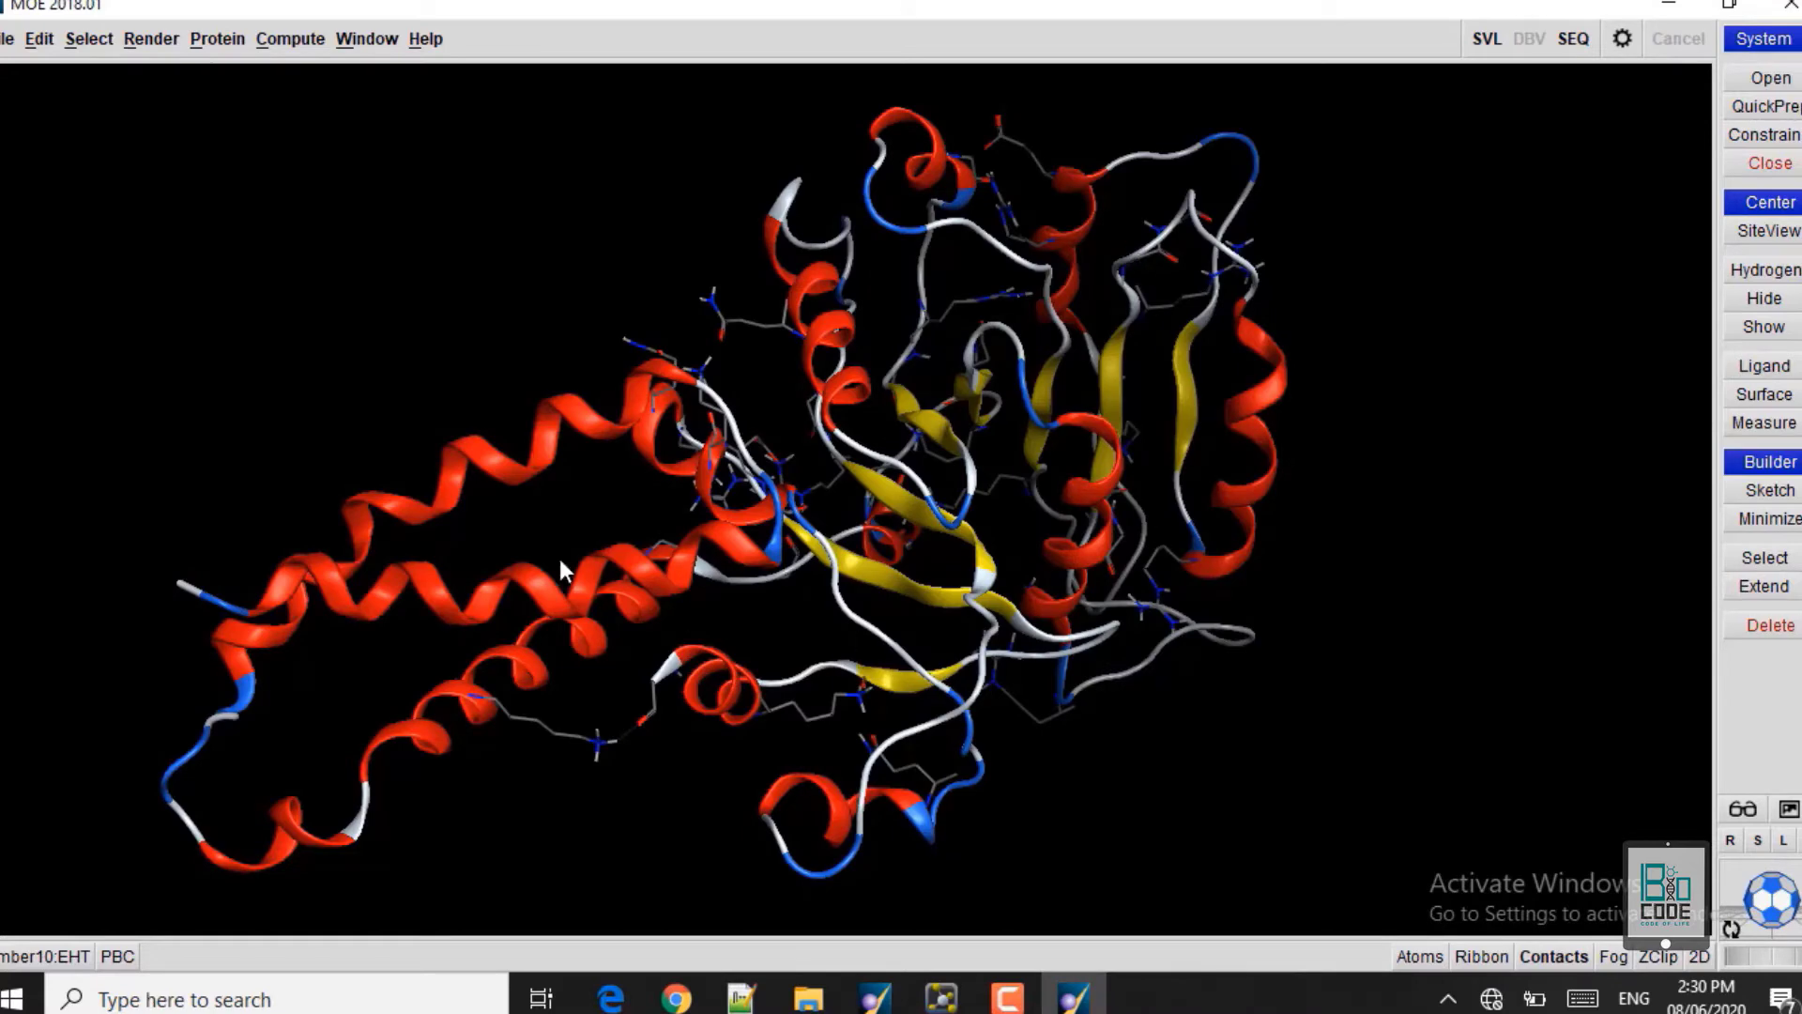
- Open Receptor_TLR.pdb and load it with Biomolecule Assembly symmetry
click(9, 38)
click(28, 102)
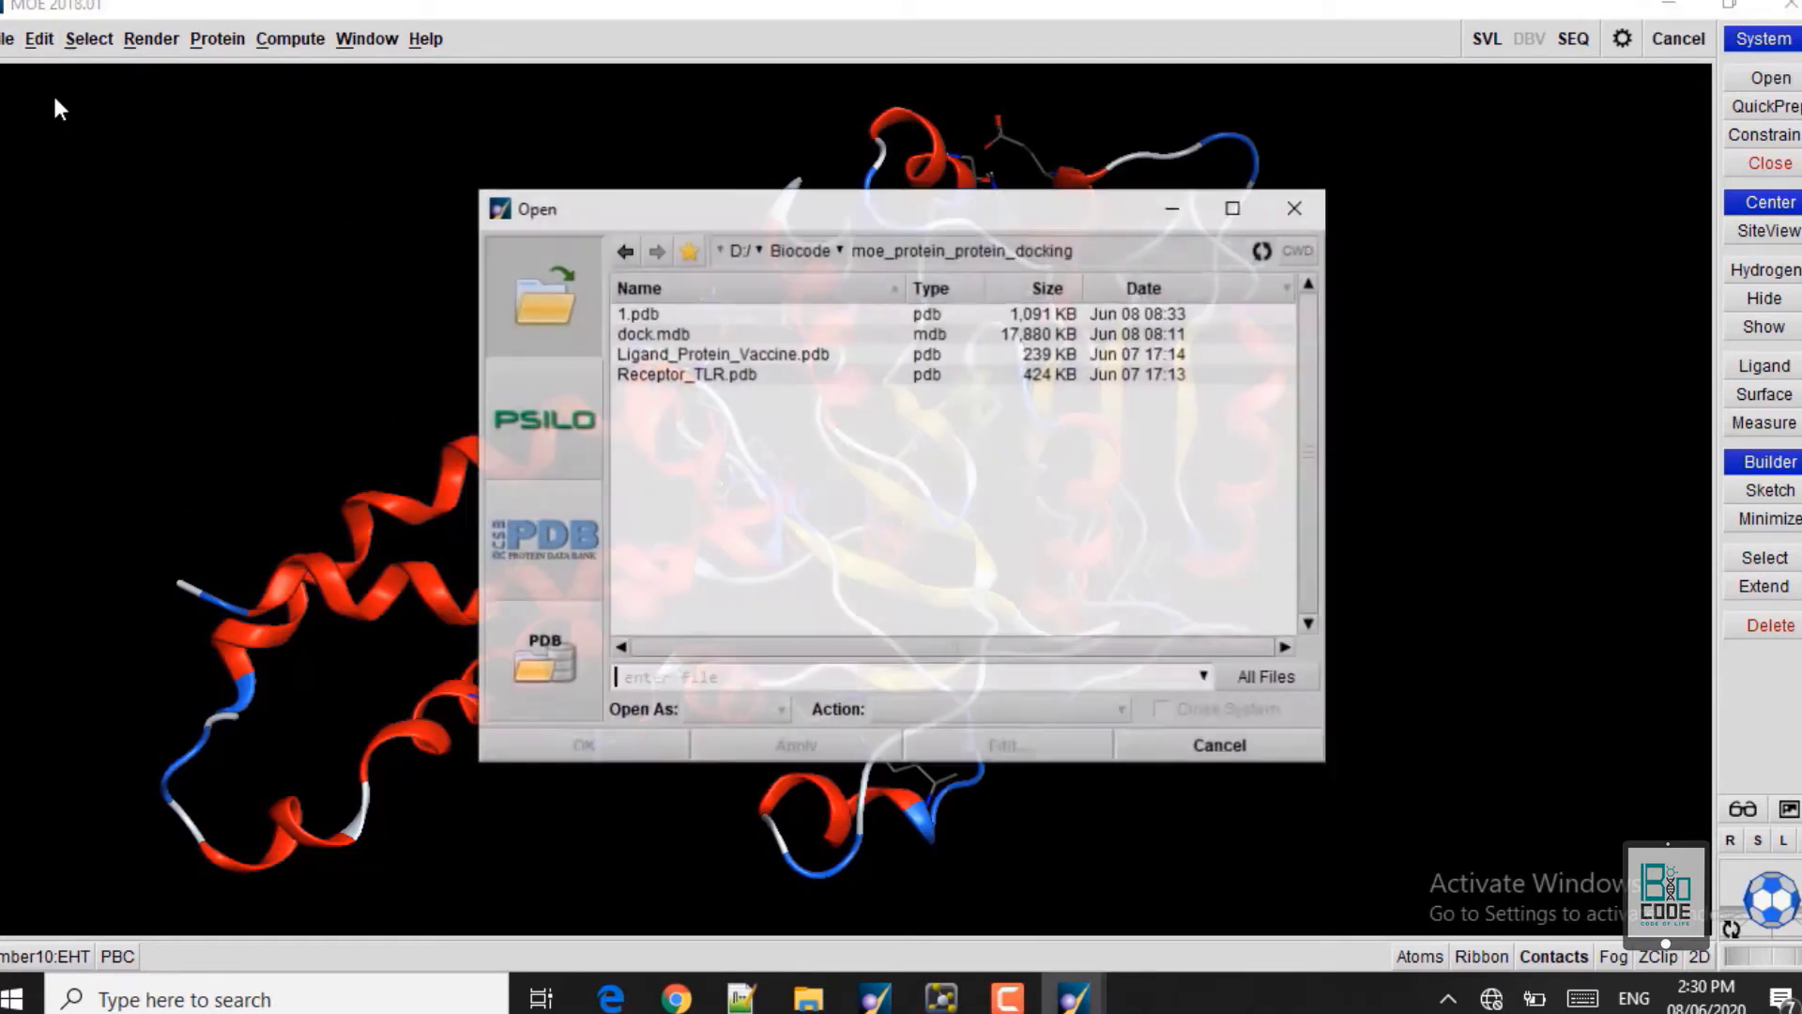
click(711, 377)
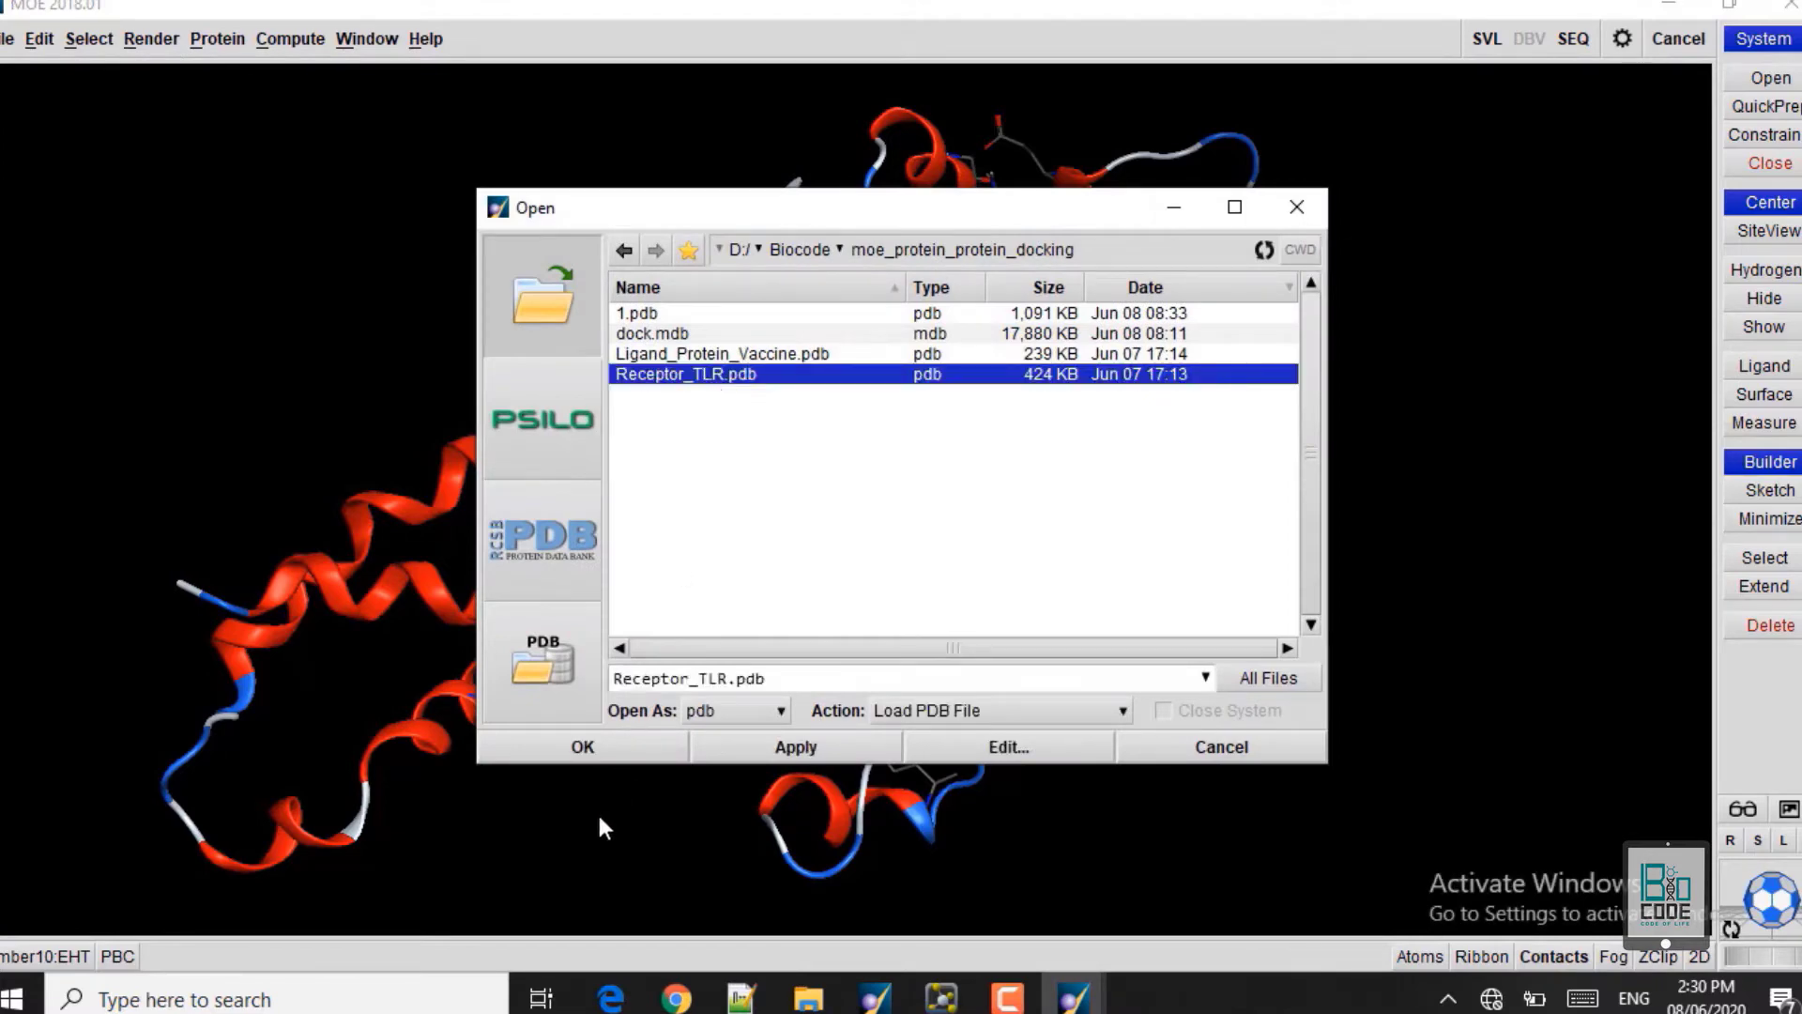
click(570, 748)
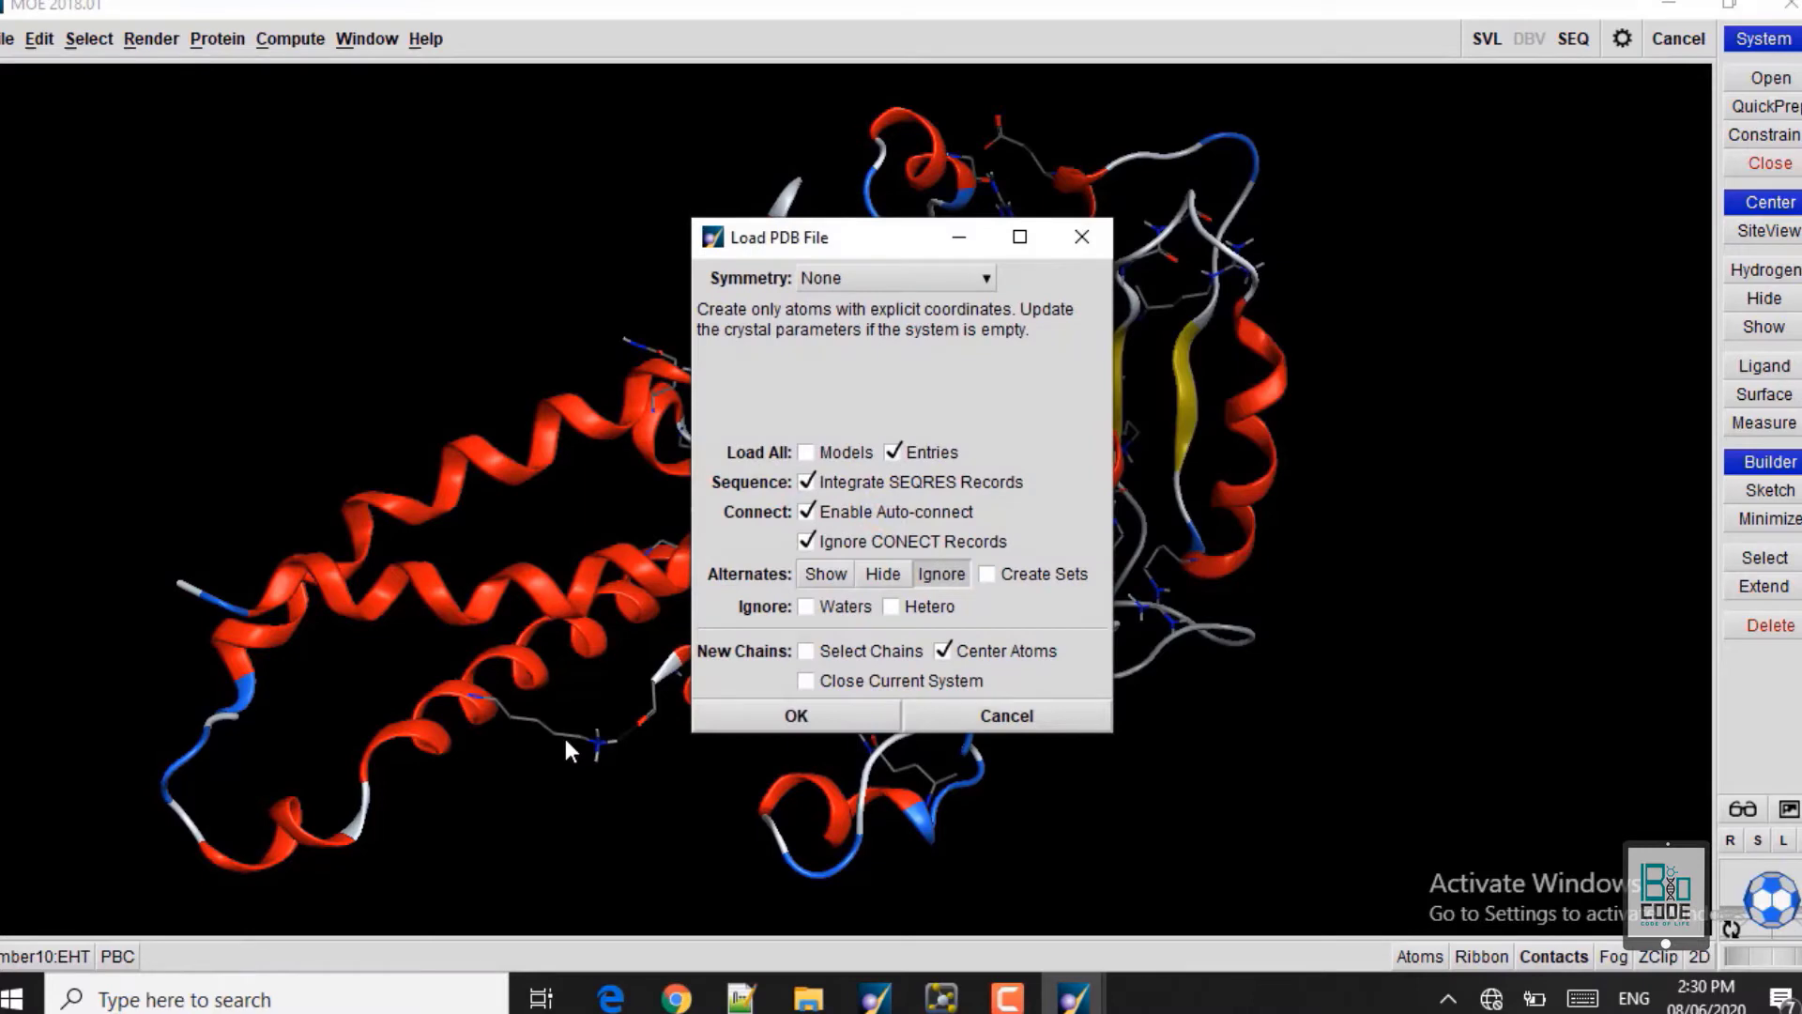
click(901, 278)
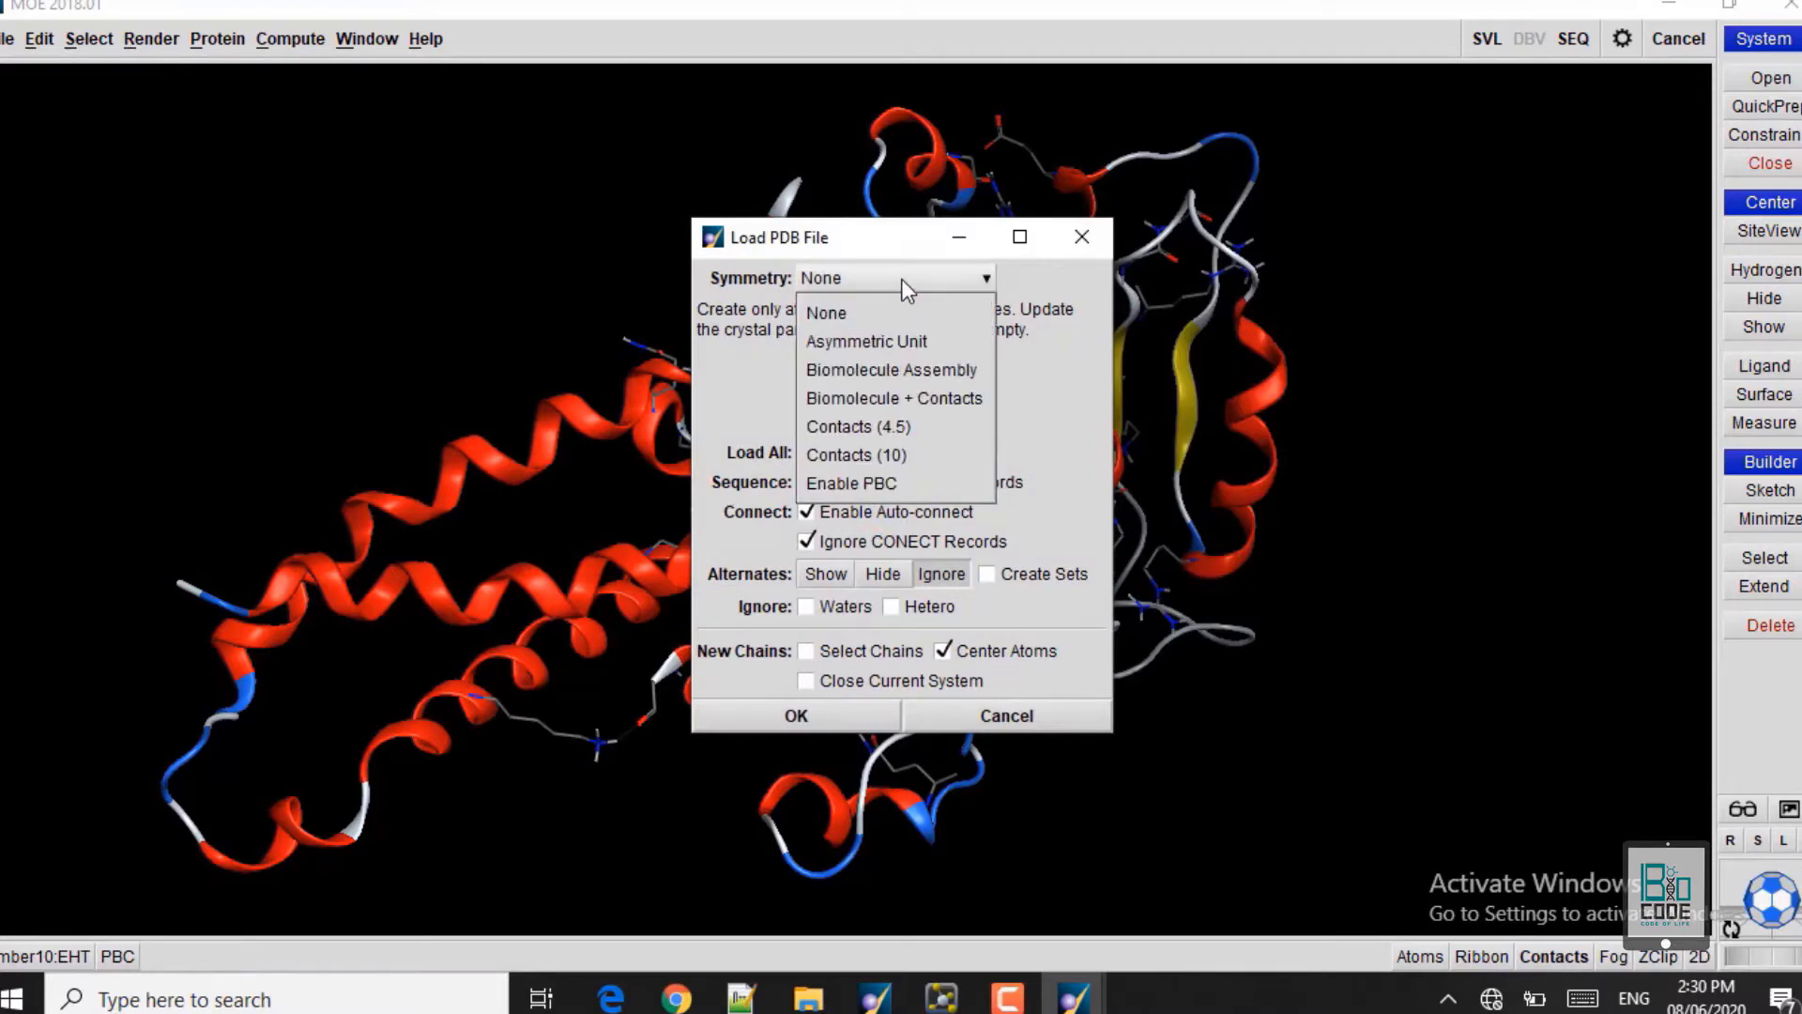
click(868, 378)
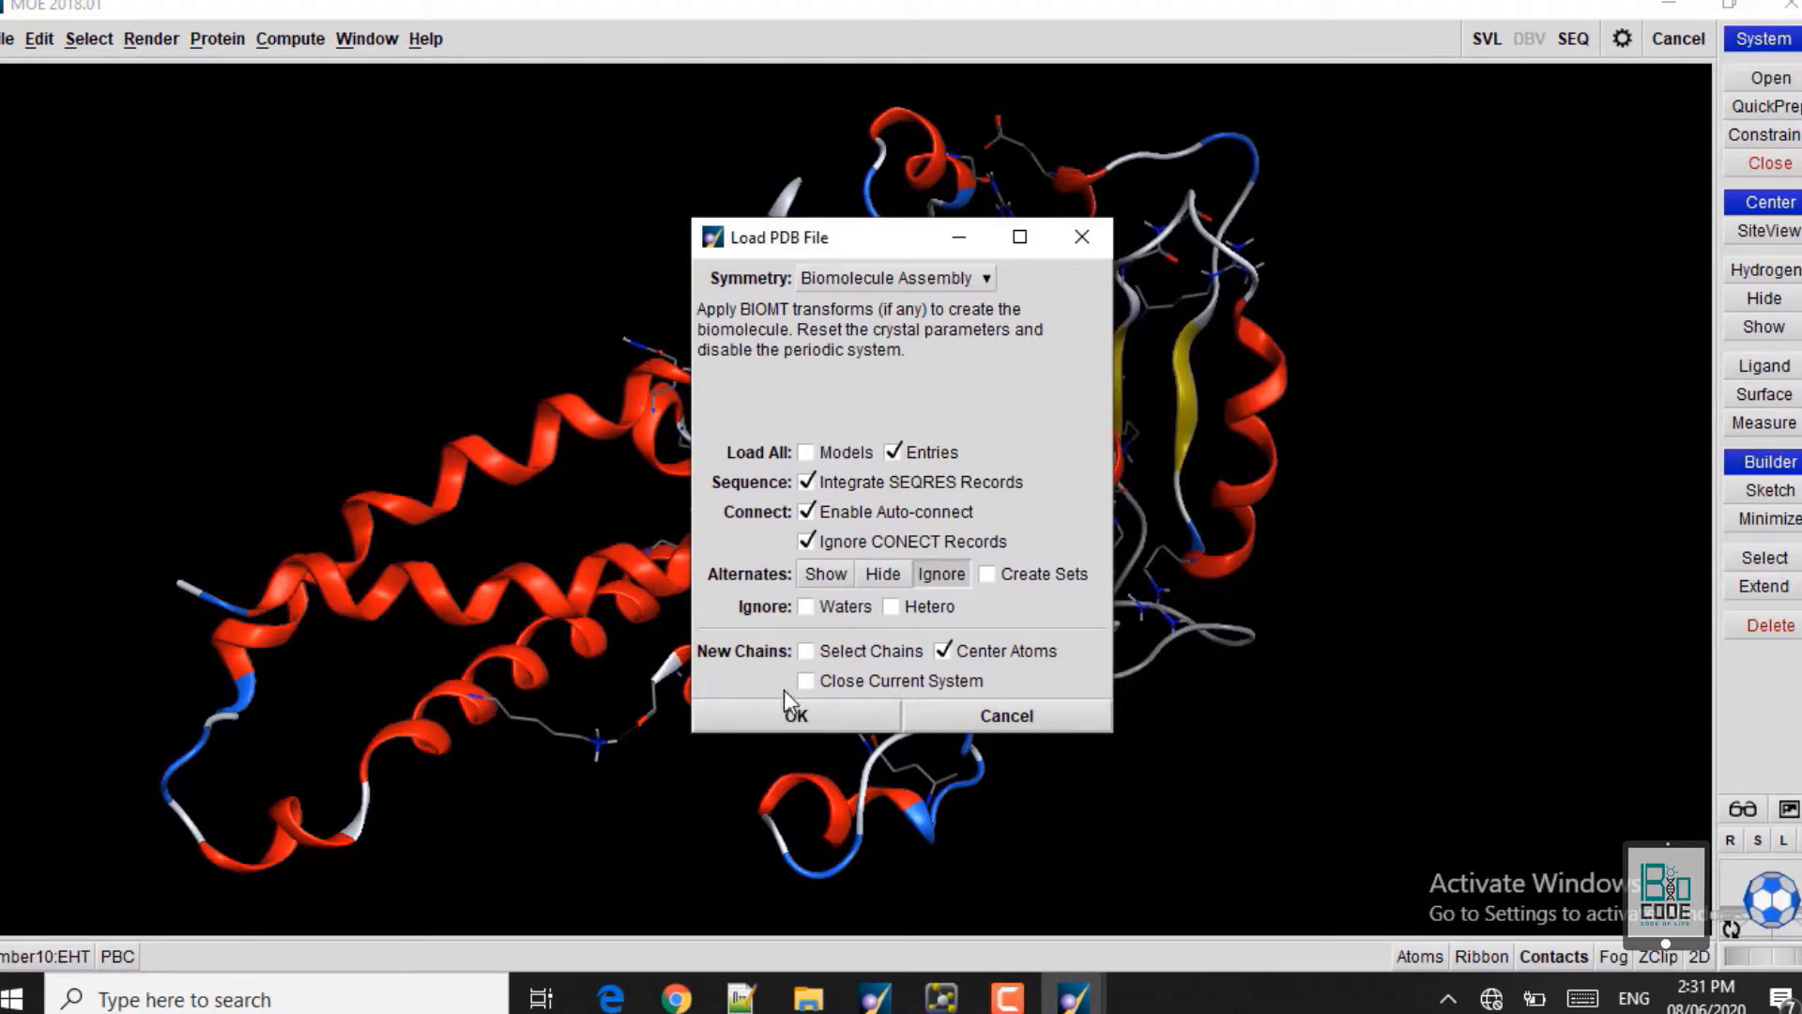
click(794, 716)
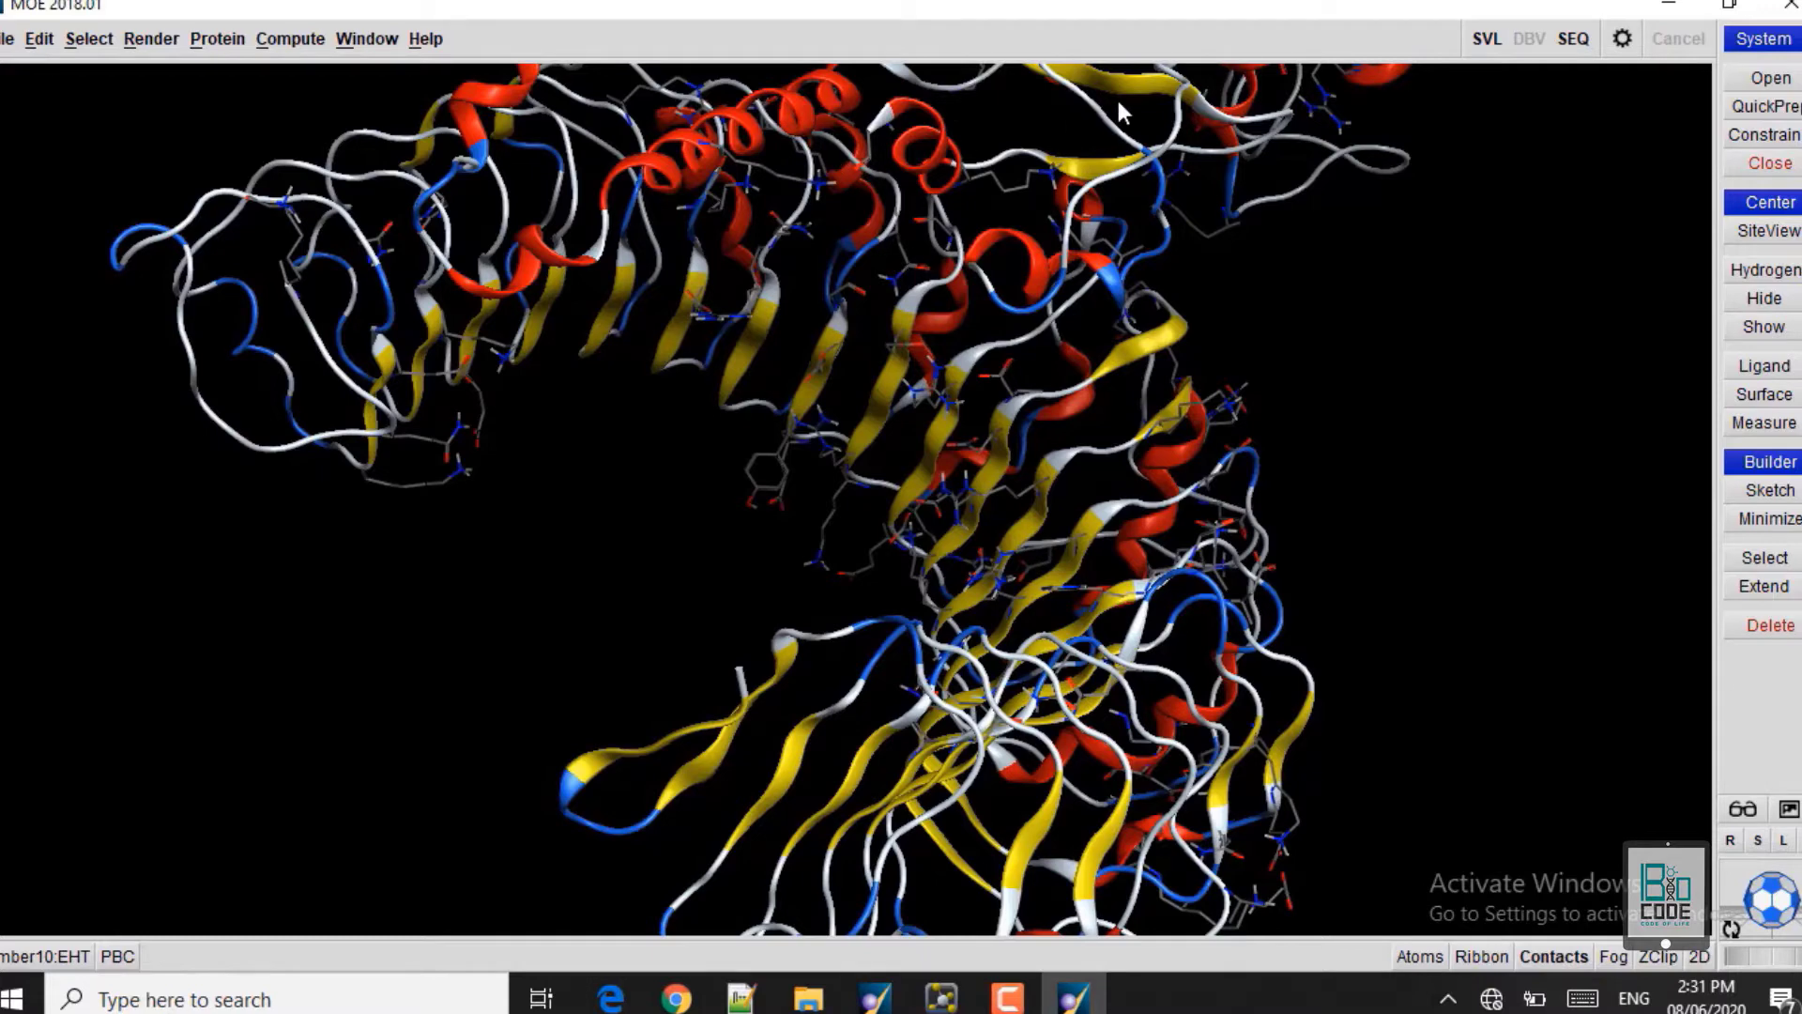
- Recentre the complex, draw beta strands as arrows, and hide backbone and side-chain atoms
click(1770, 213)
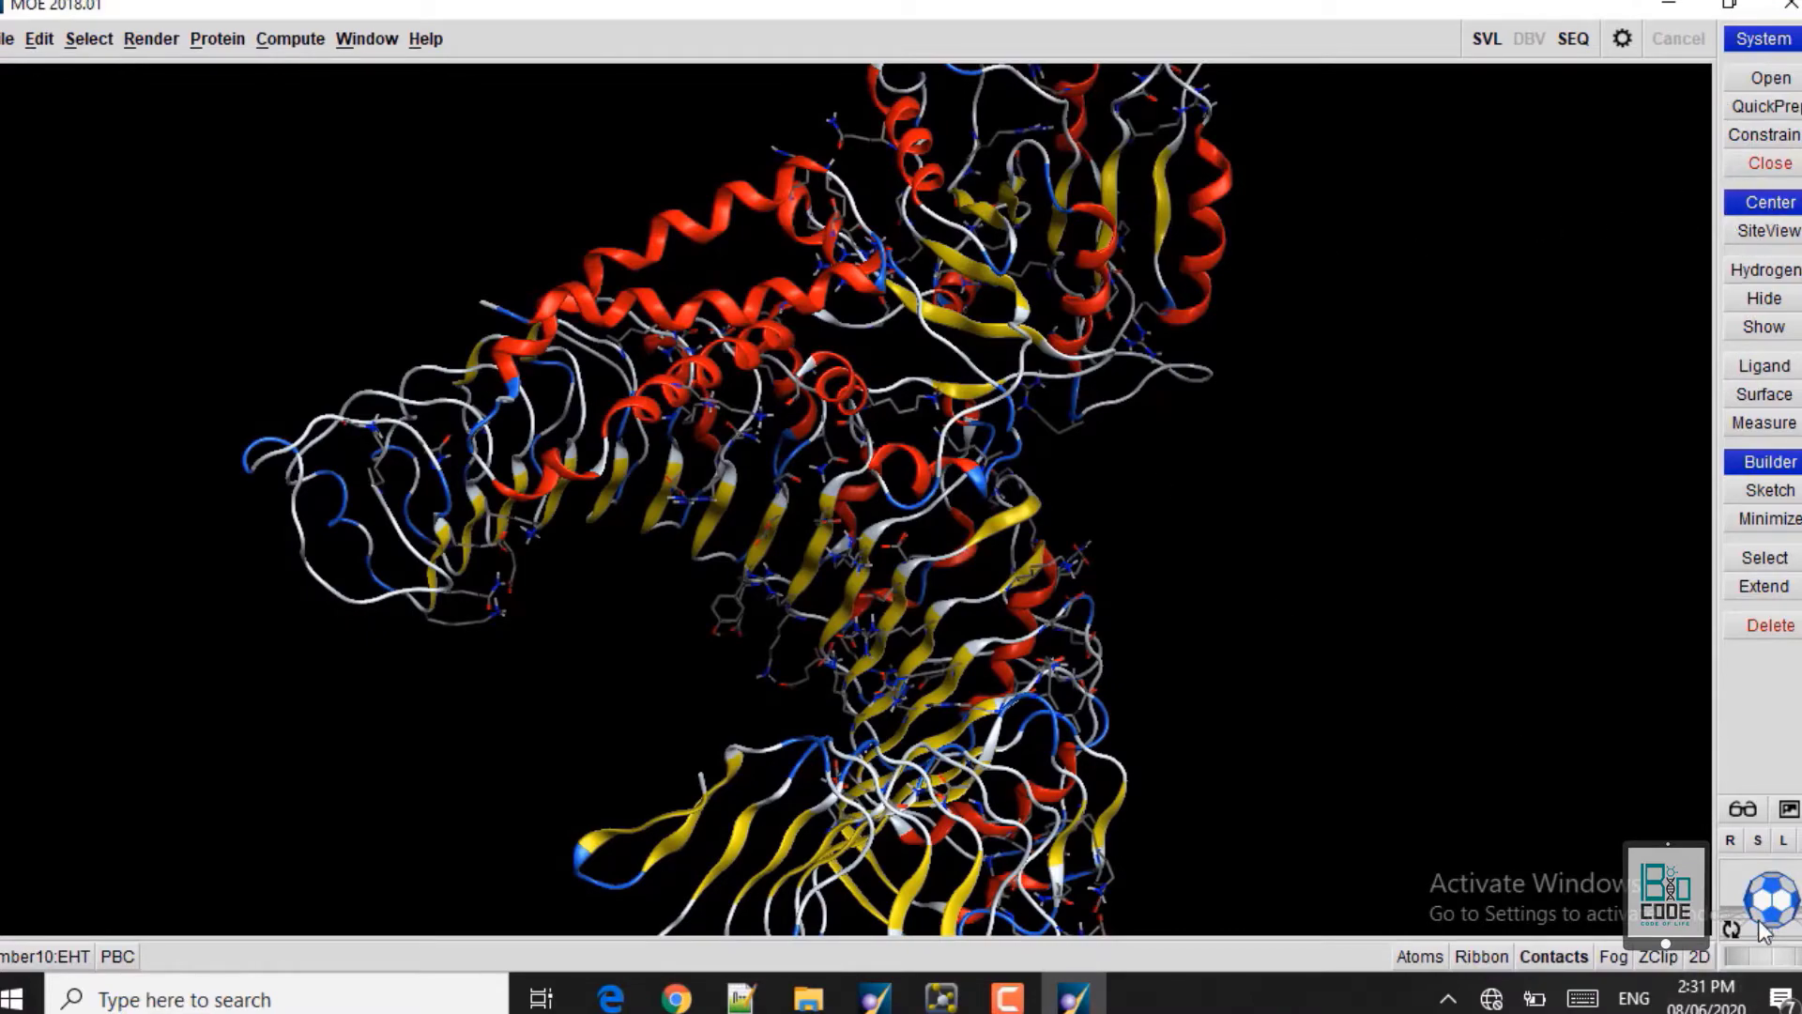
drag(1767, 913, 1435, 903)
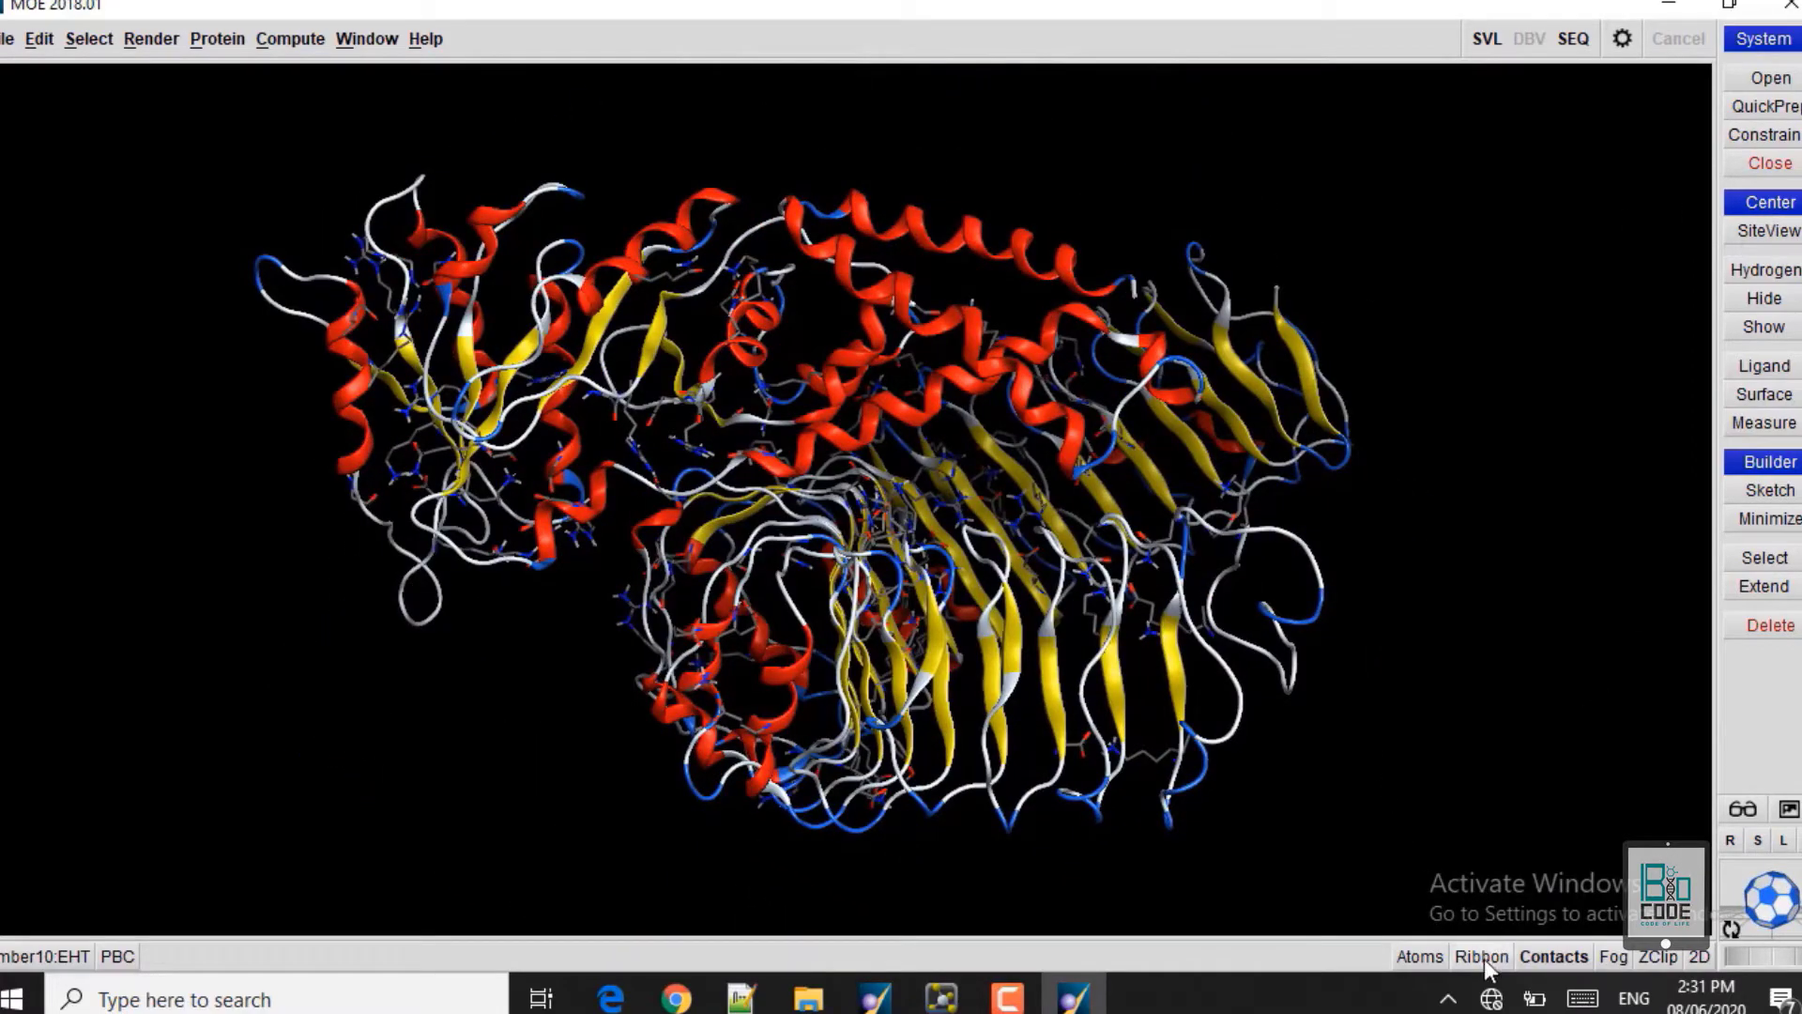
mouse_move(1485, 960)
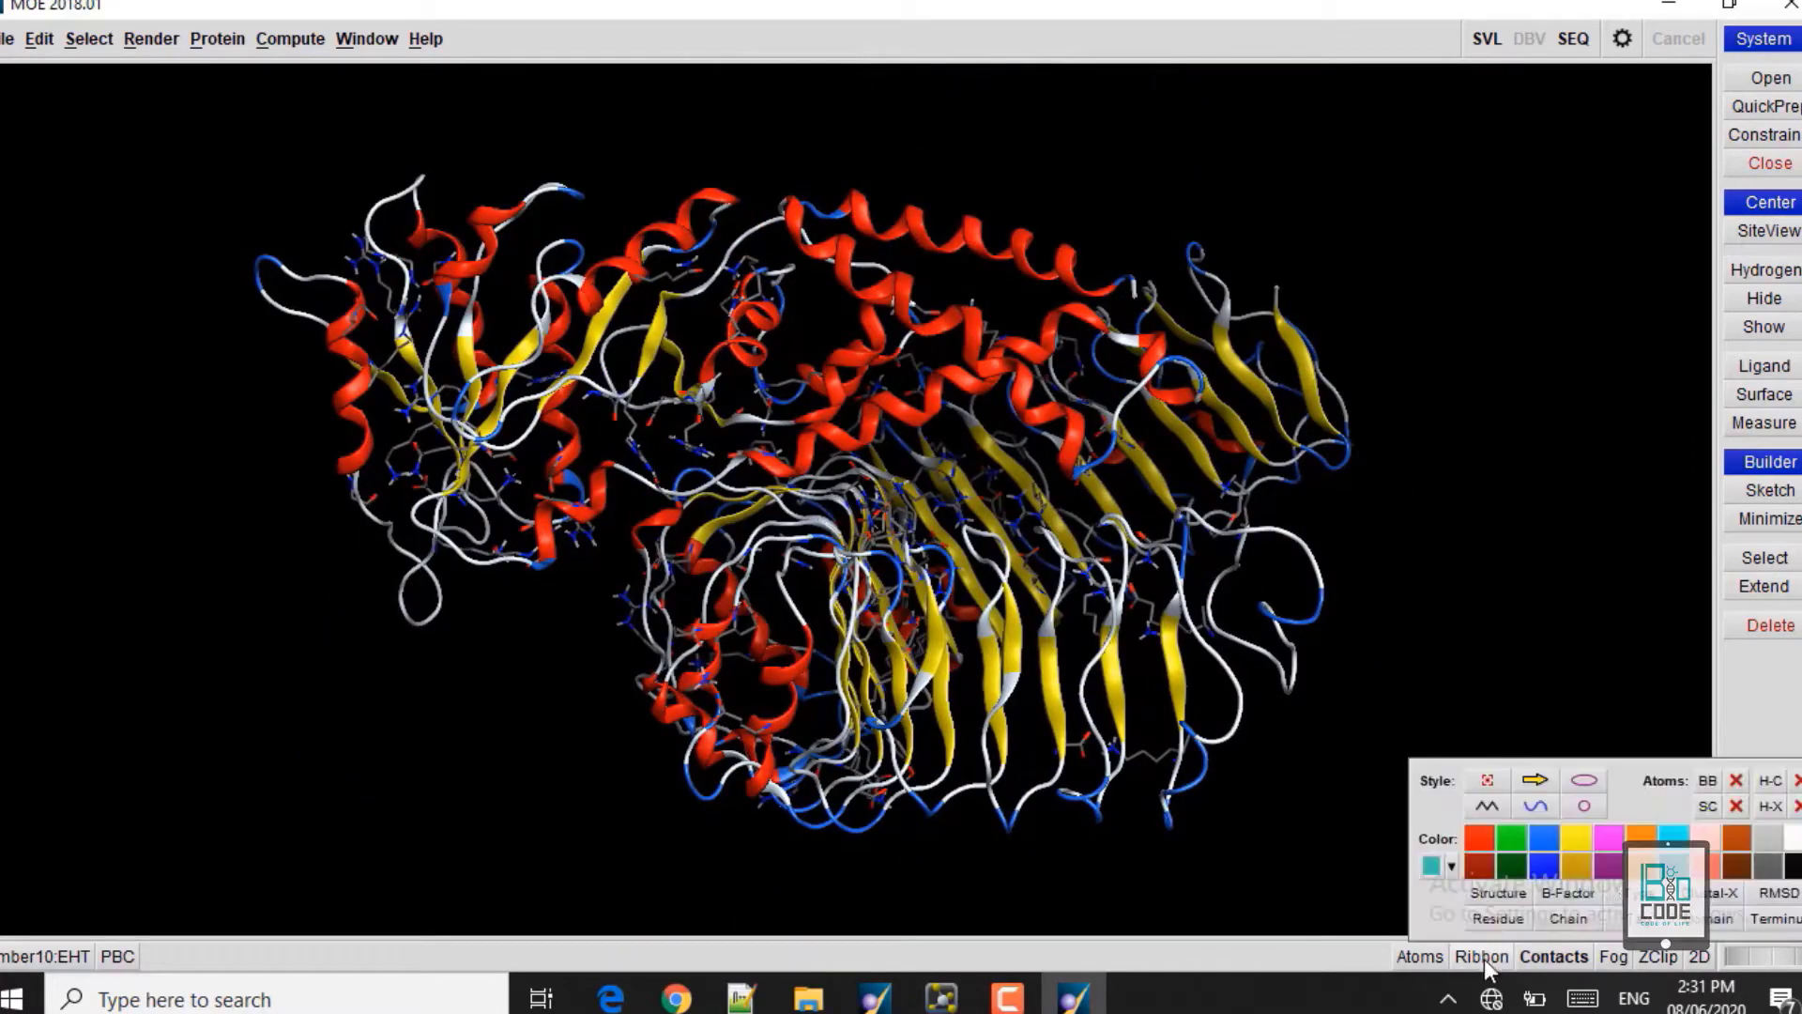
click(1536, 783)
click(1738, 779)
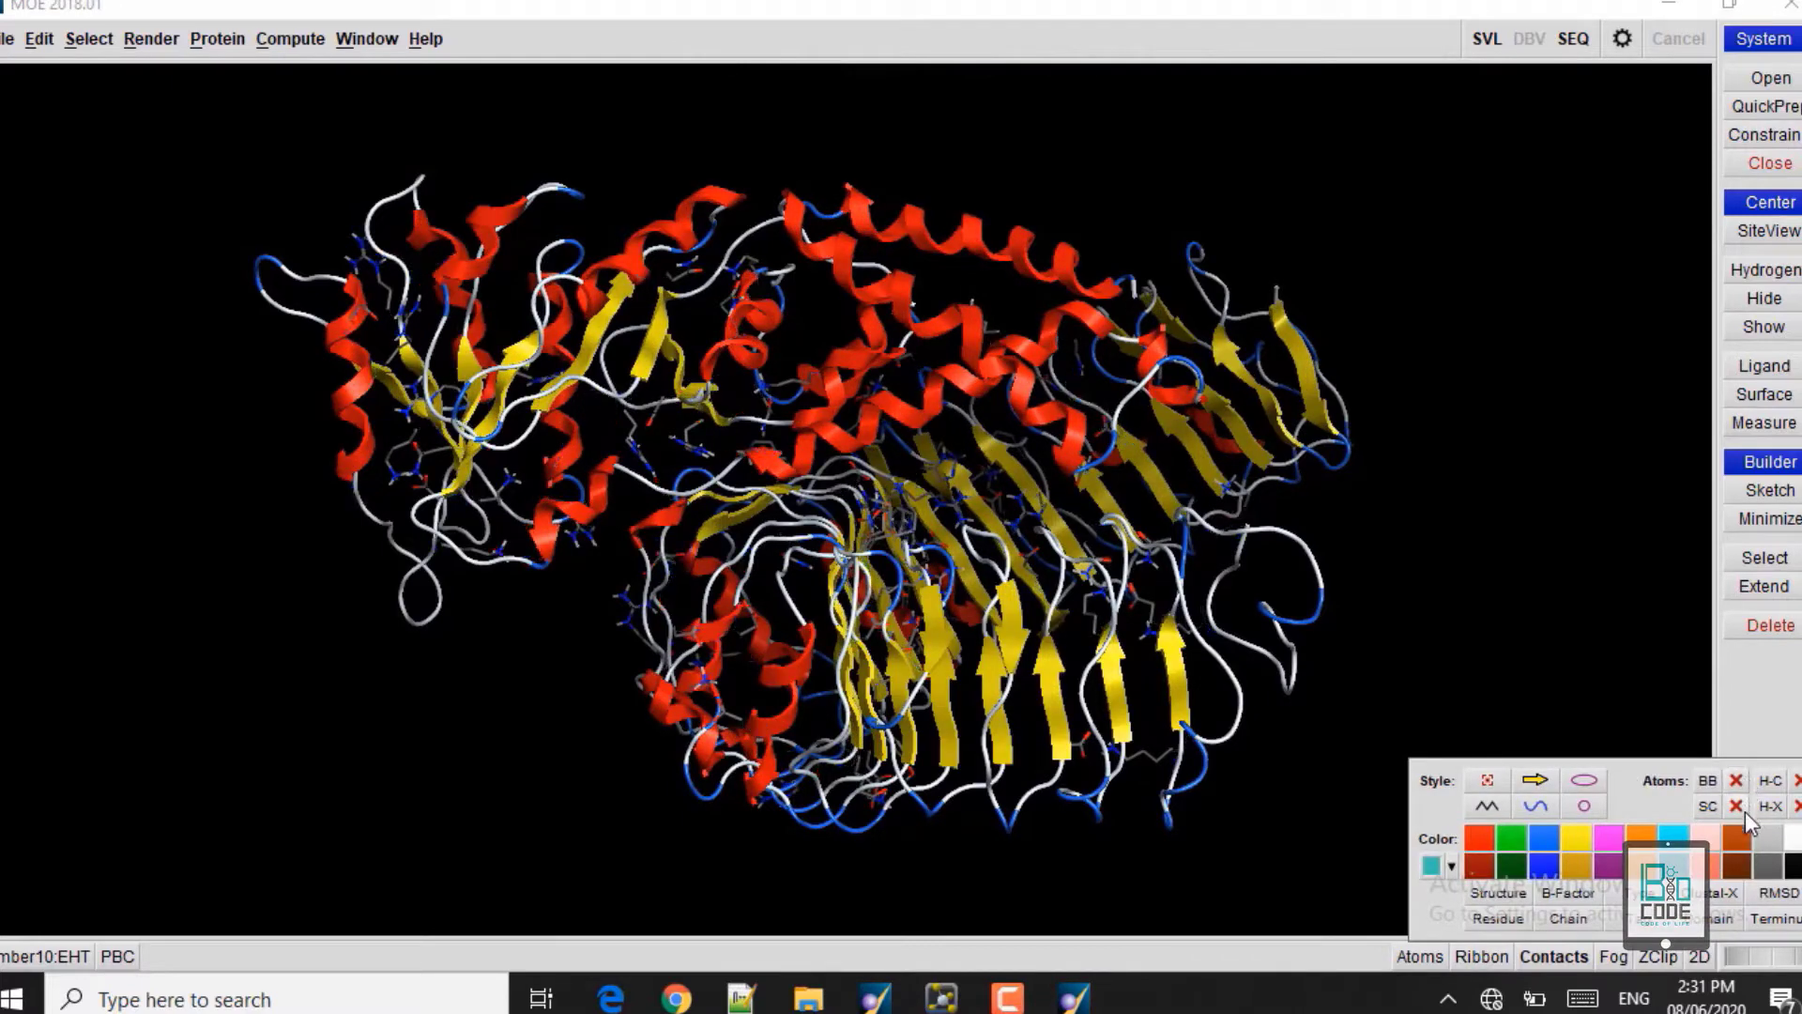
click(1738, 808)
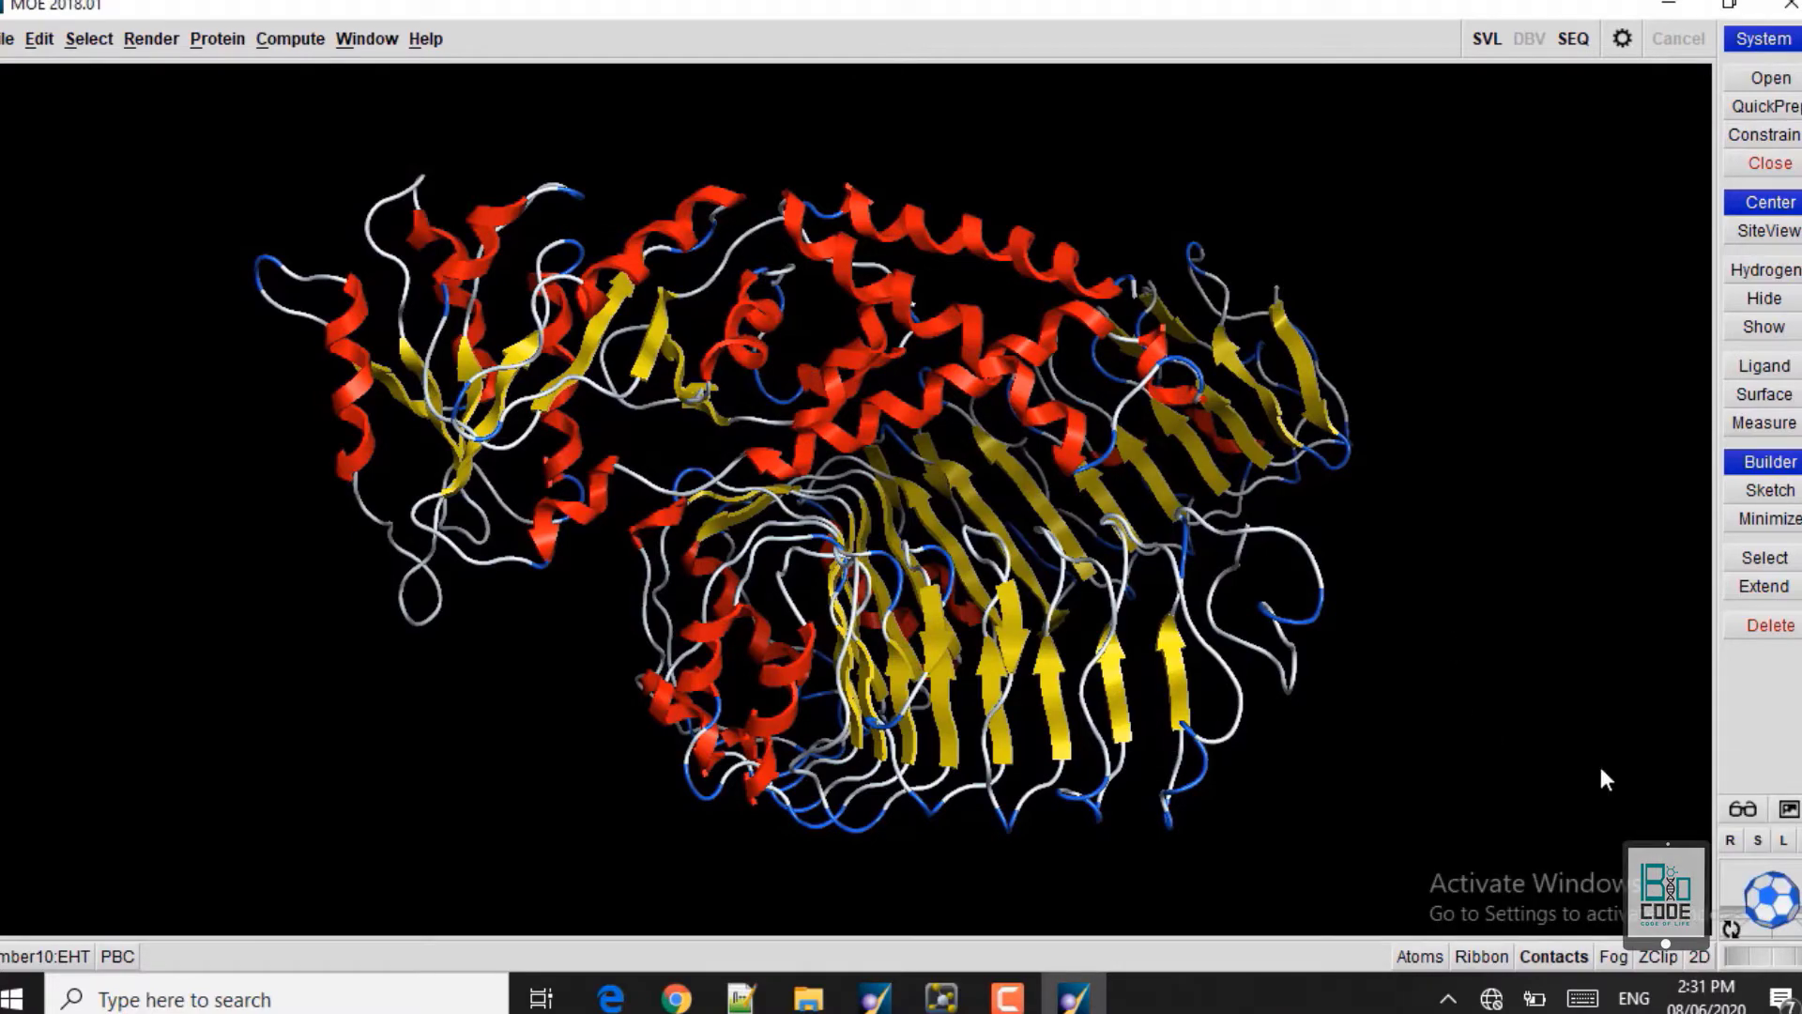
drag(1767, 901, 1532, 832)
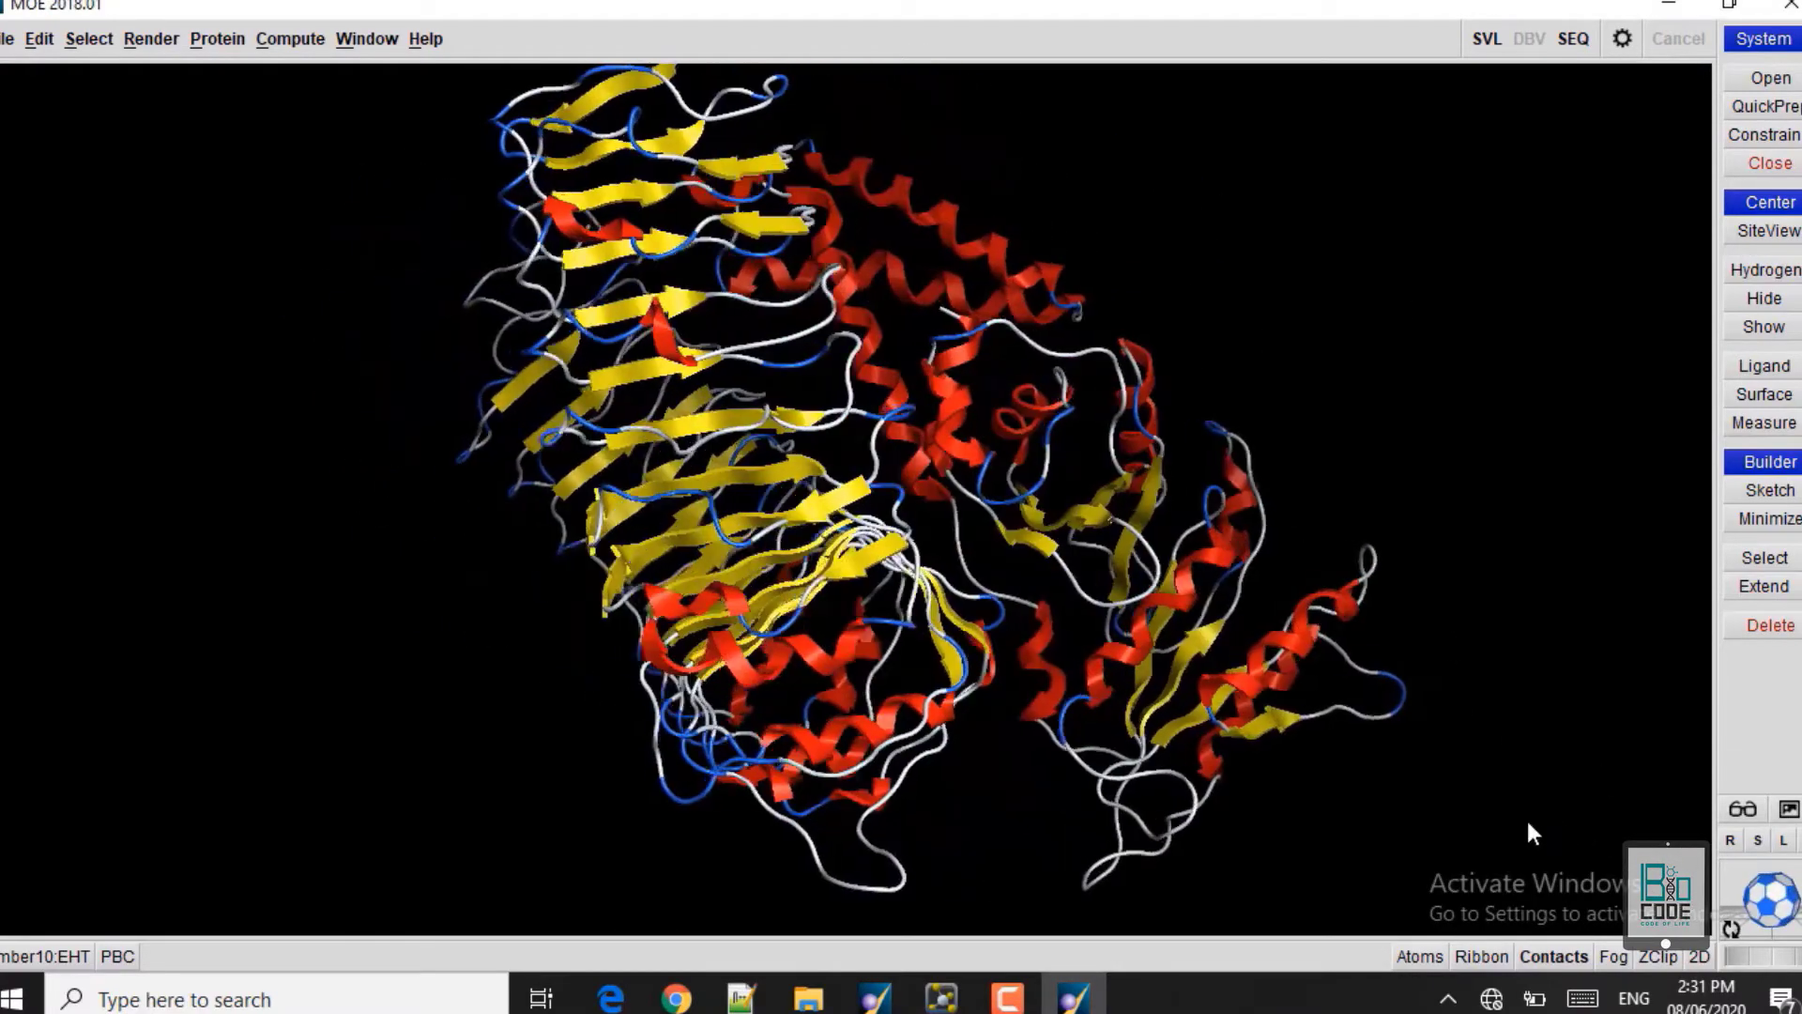
- Colour the vaccine protein green and Receptor_TLR red, then rotate the complex
click(1761, 42)
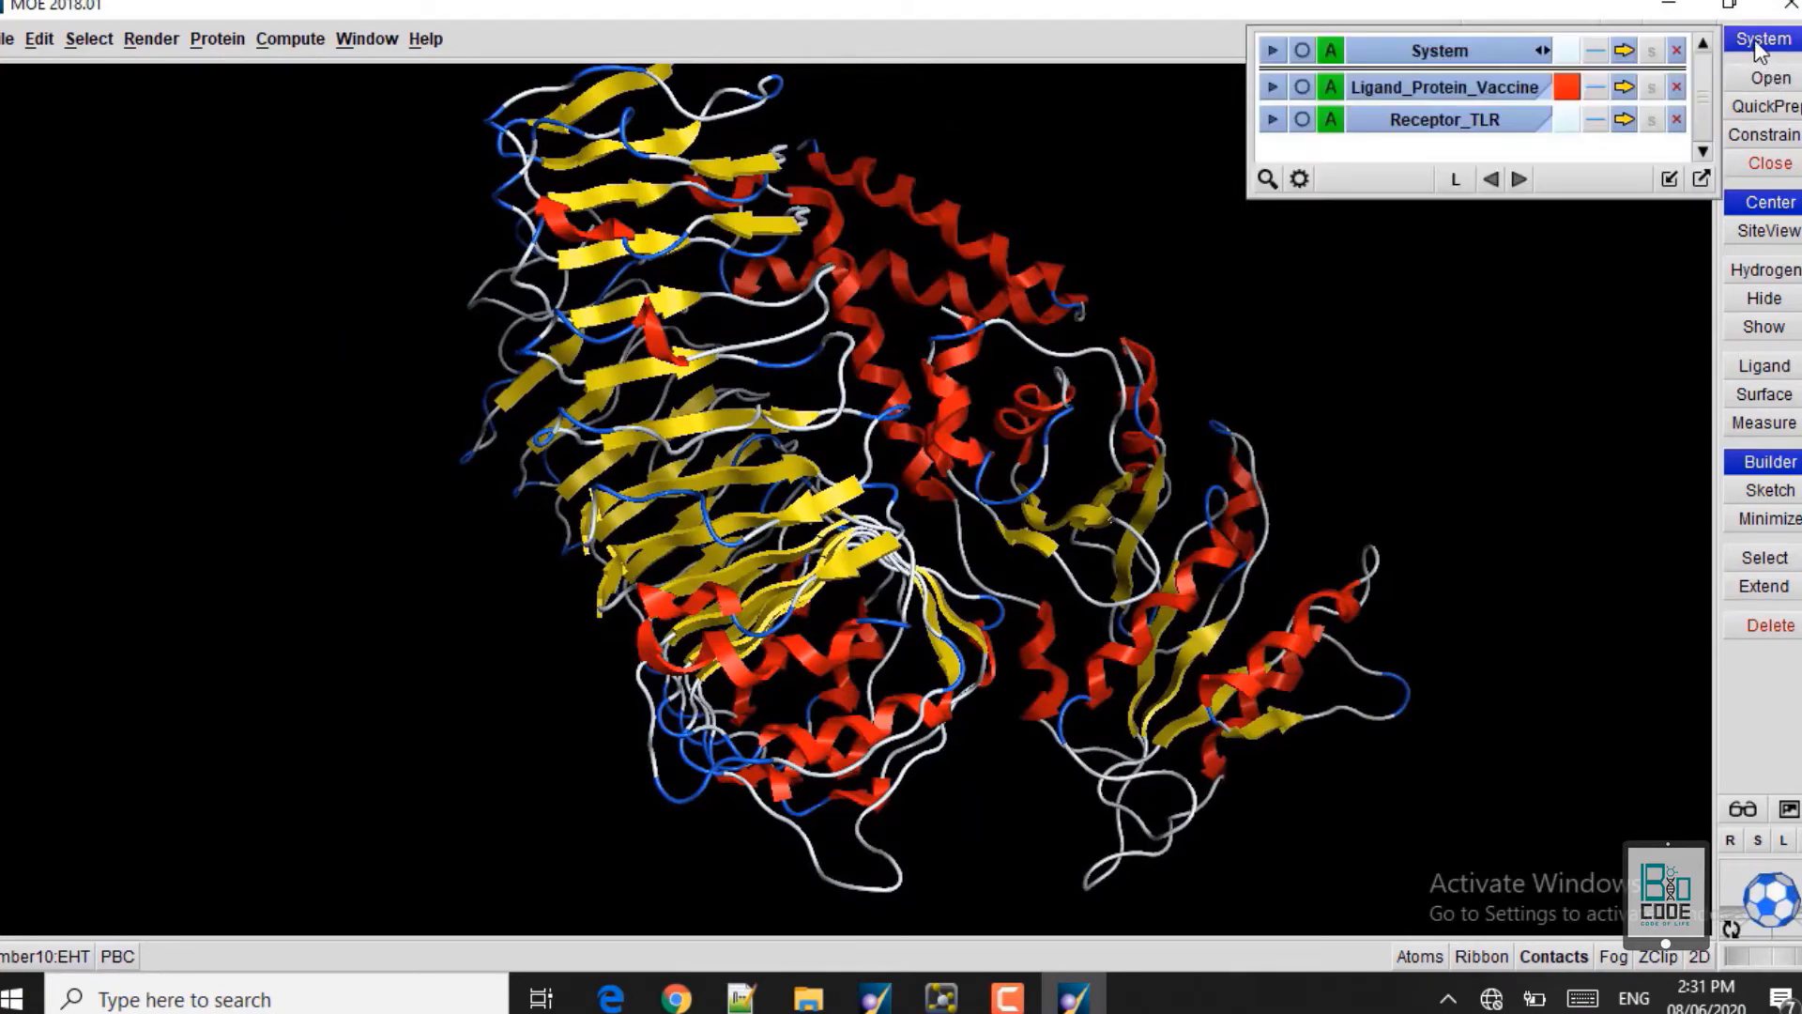
click(1577, 91)
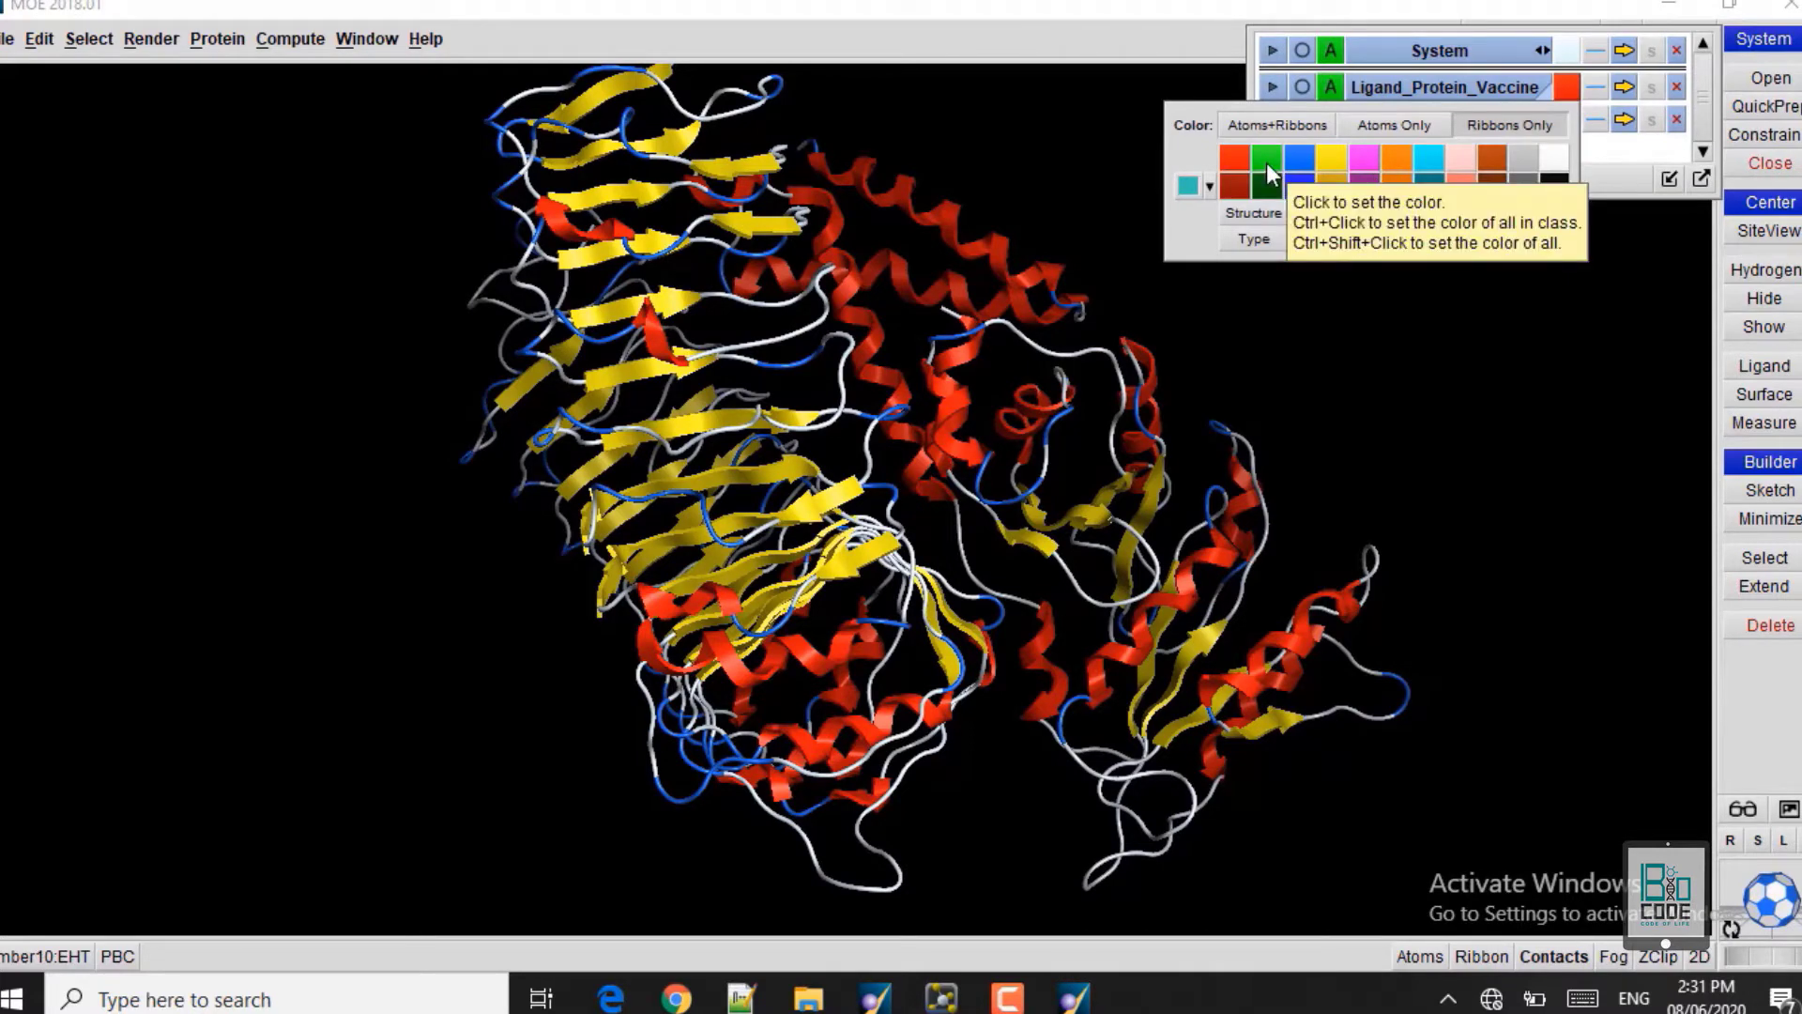
click(1268, 167)
click(1569, 122)
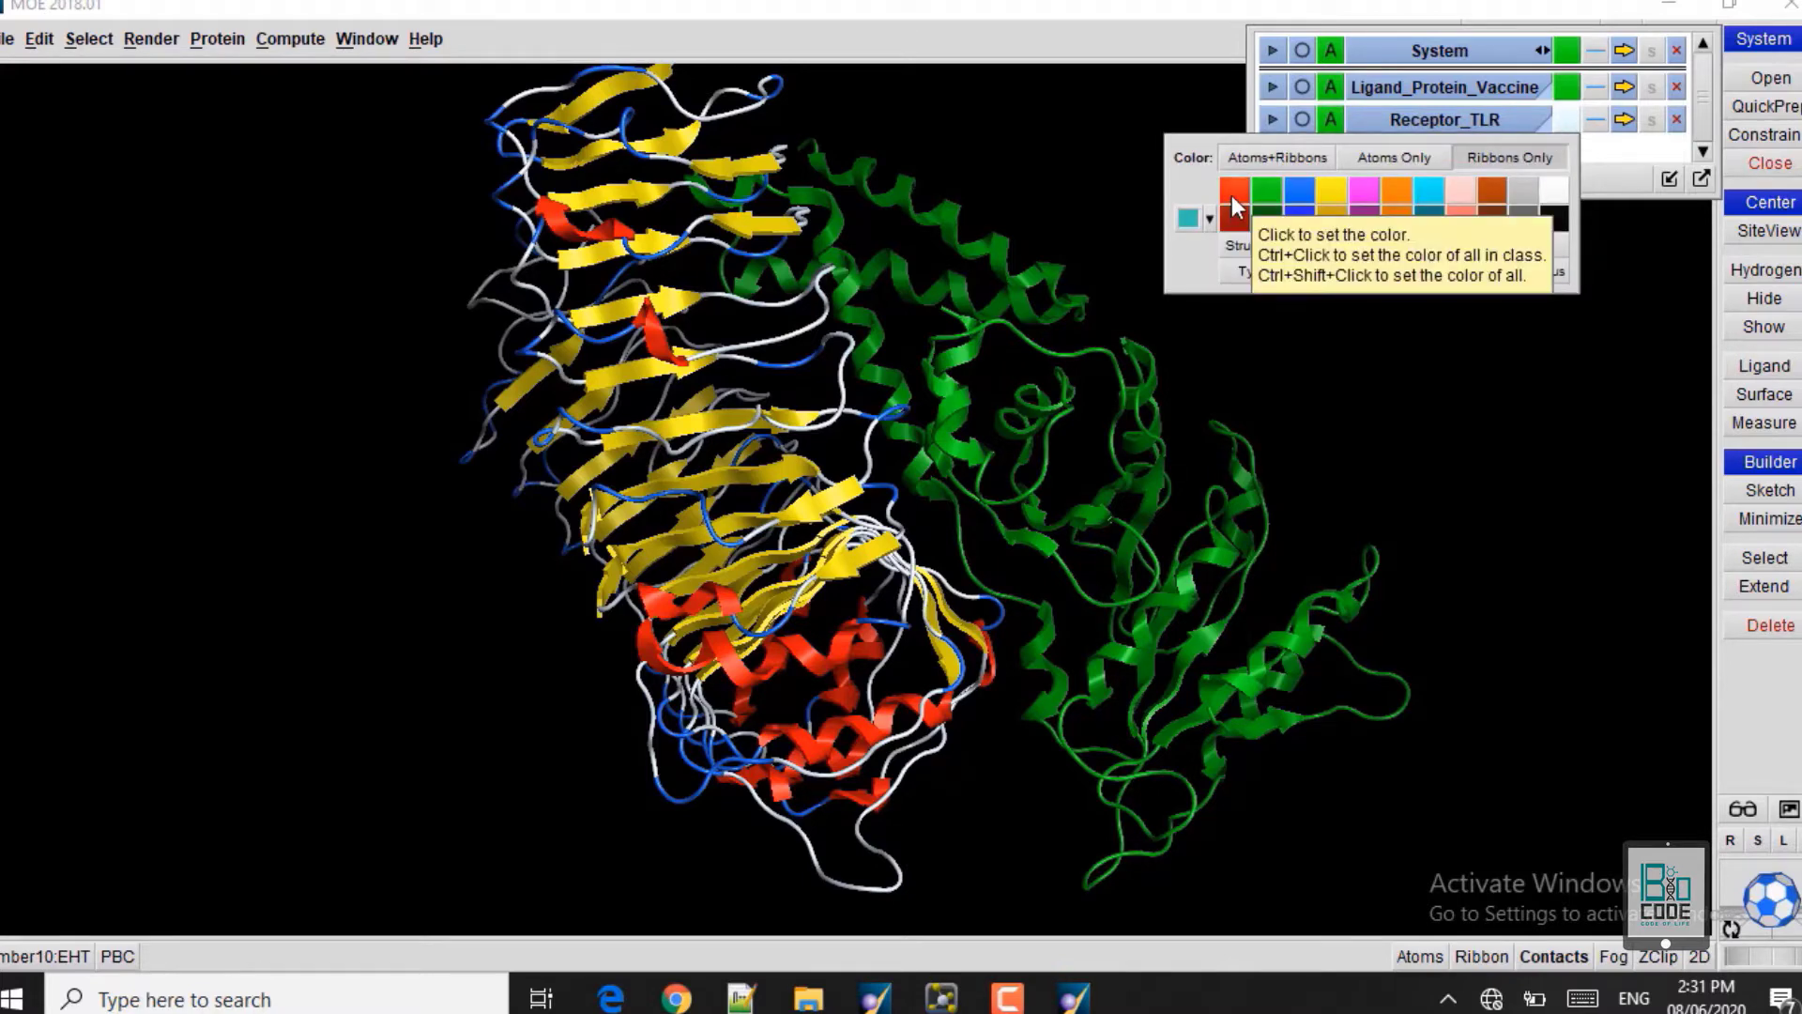
click(1231, 195)
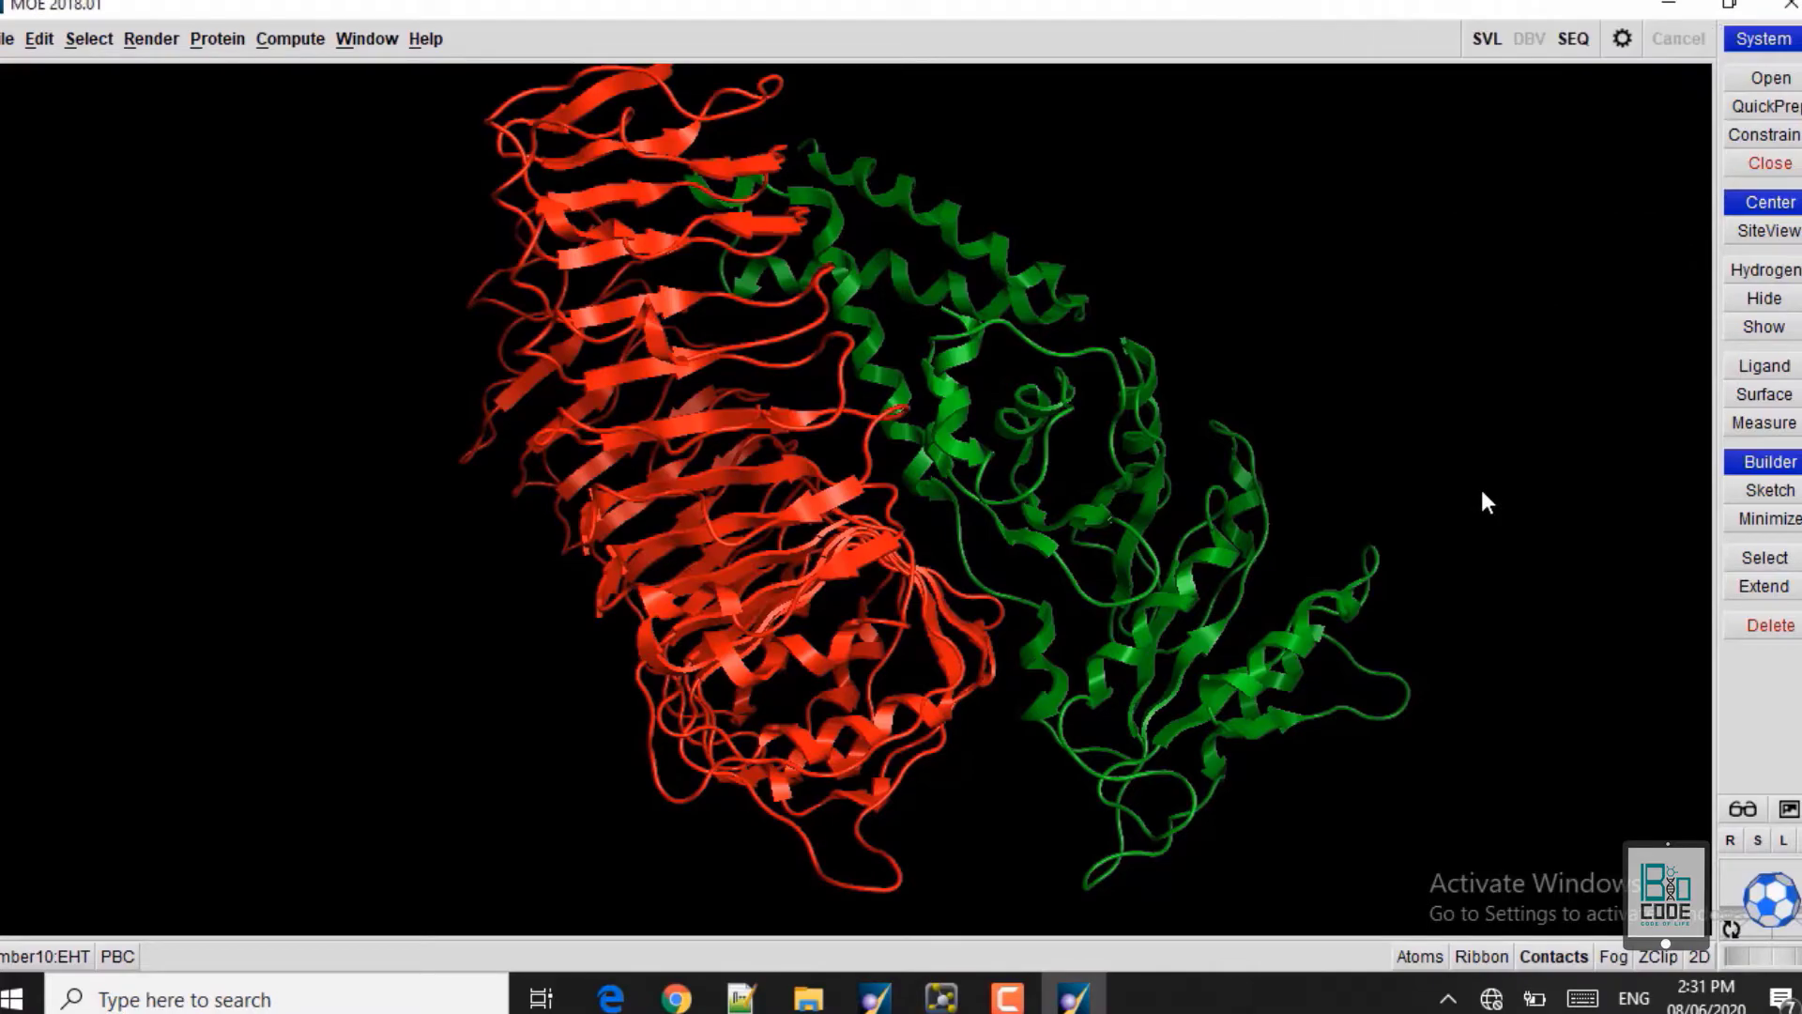
drag(1765, 903, 1755, 889)
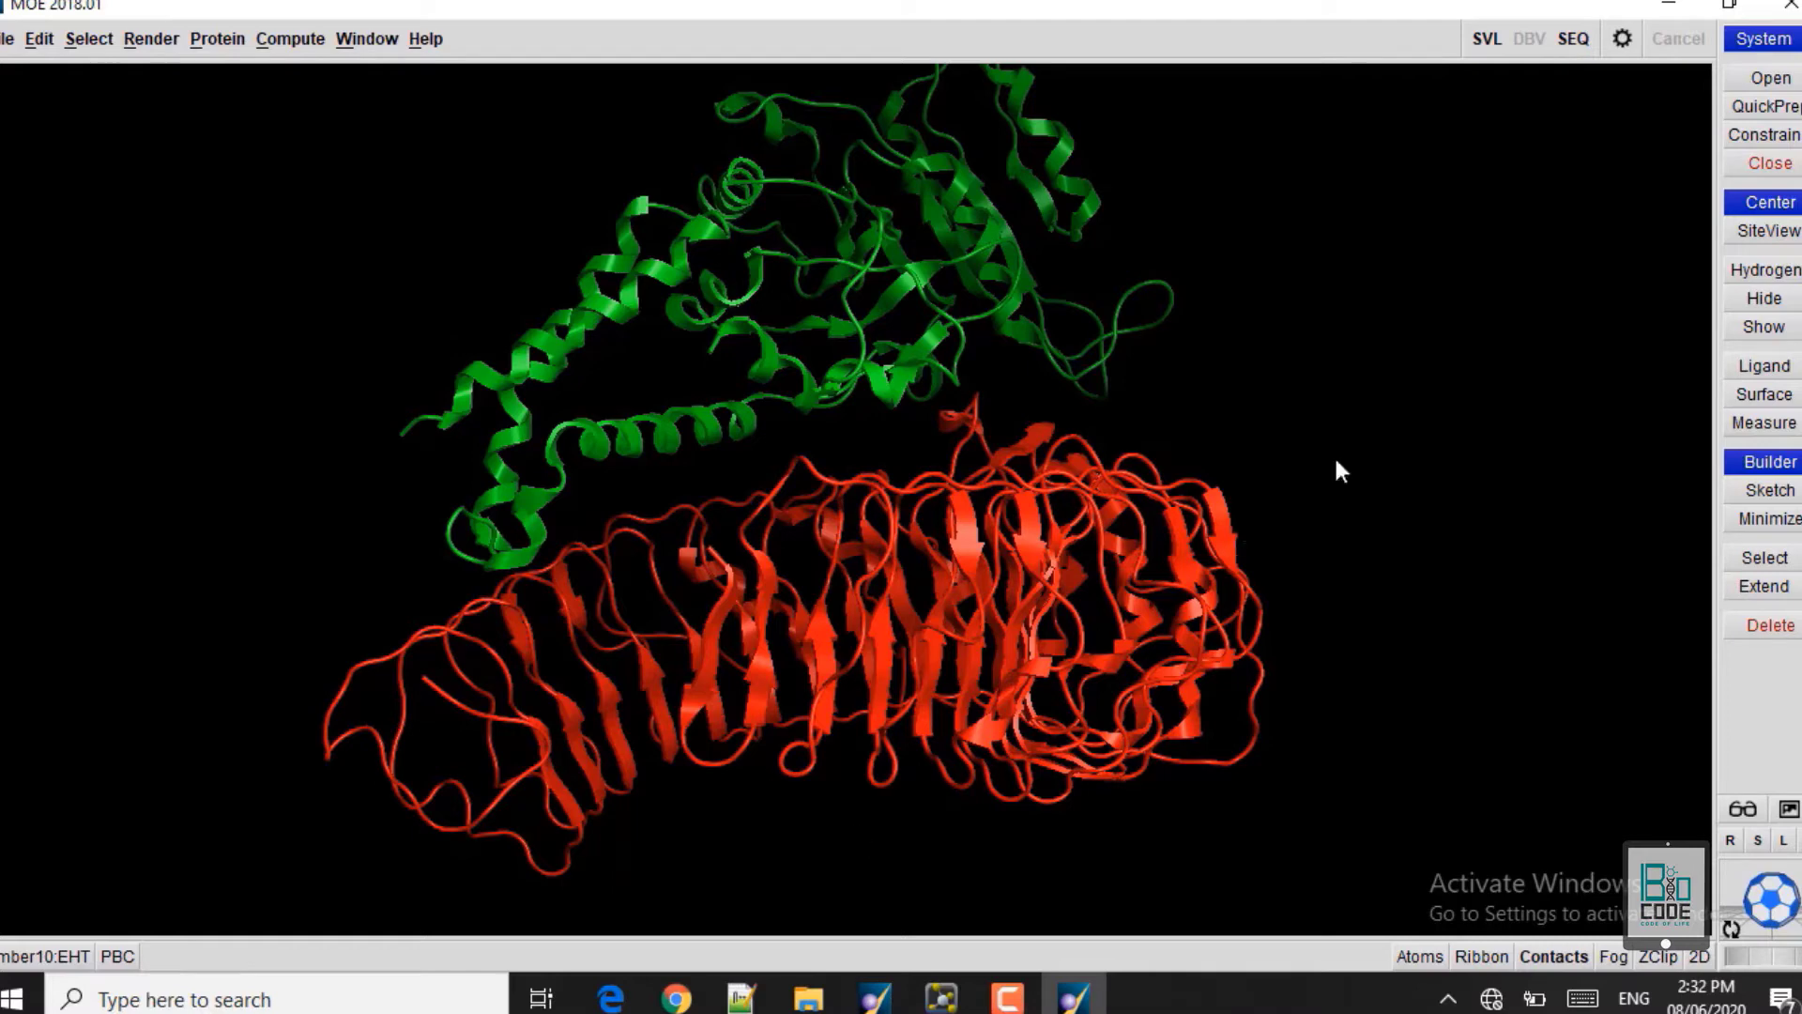
- Run QuickPrep with default settings, accepting the fix for ligand-free tag groups
click(1765, 109)
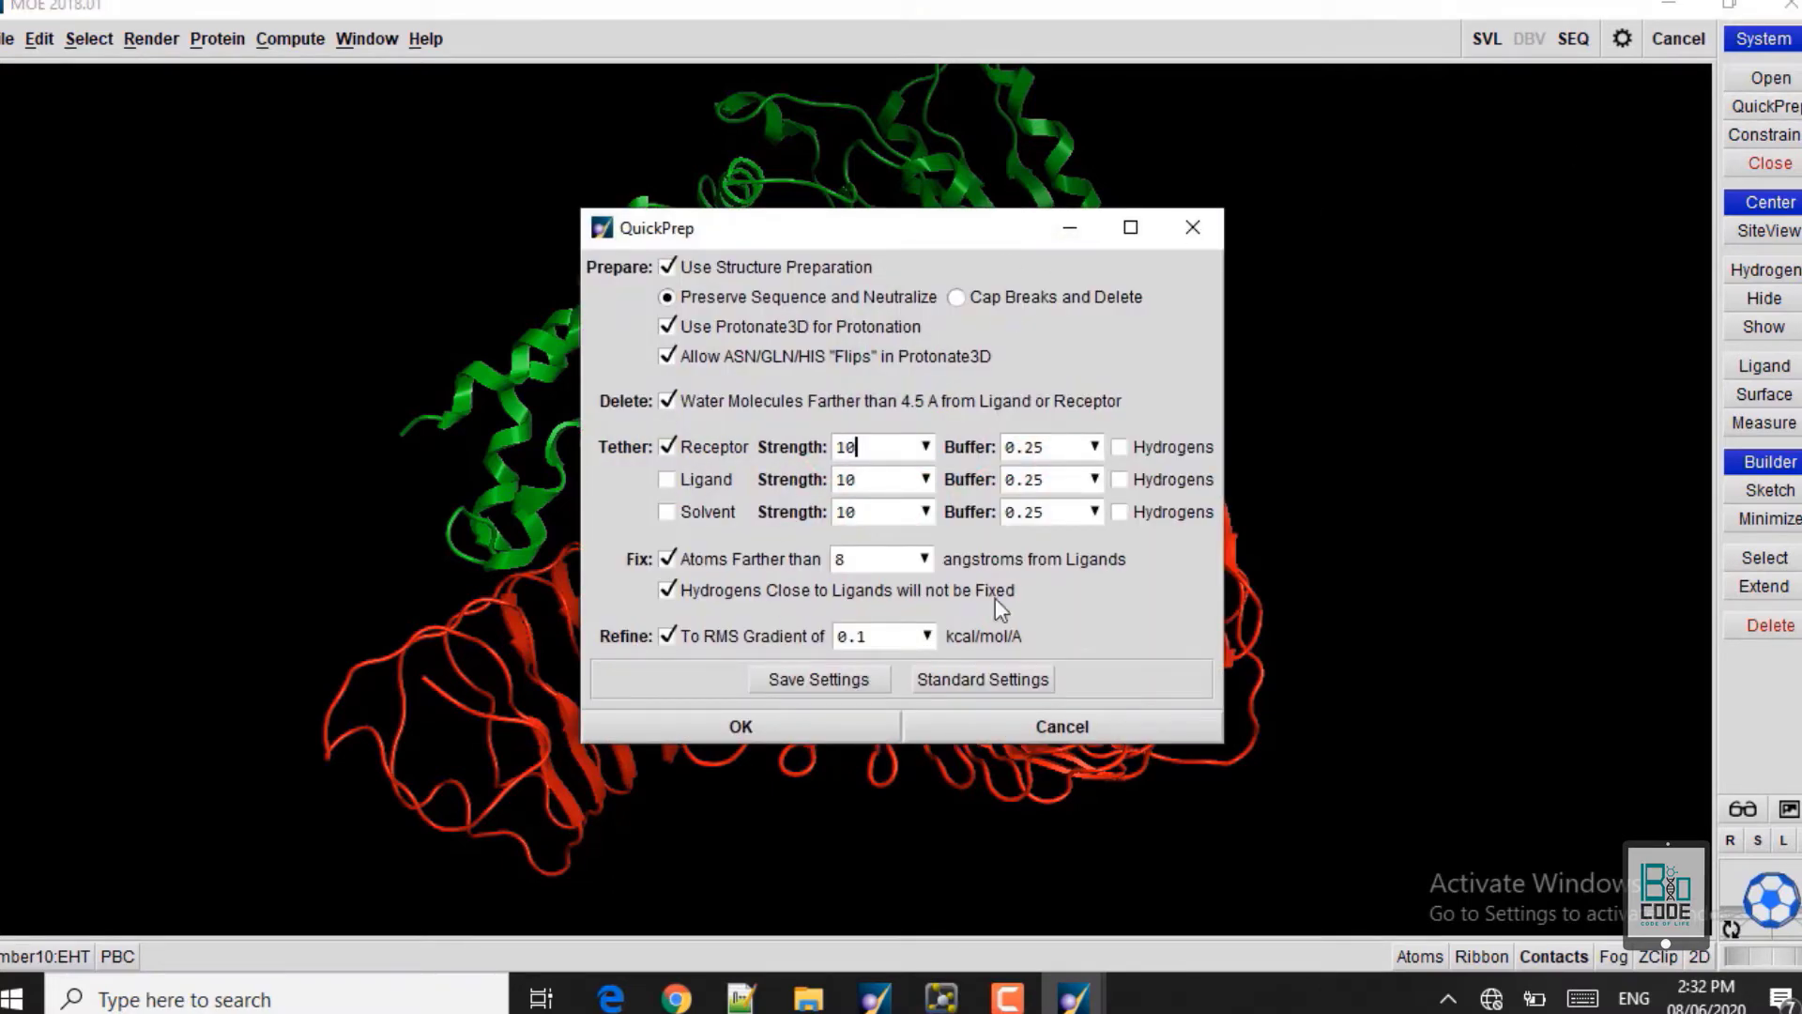
click(737, 728)
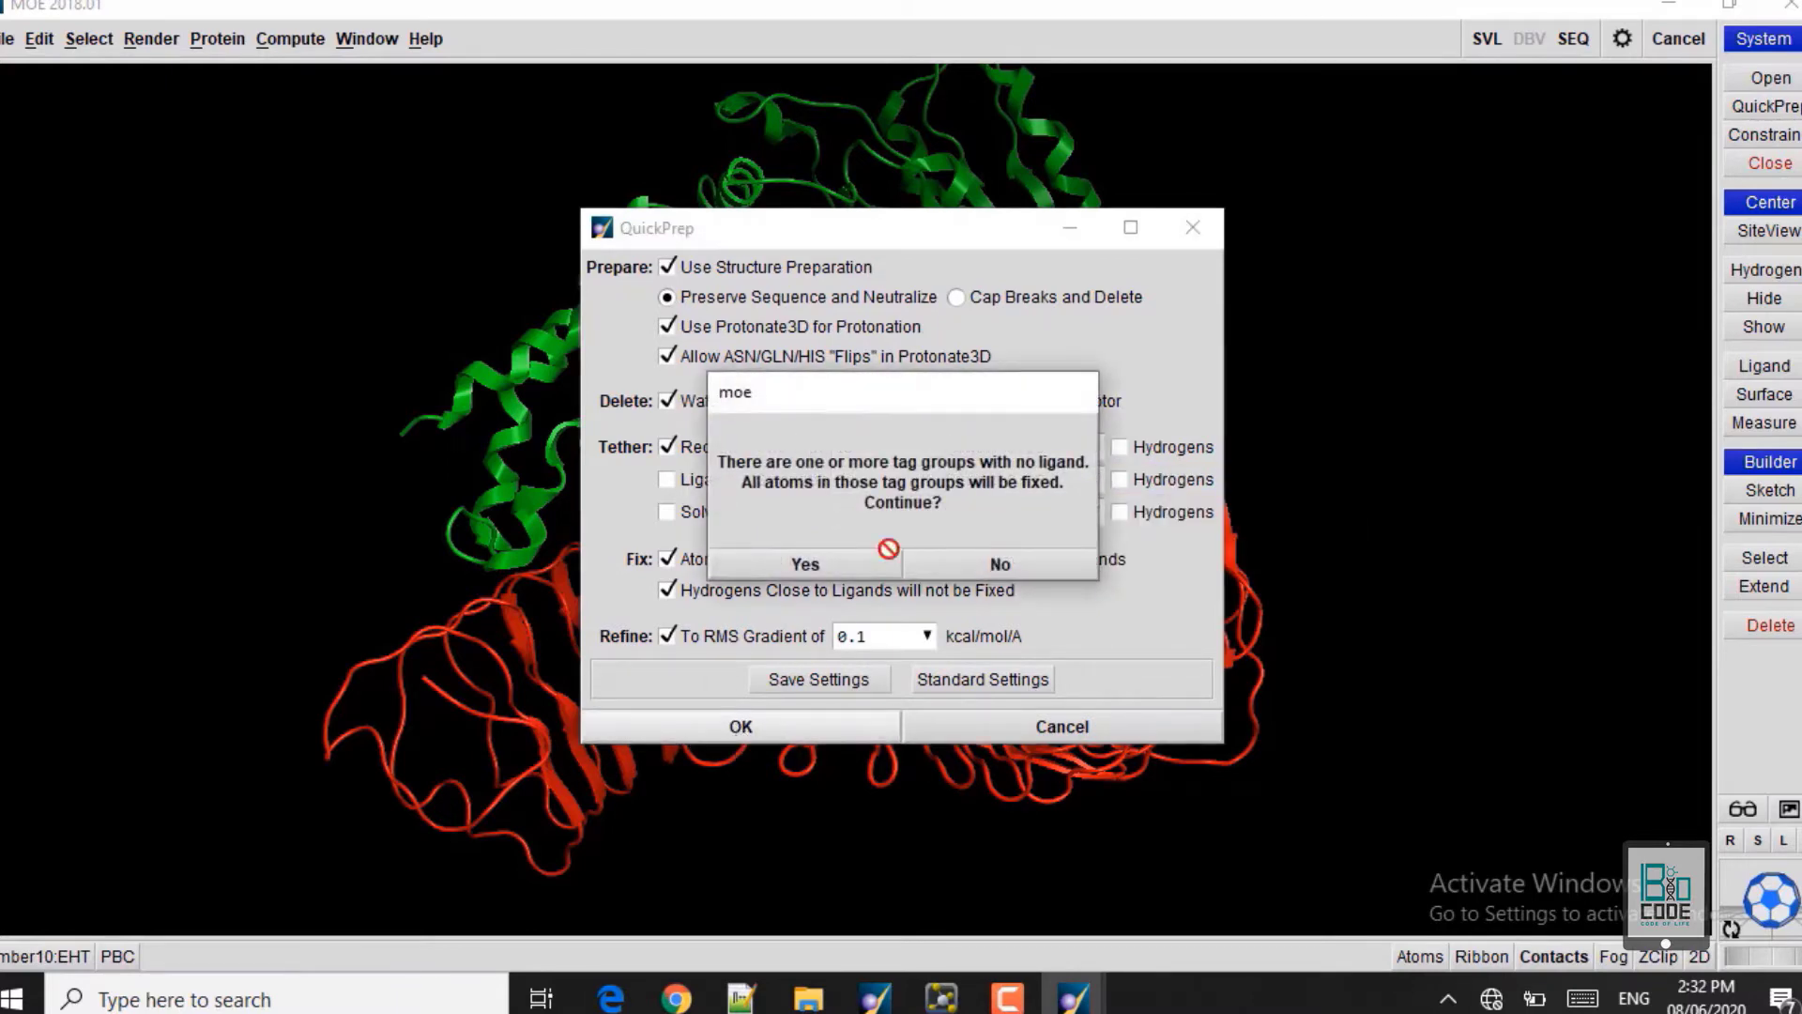
click(792, 564)
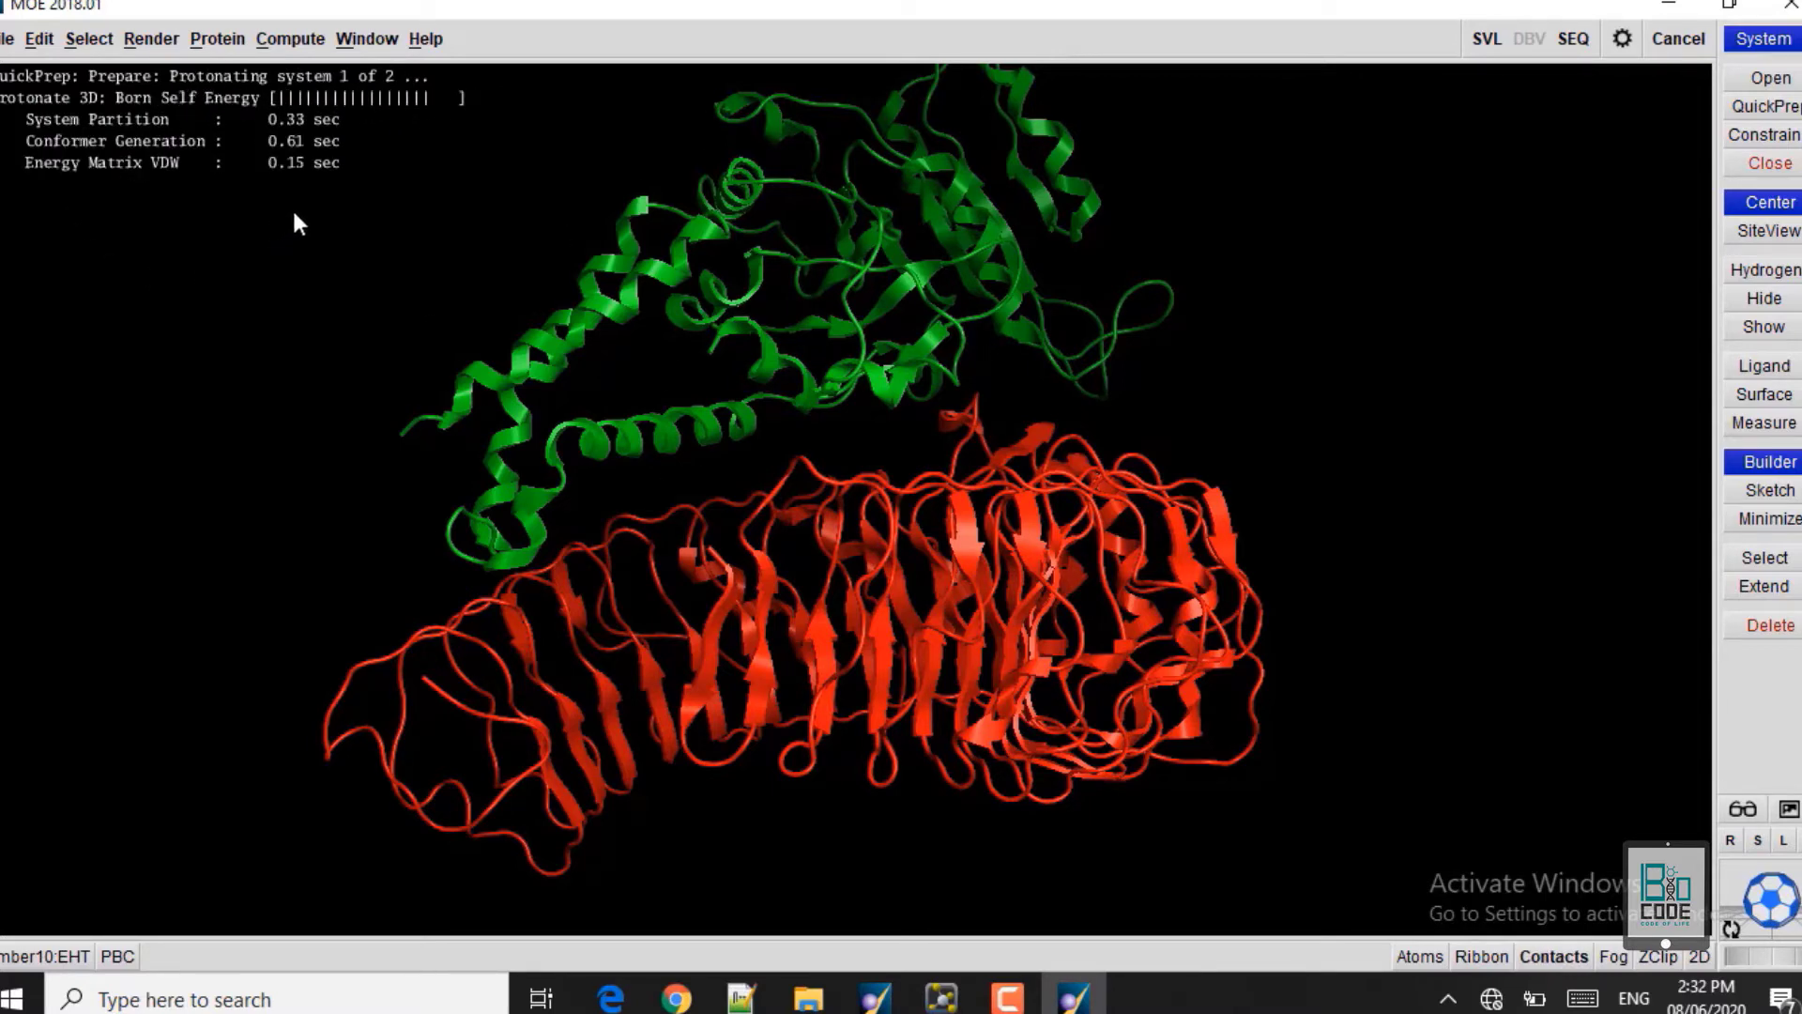
- Run Site Finder with atoms restricted to Receptor_TLR
click(264, 48)
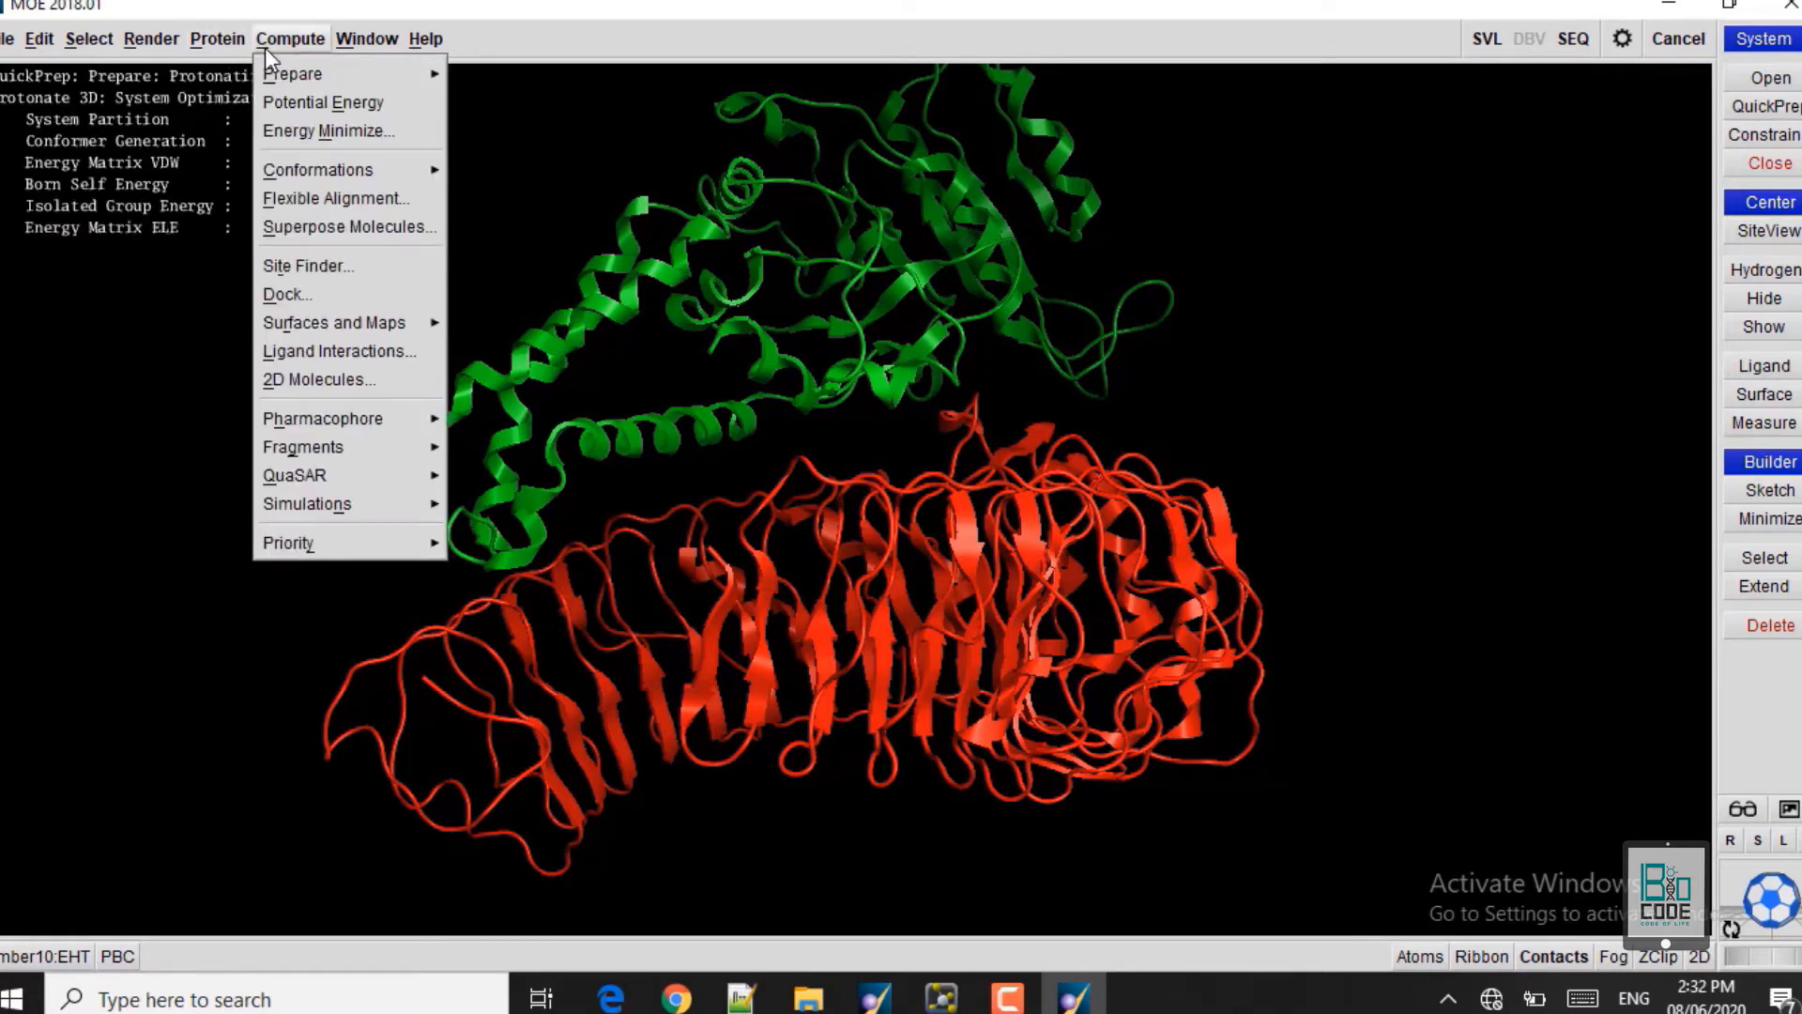
click(278, 266)
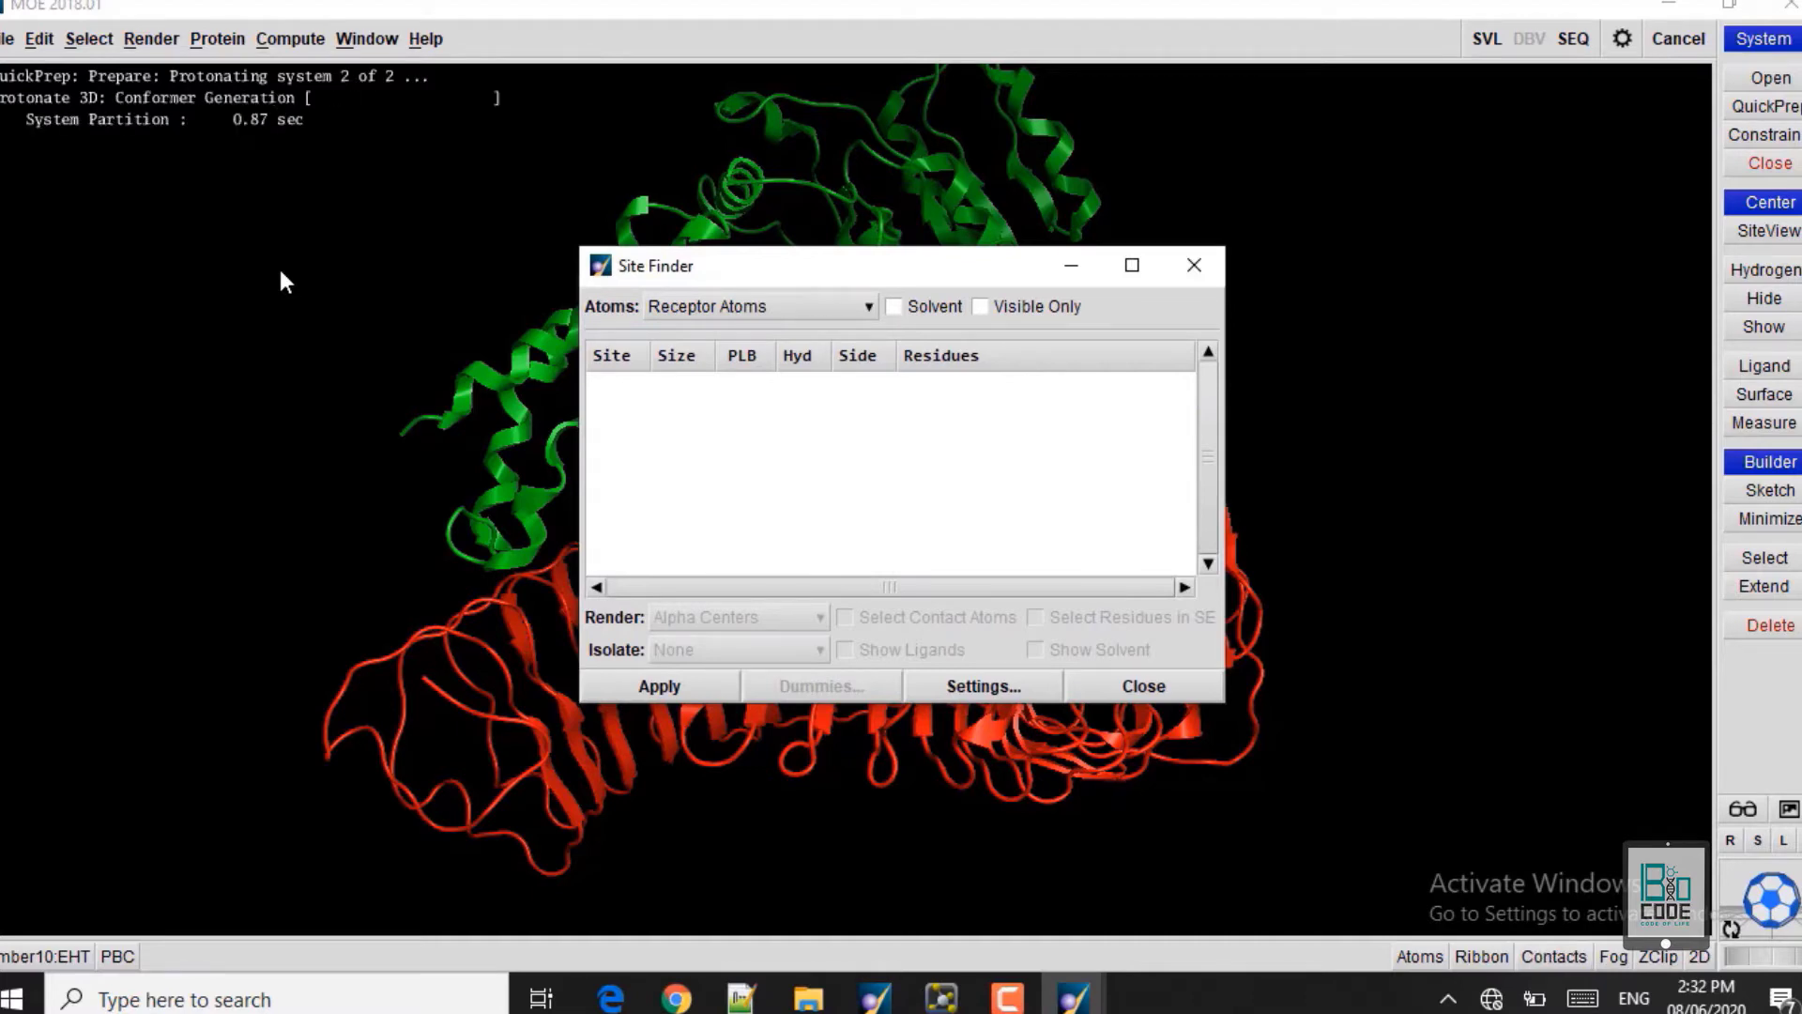
click(734, 307)
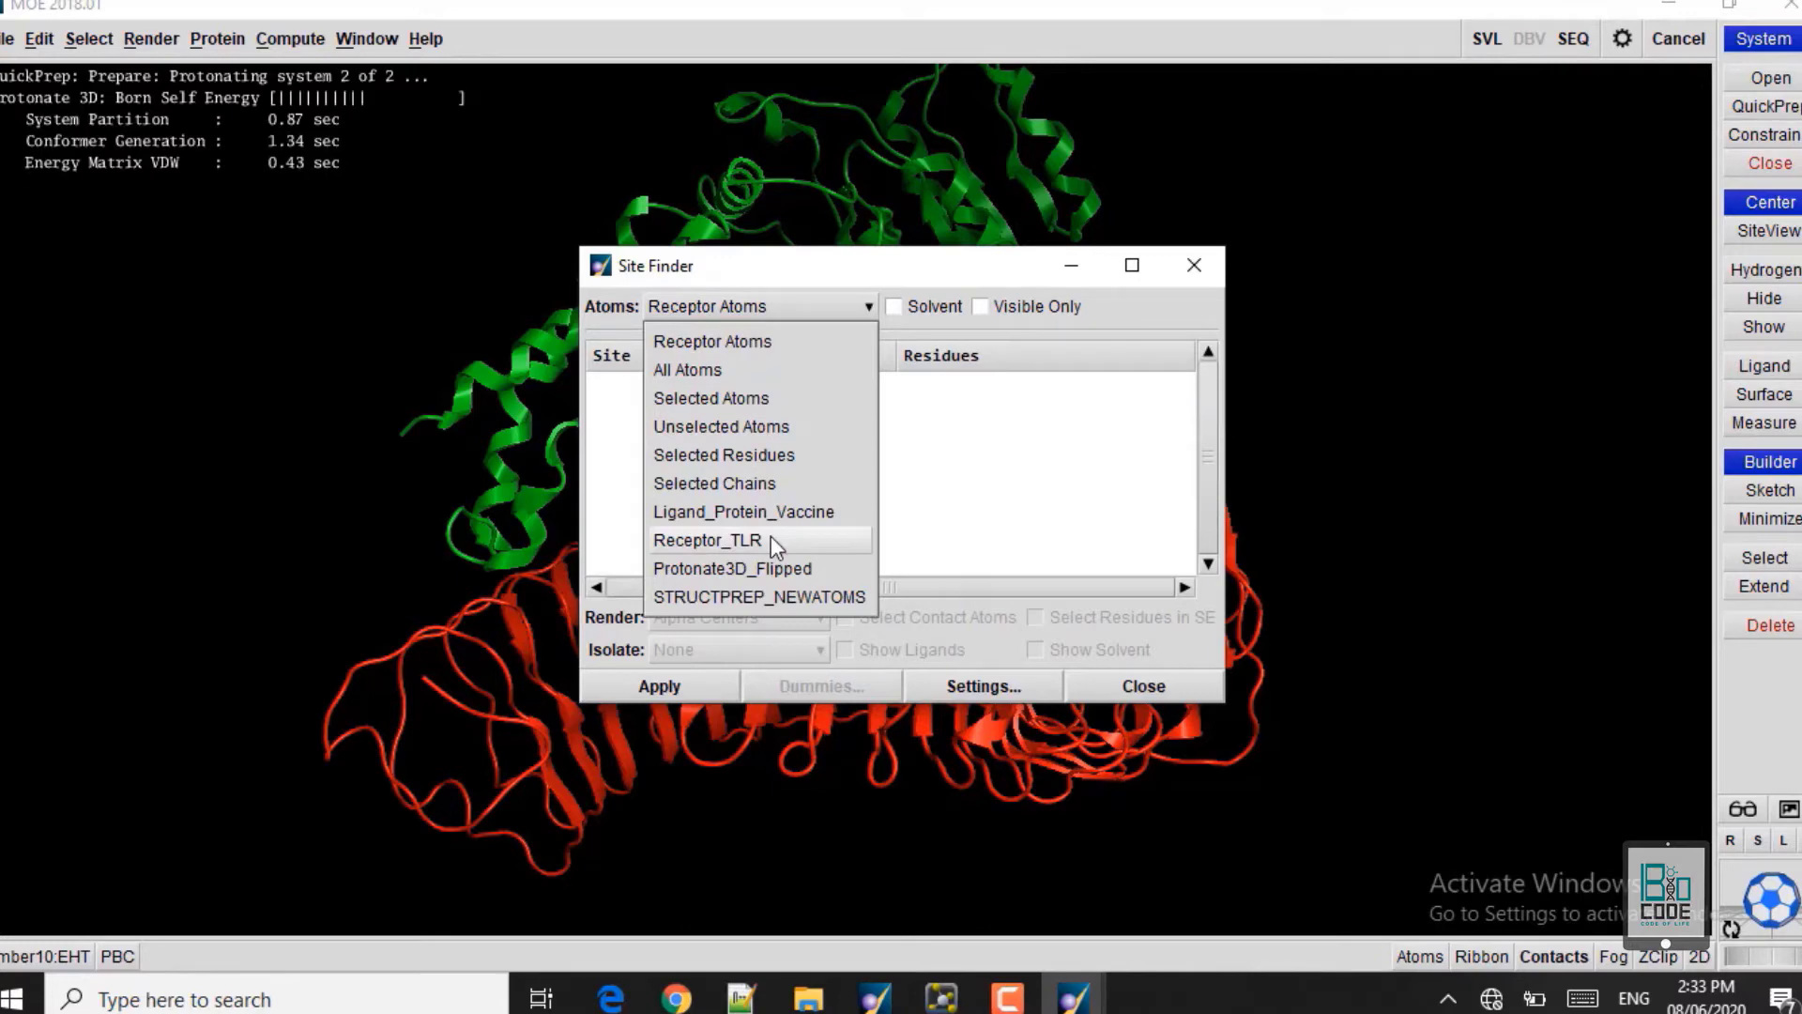
click(770, 539)
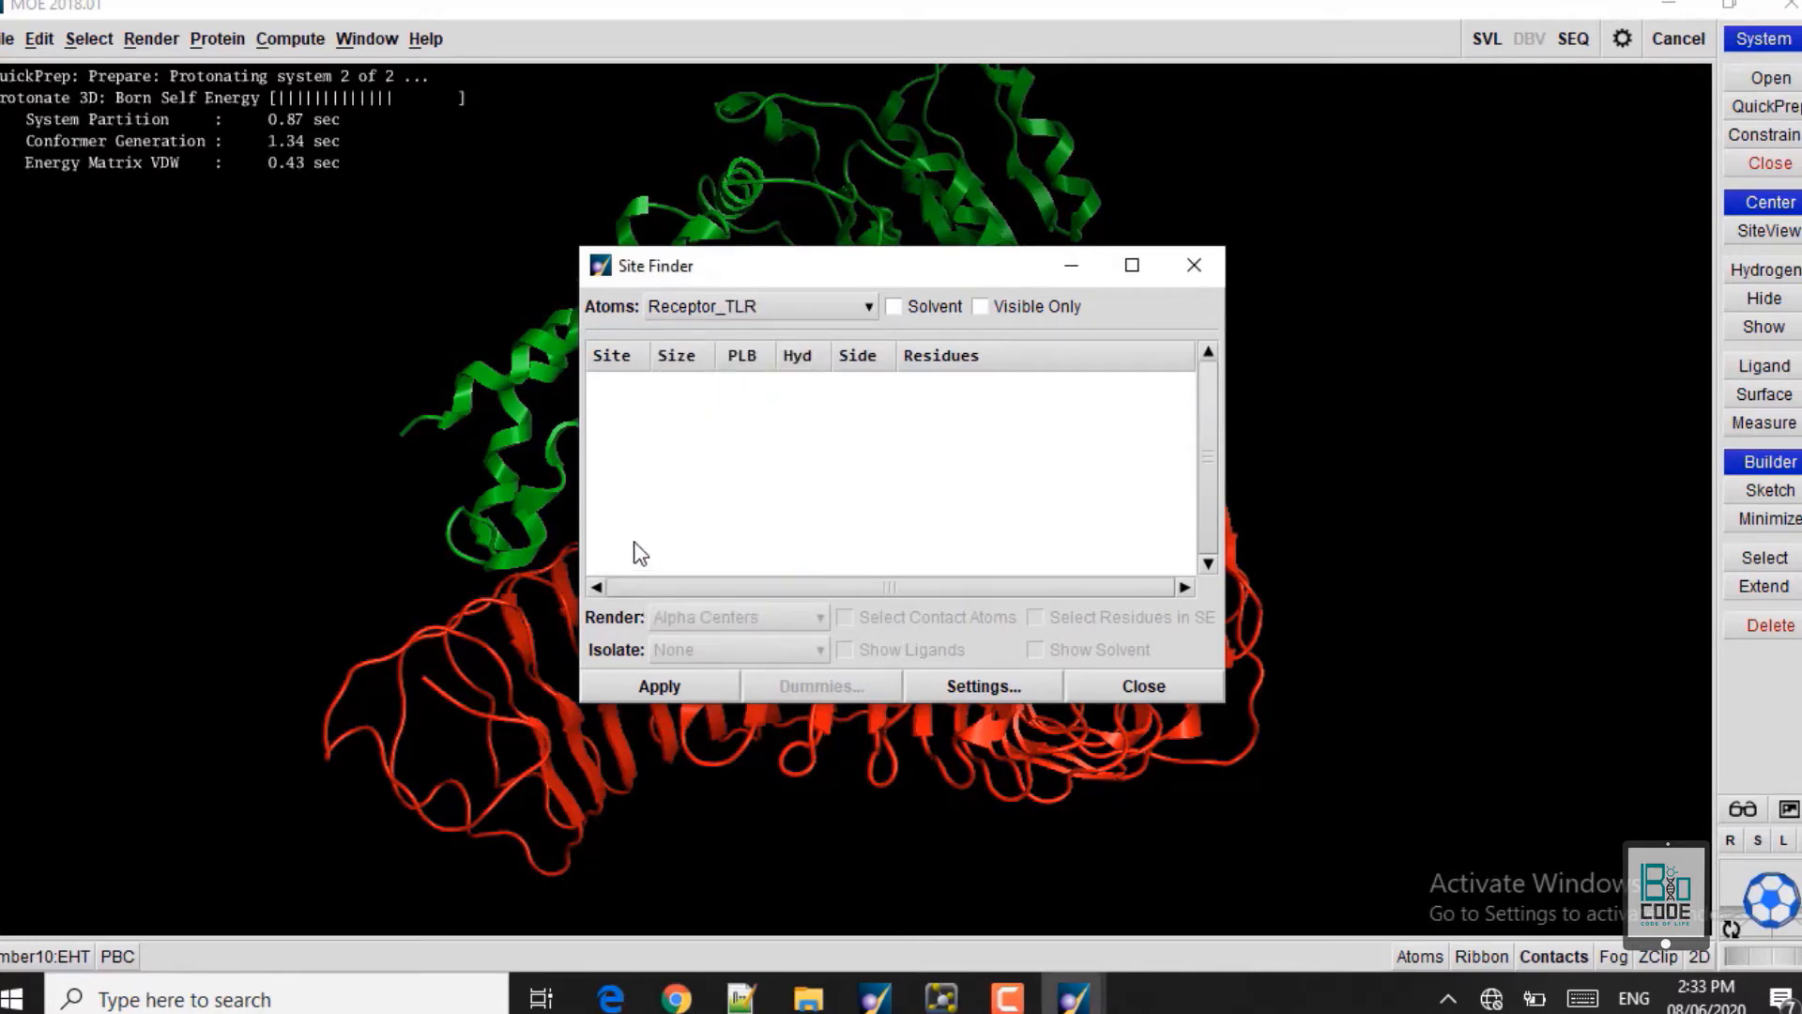
click(654, 687)
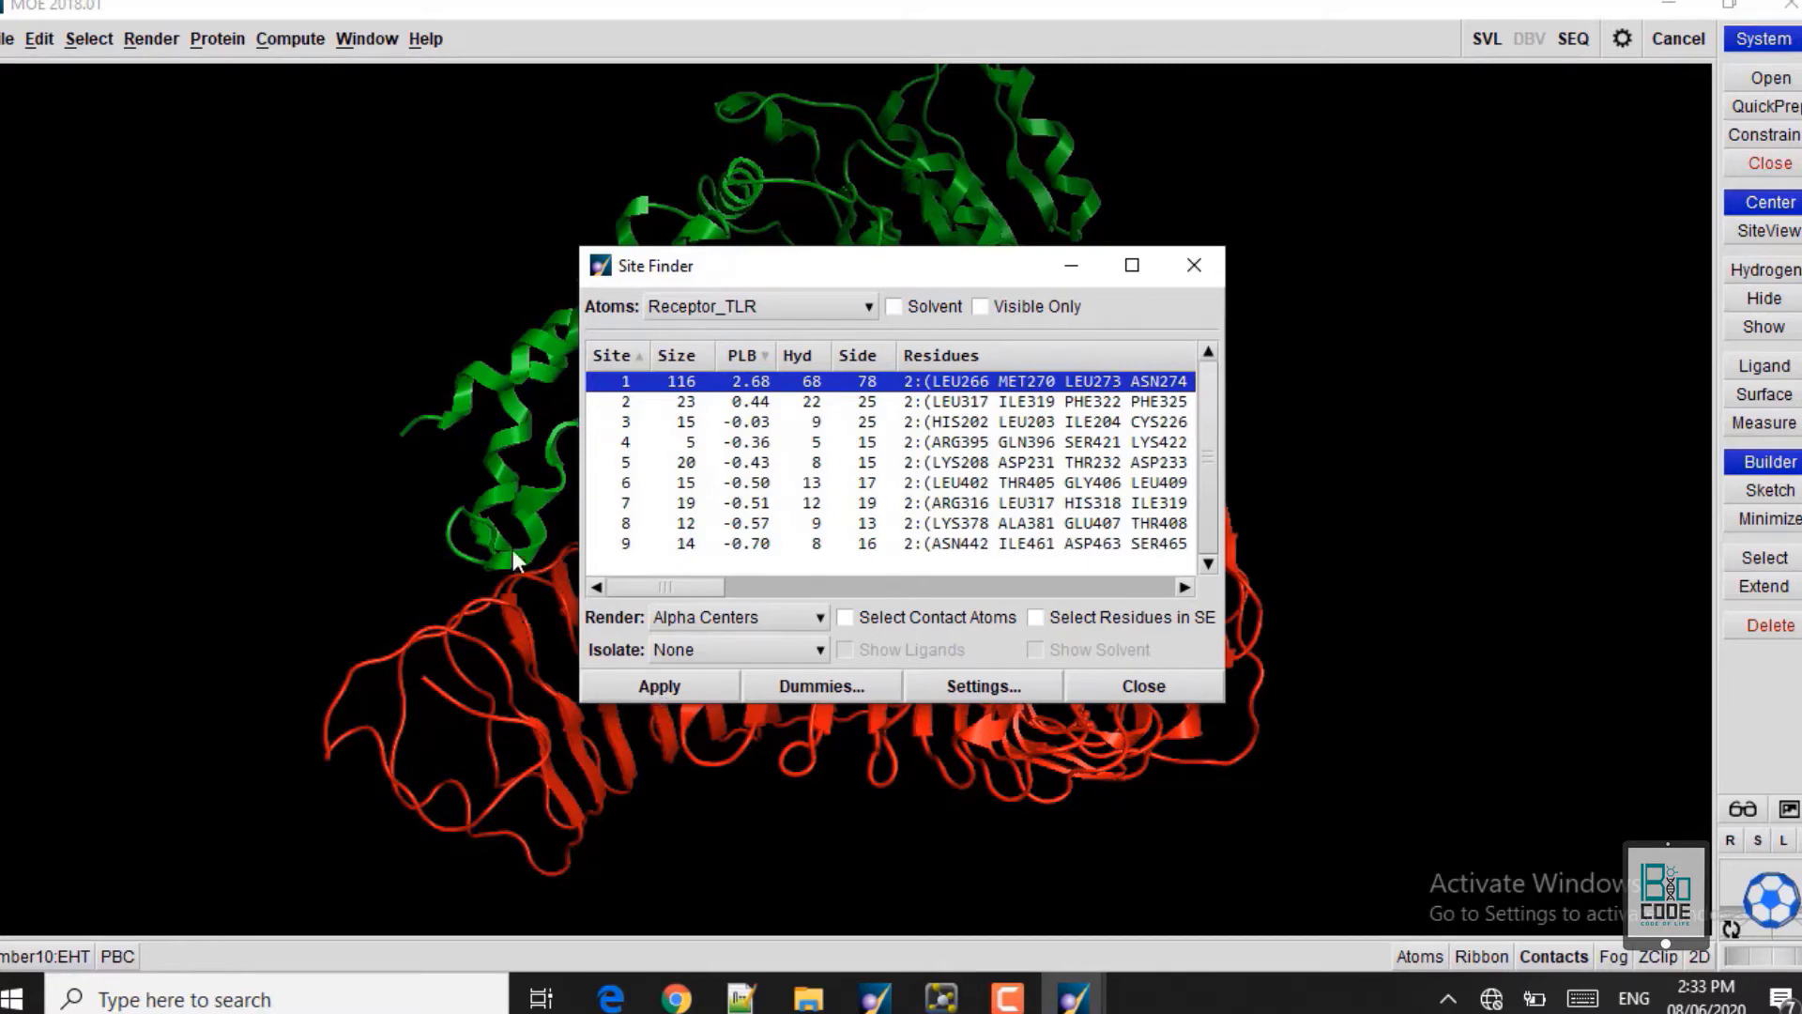
- Select the residues lining all nine found sites and view them on the receptor
shift+click(787, 545)
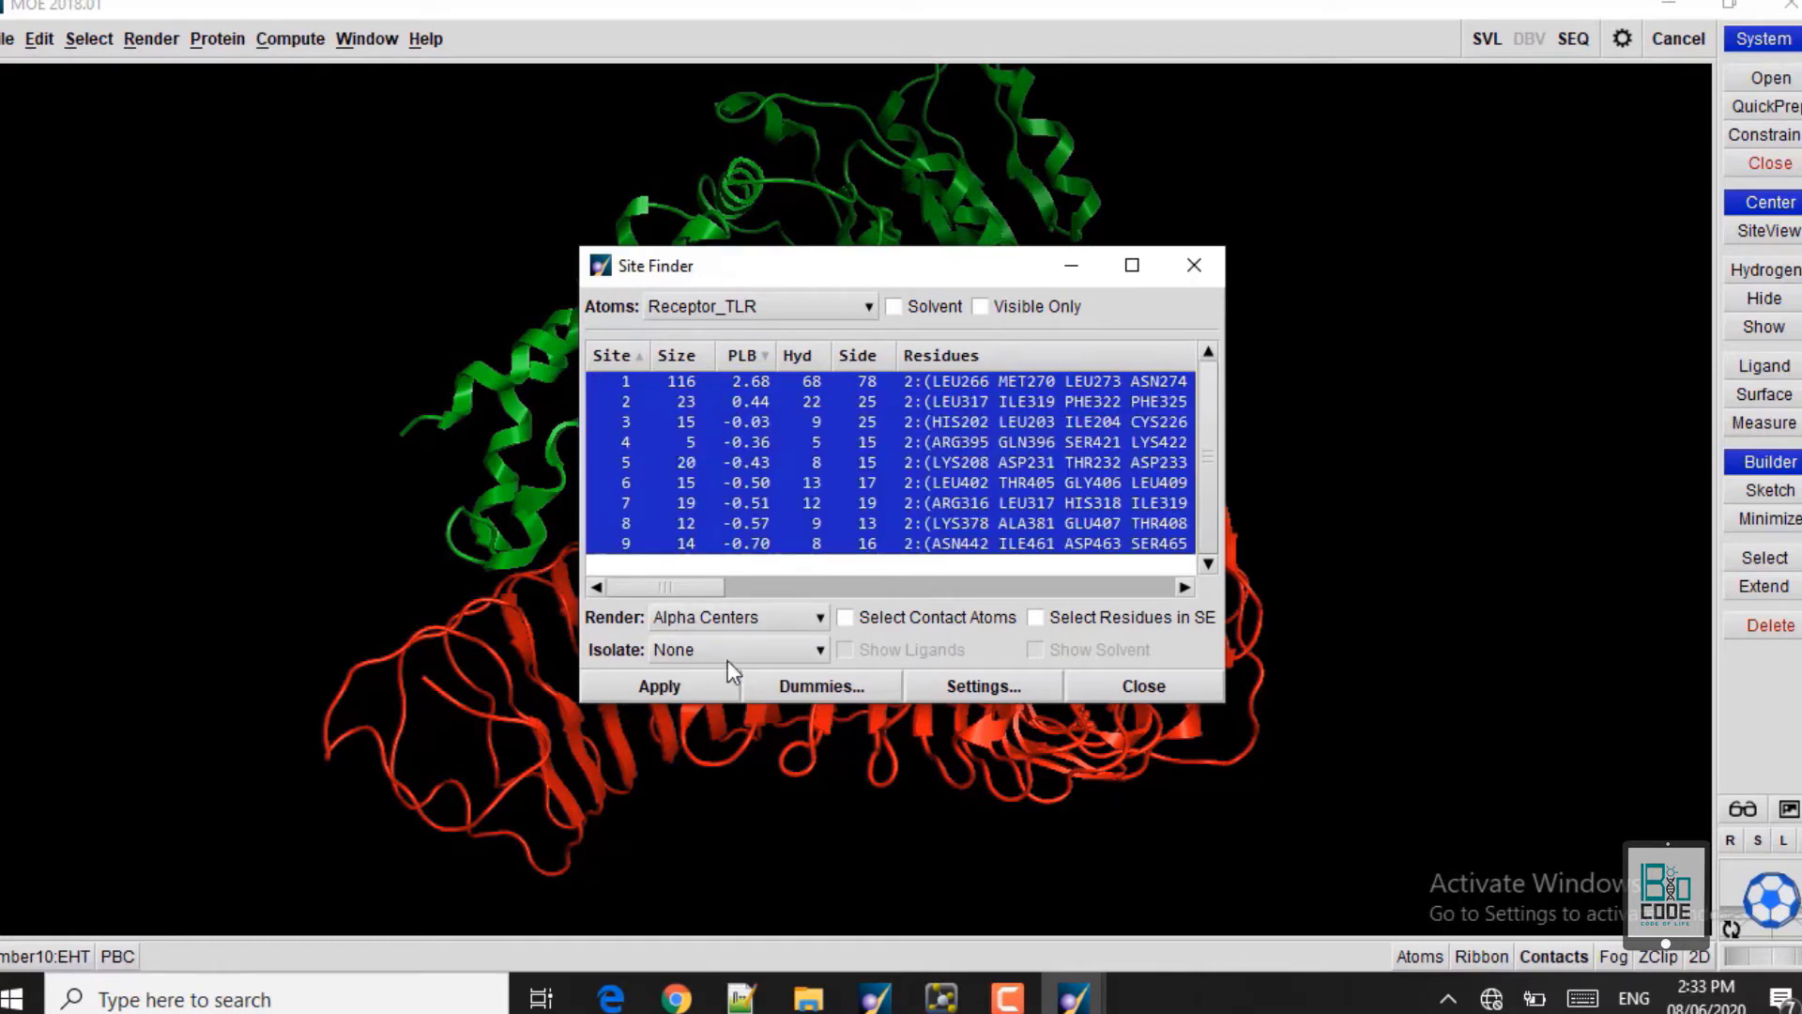
click(1035, 620)
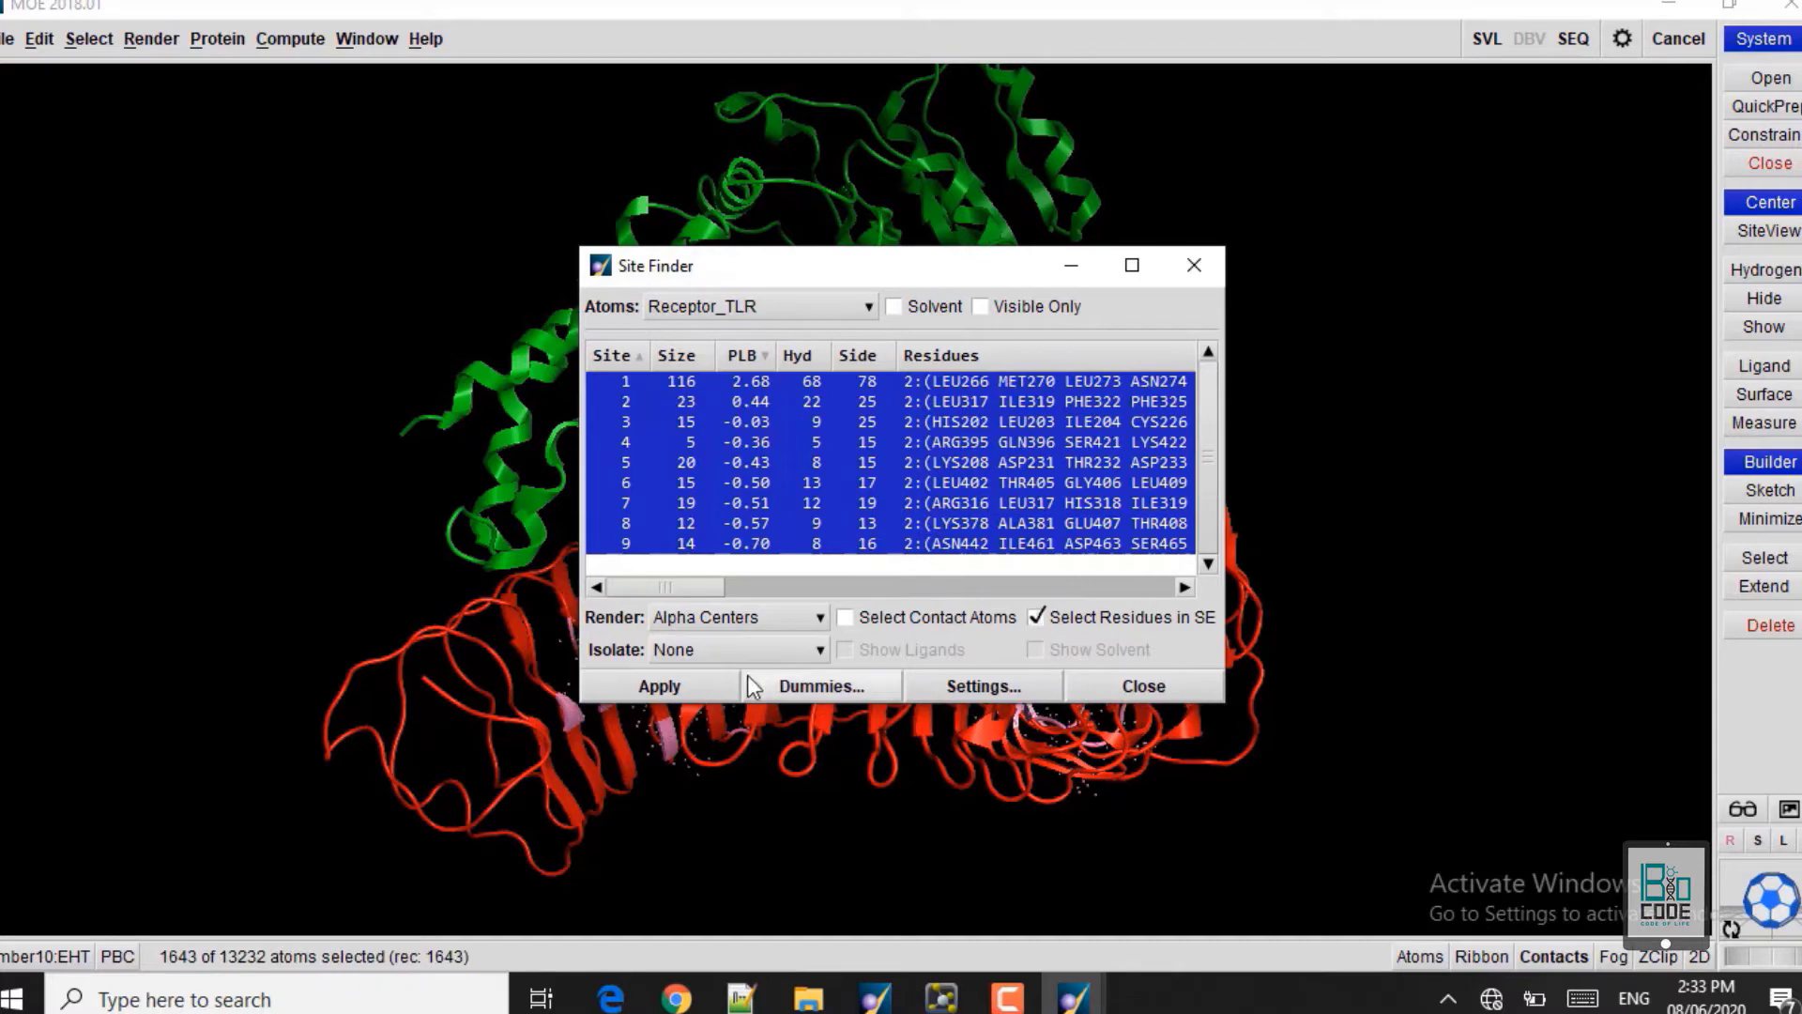
drag(899, 272, 1483, 194)
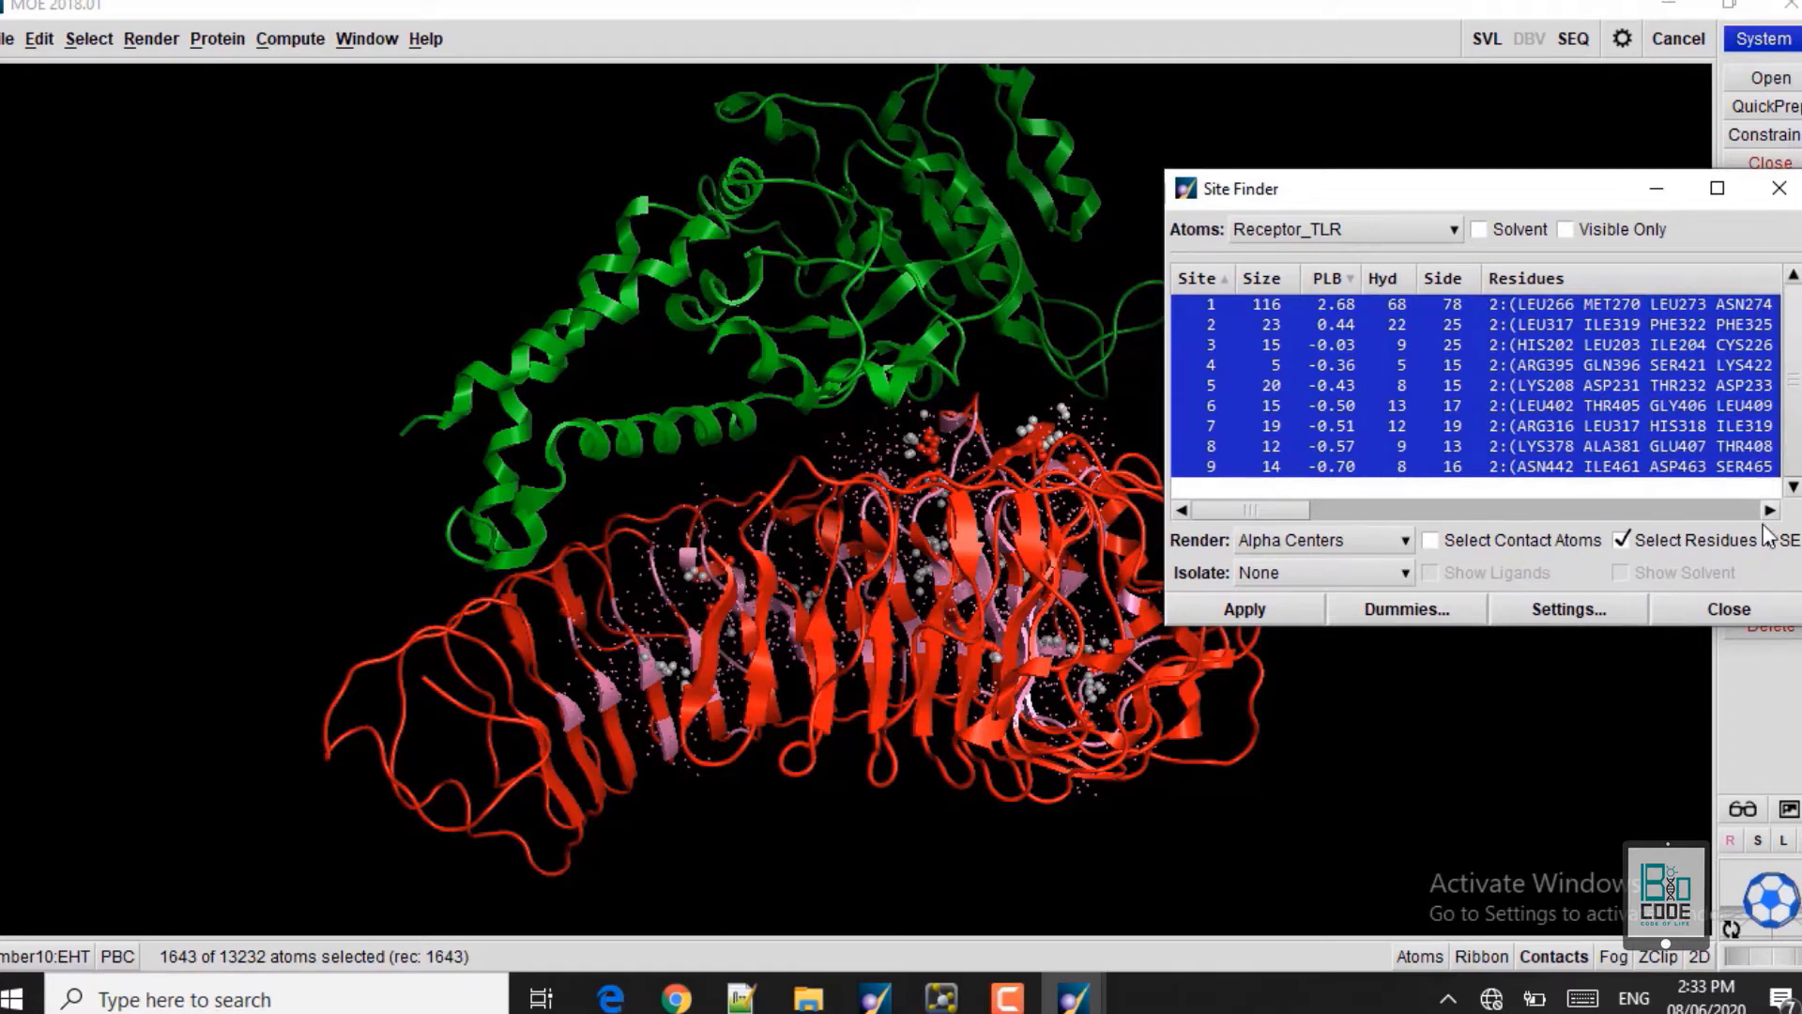
click(1726, 609)
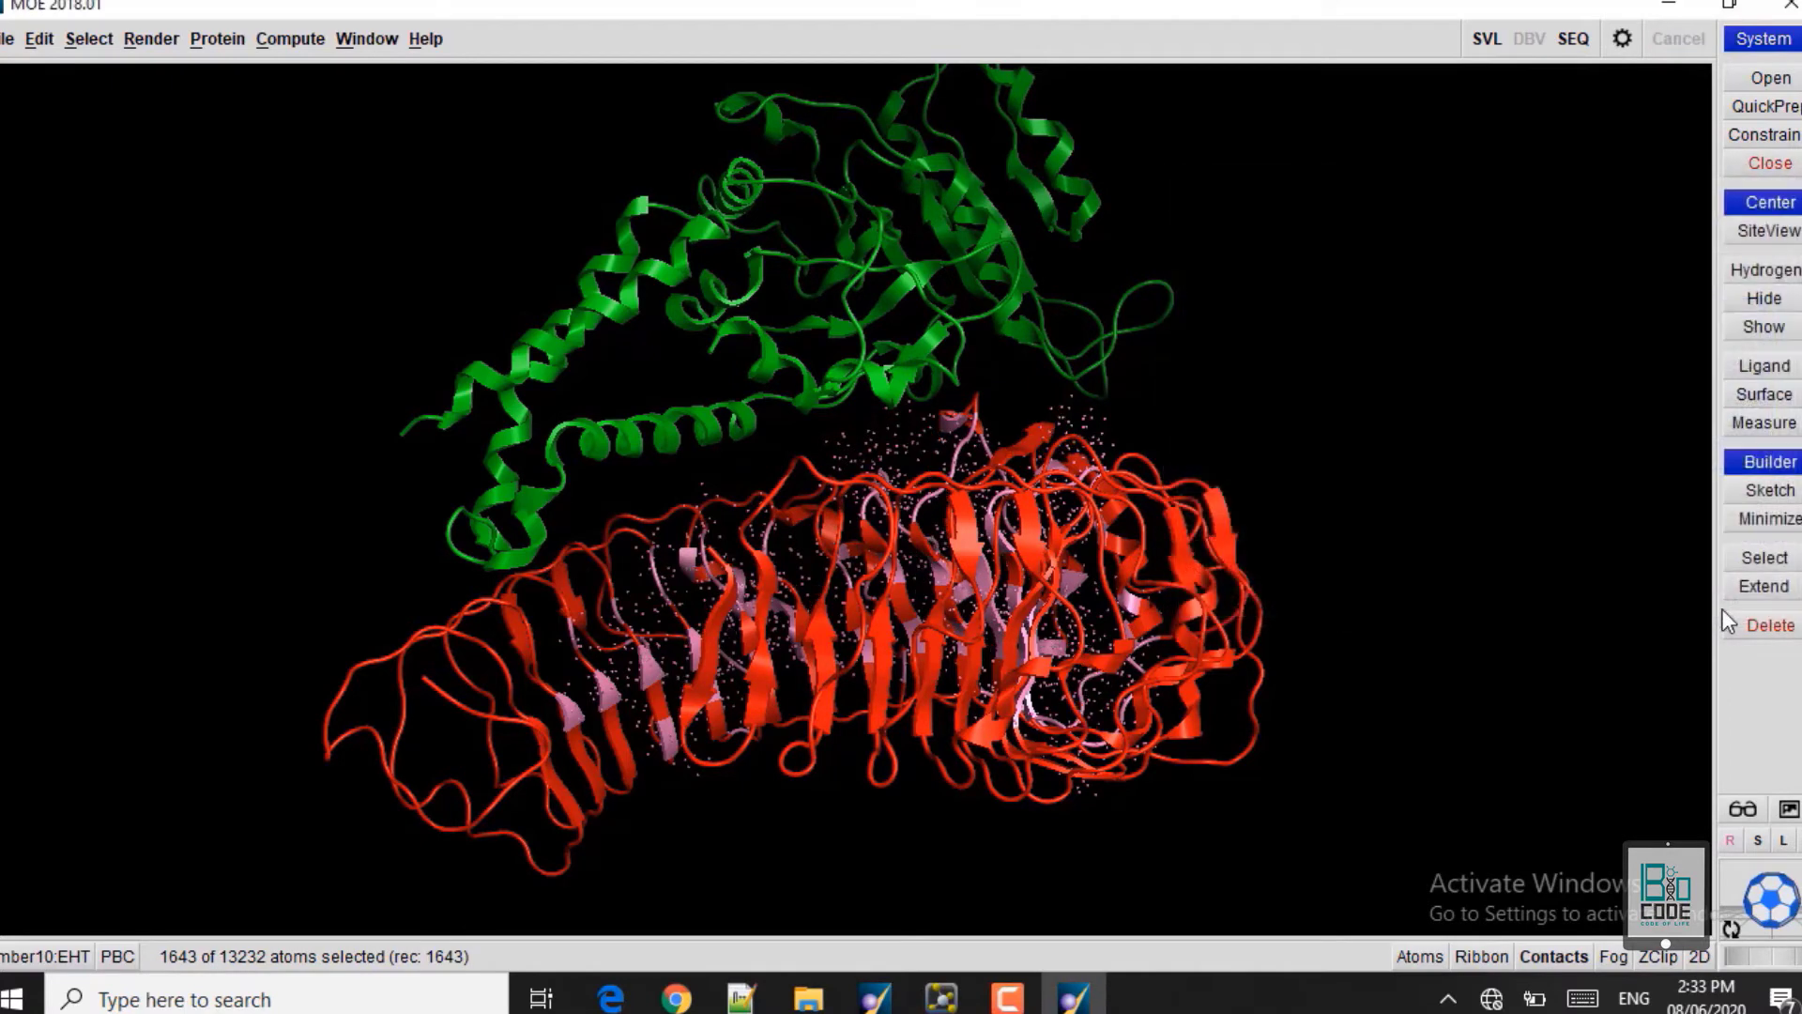
drag(1774, 887, 721, 870)
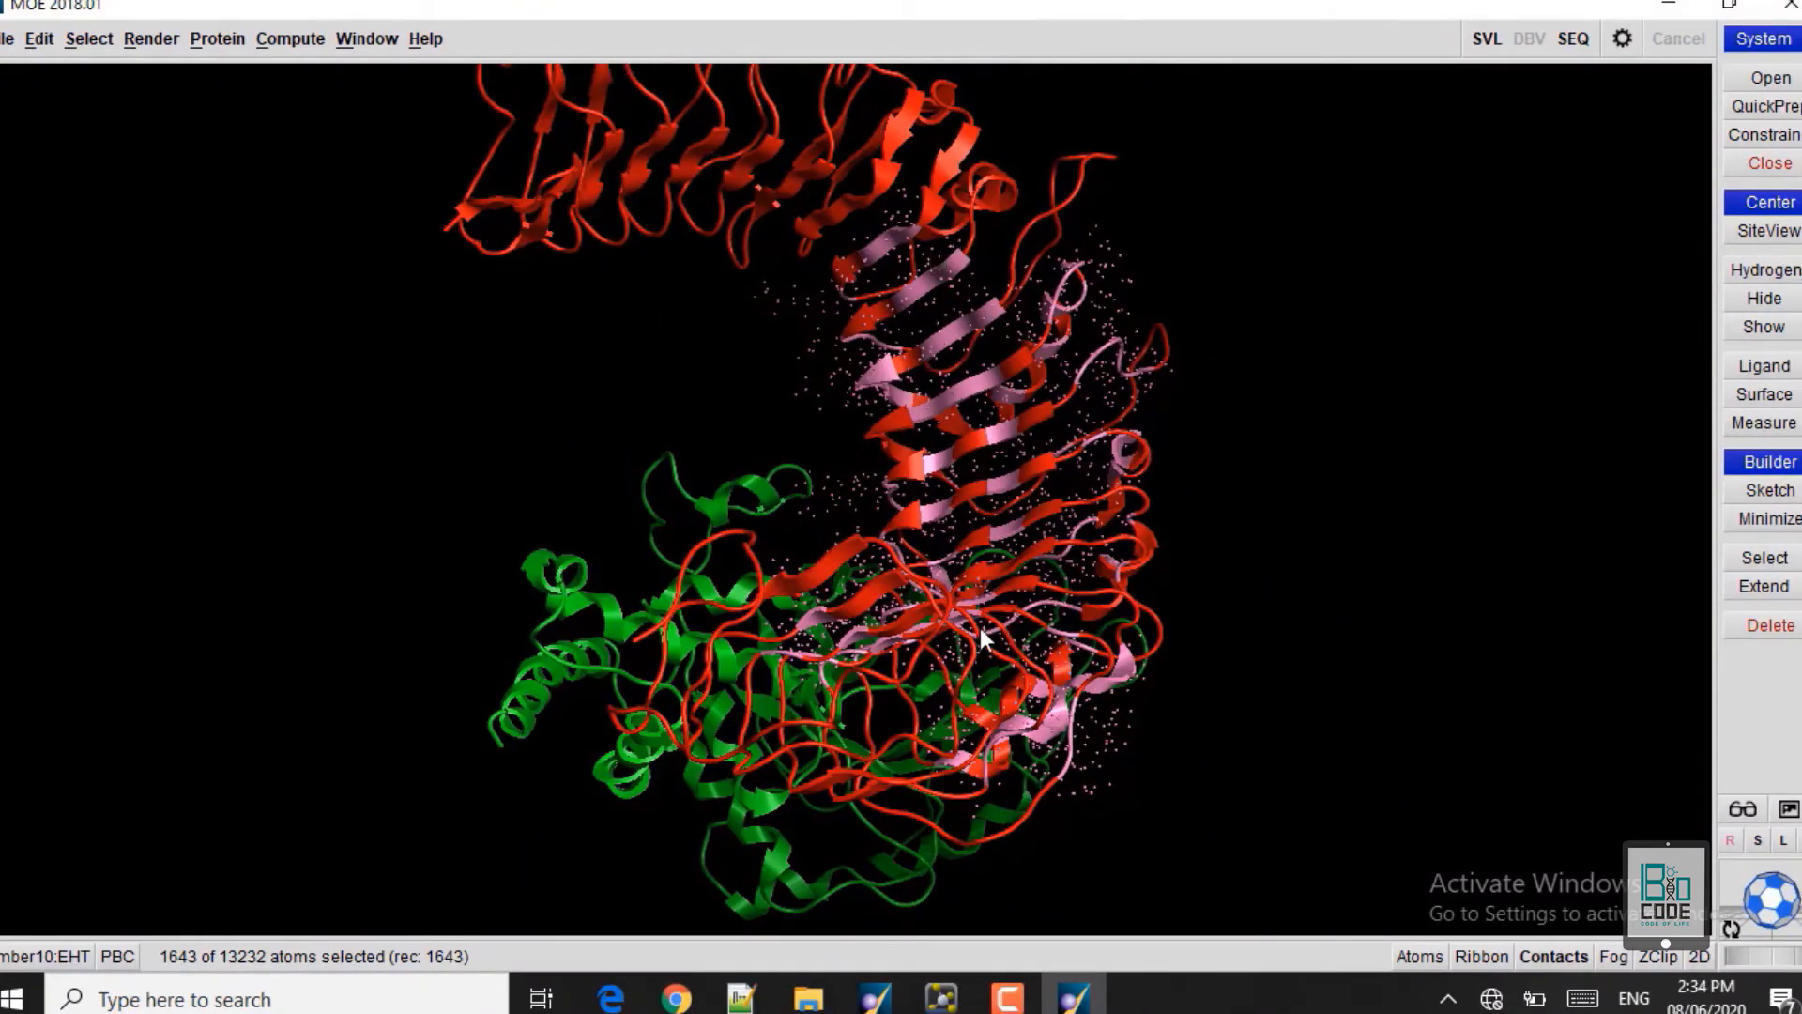
click(1573, 38)
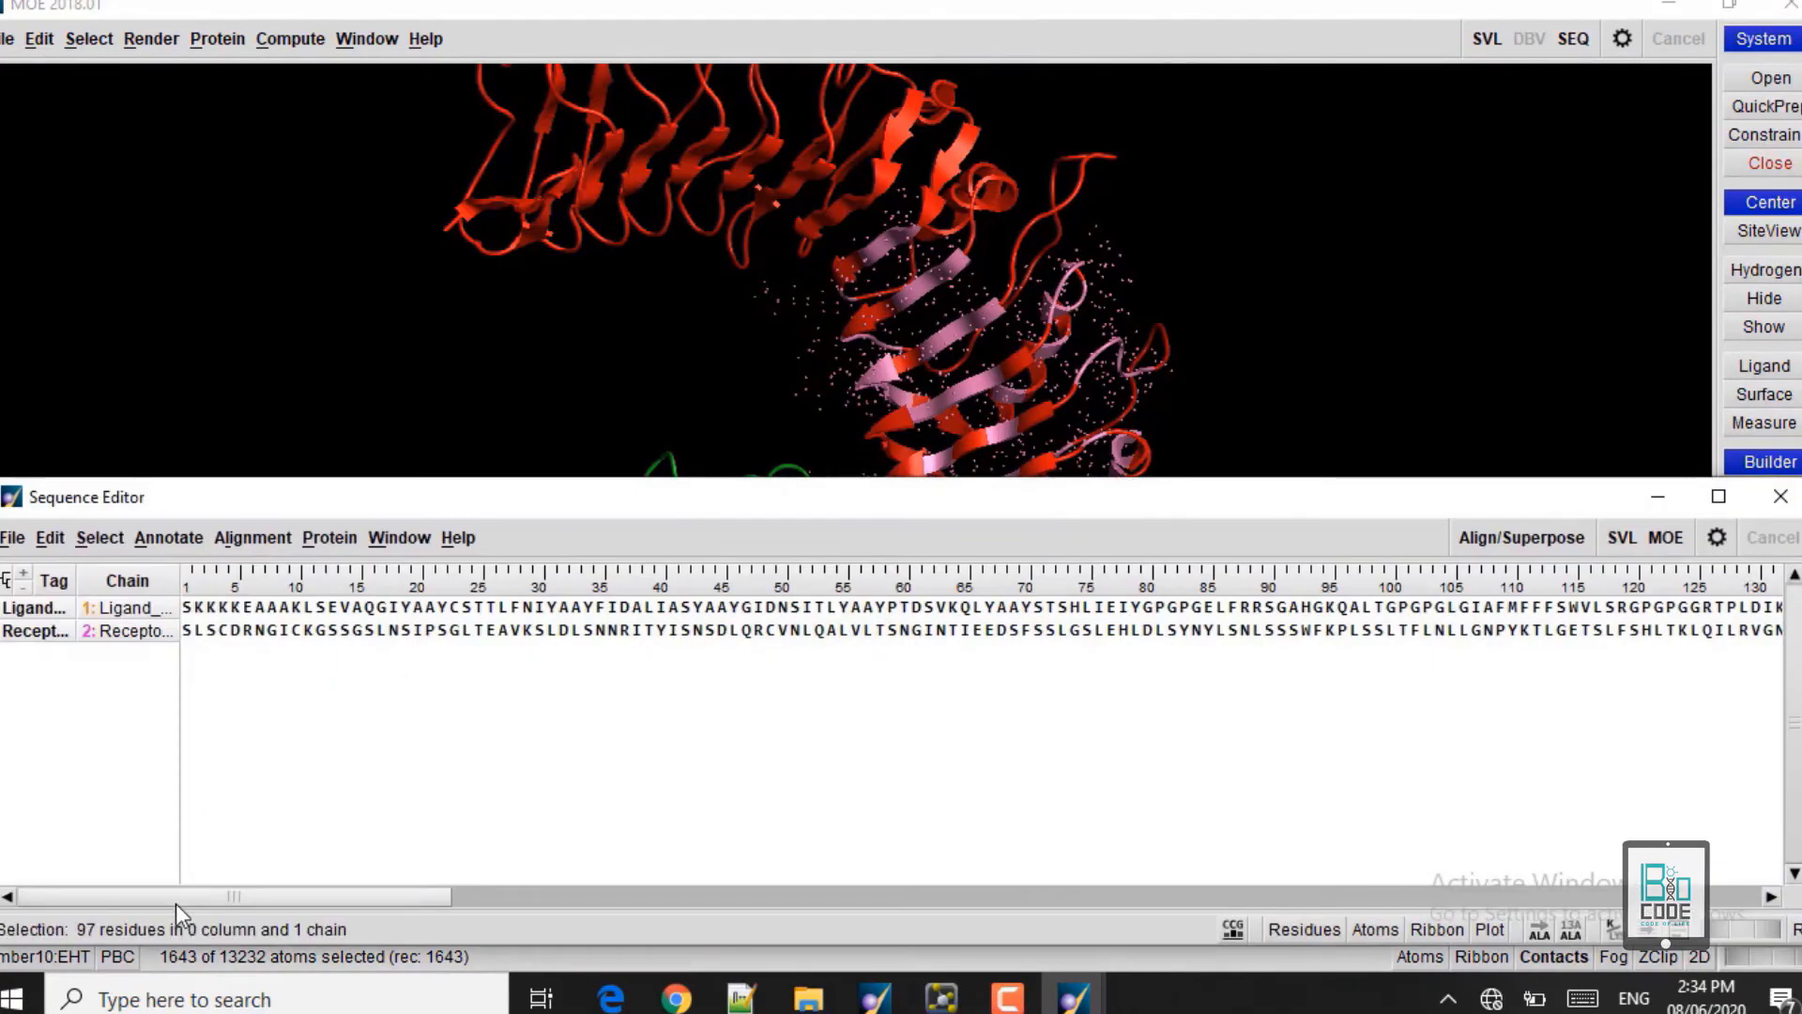
- Scroll through the receptor sequence to see the highlighted site residues
drag(177, 890, 1188, 887)
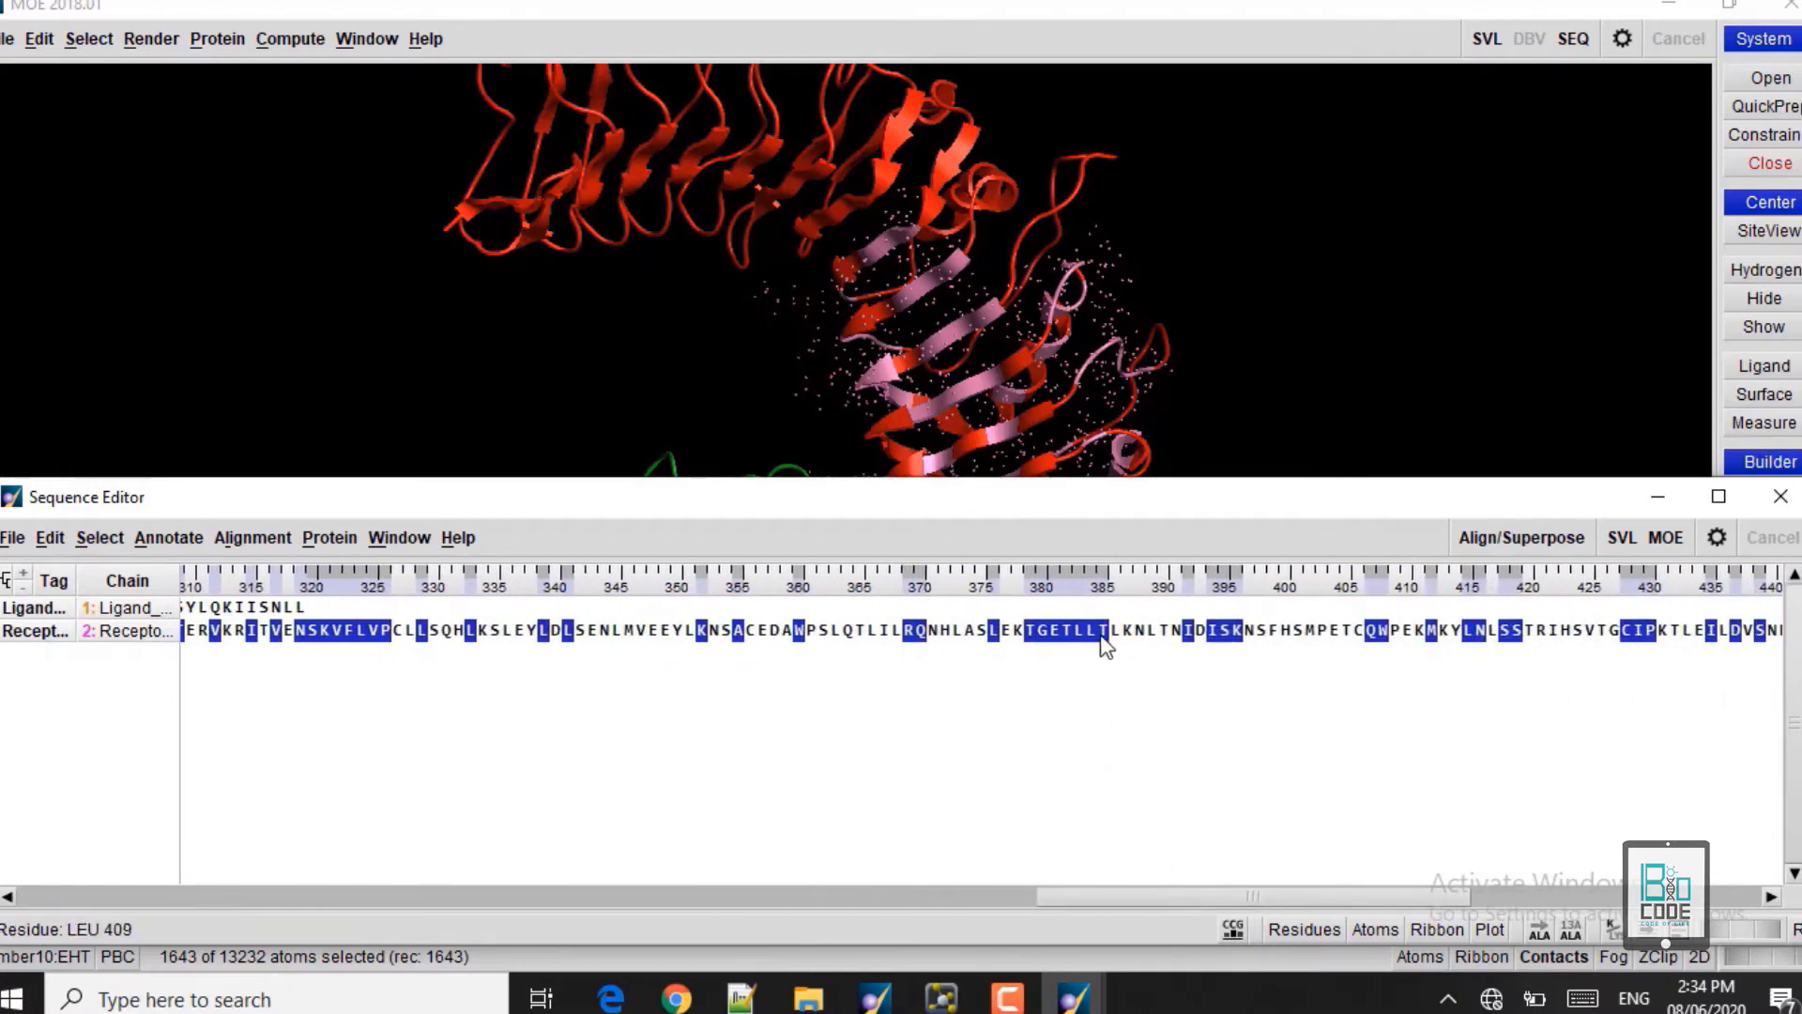
drag(1071, 903, 141, 864)
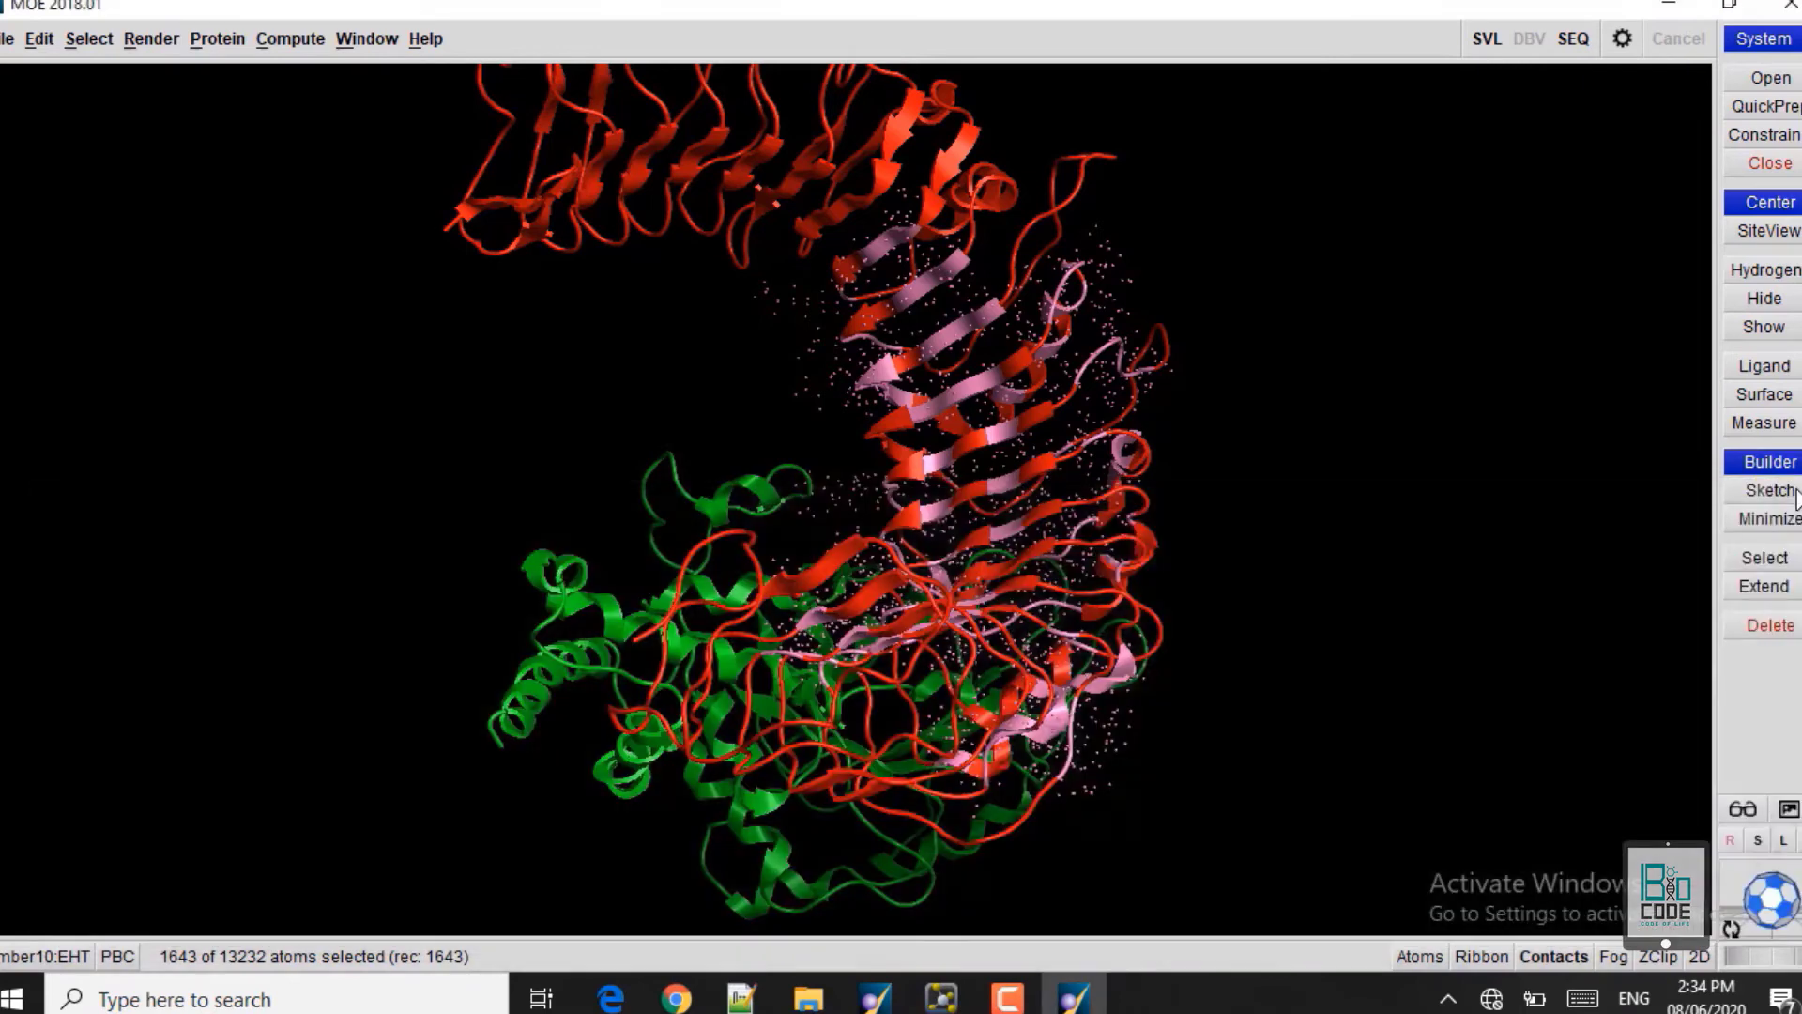
- Close the Sequence Editor and open Protein > Protein-Protein Dock
click(1788, 497)
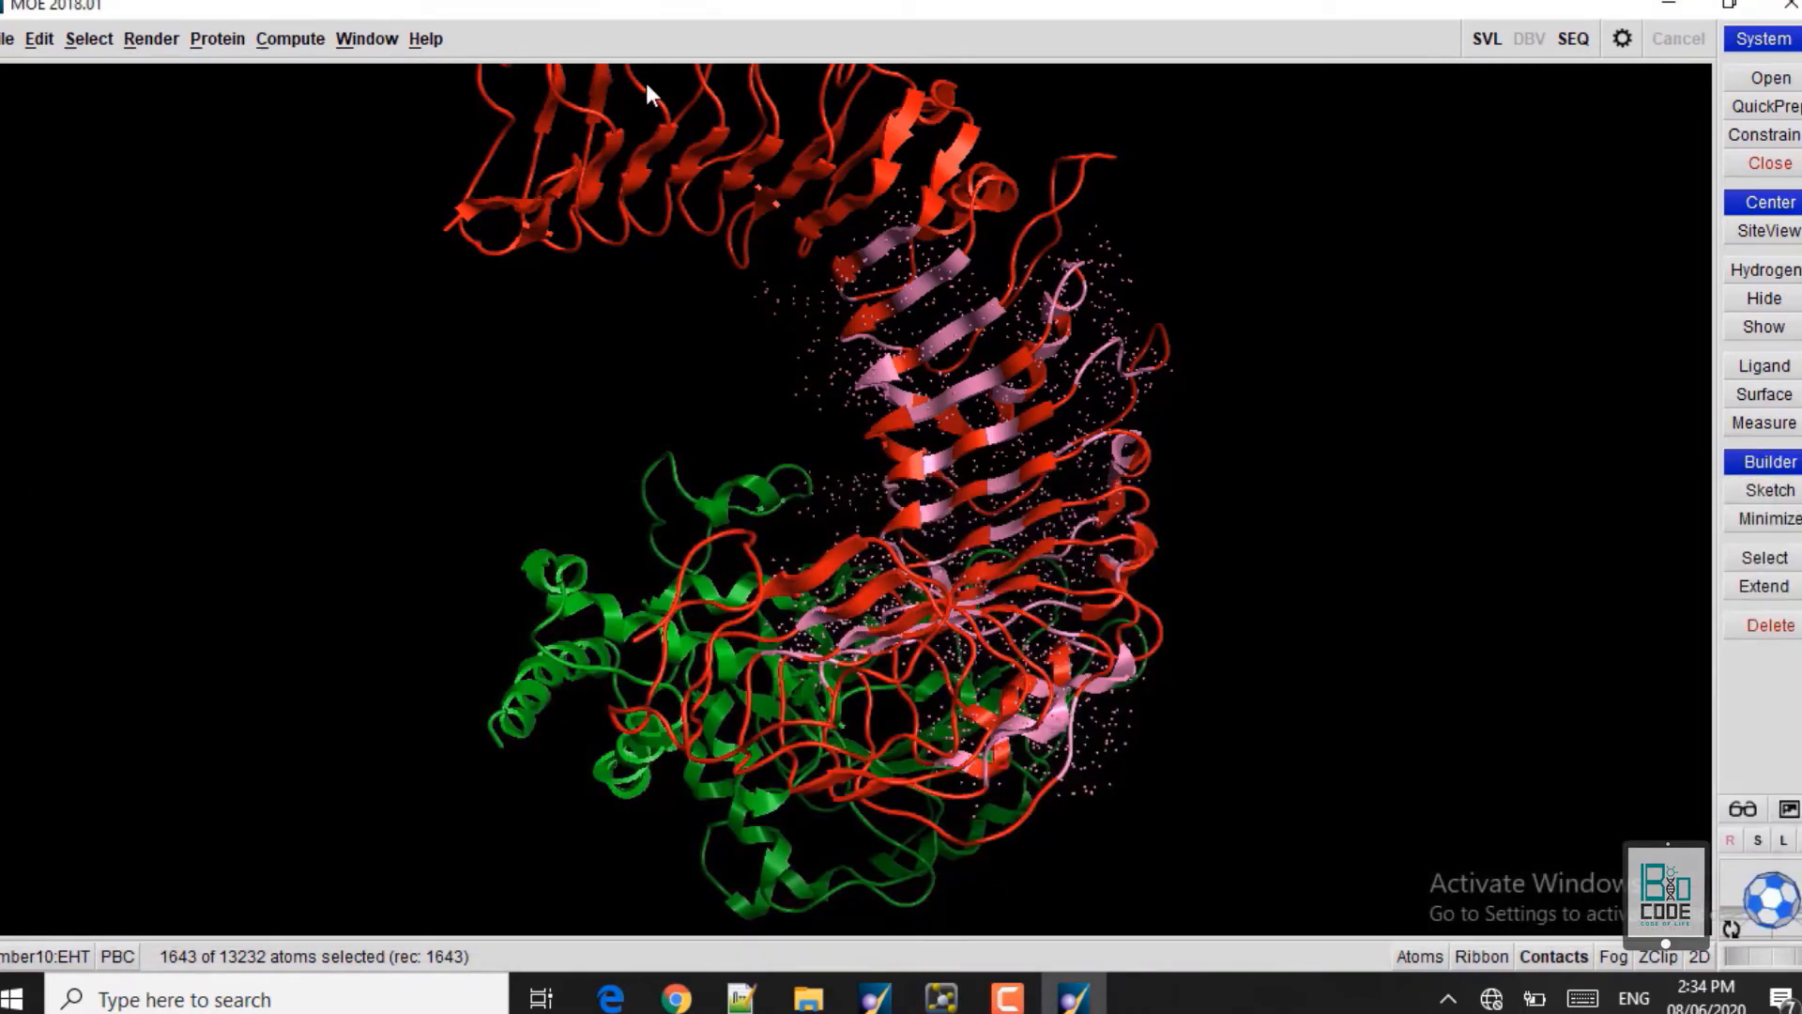
click(274, 41)
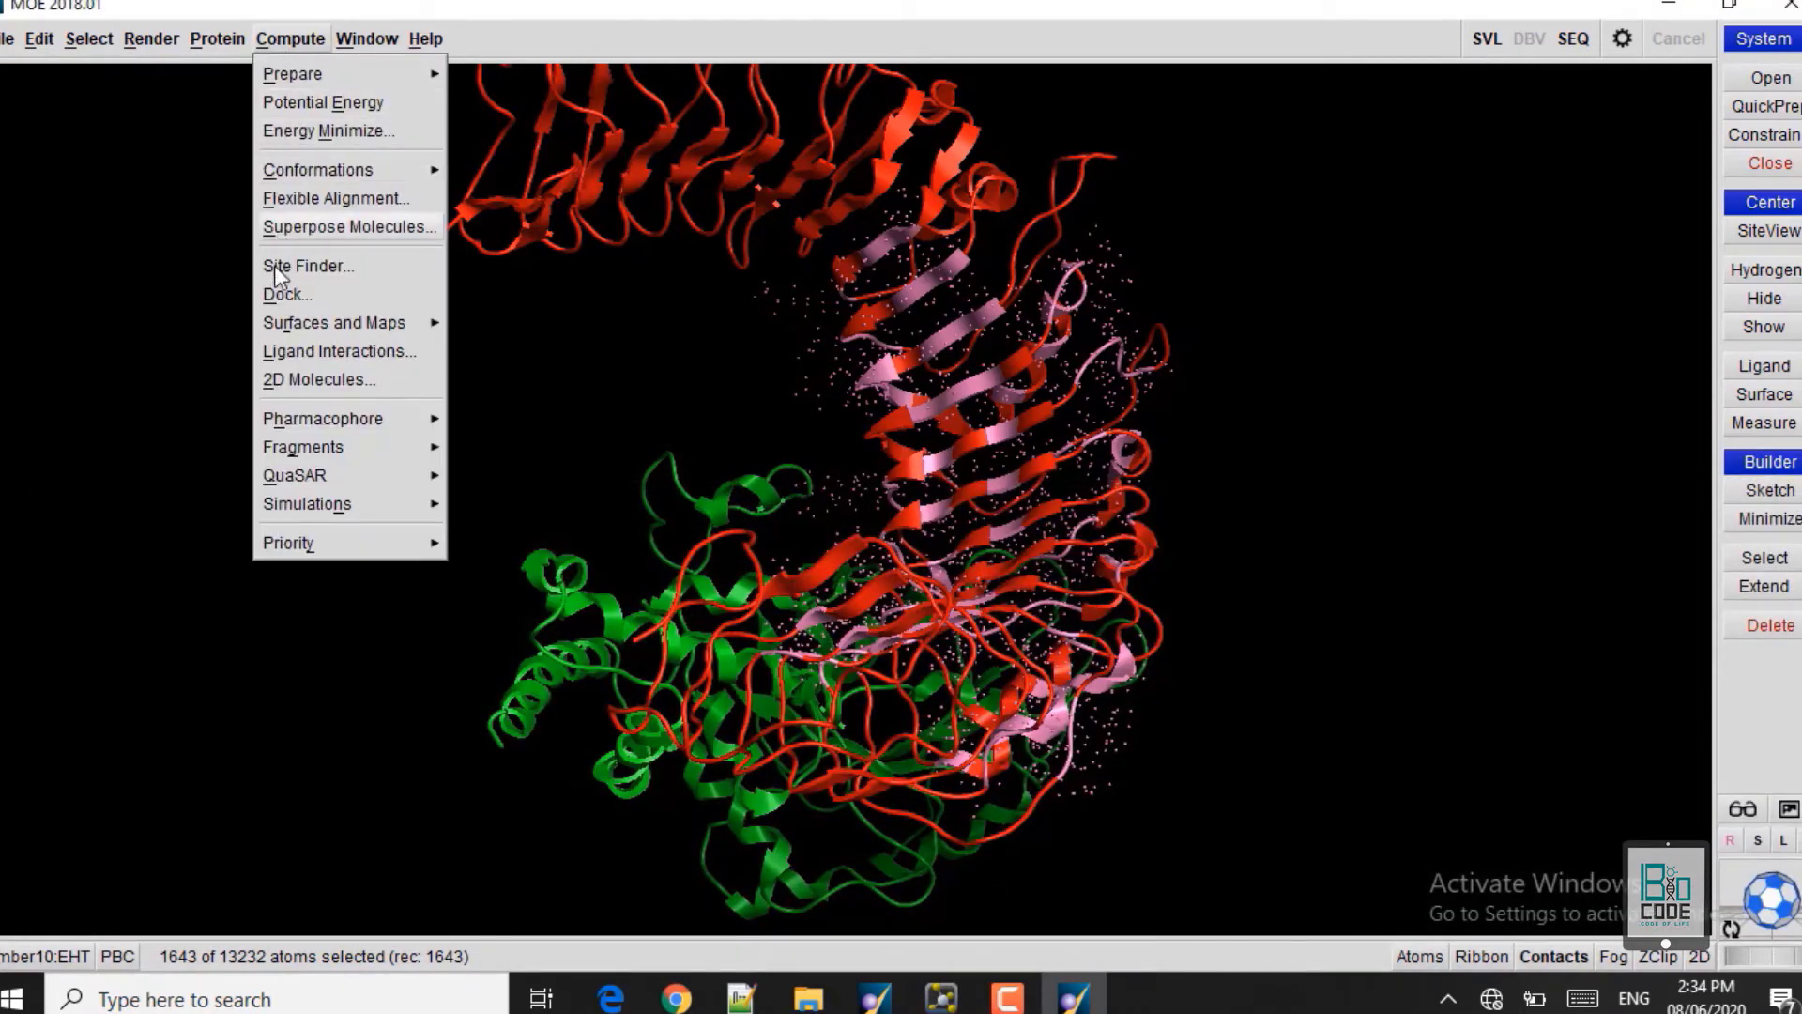
click(283, 303)
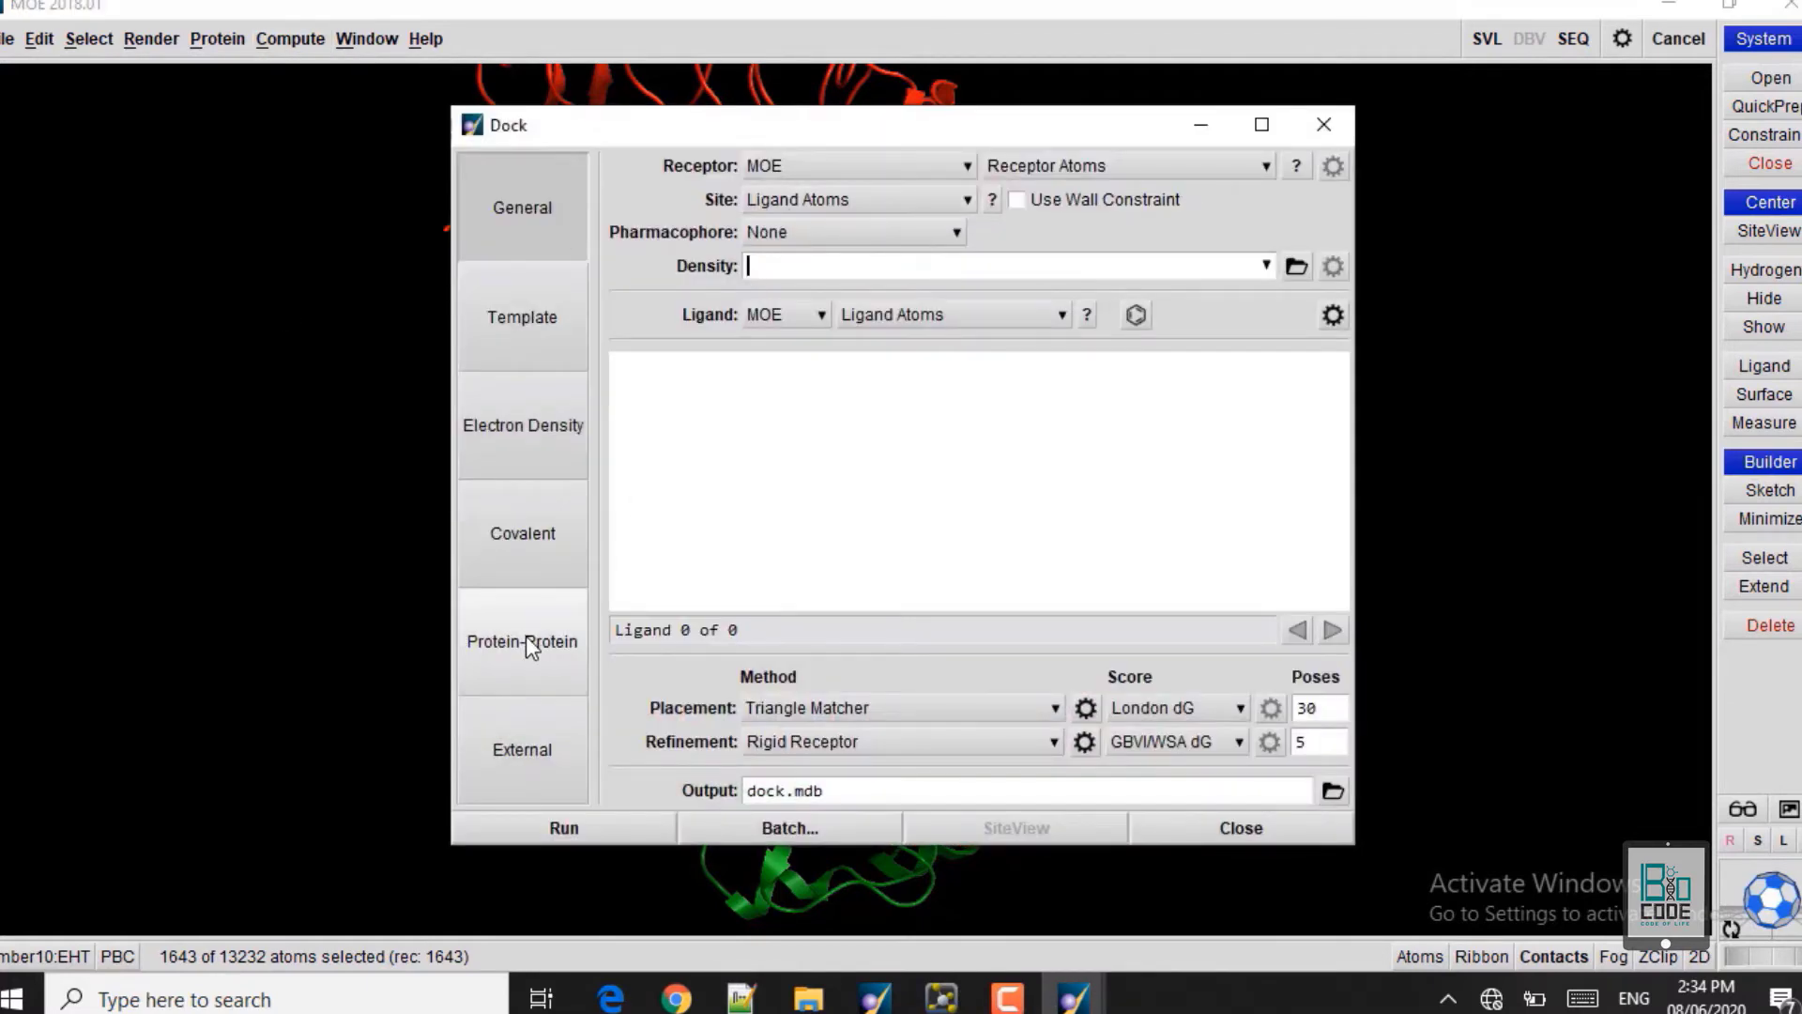
click(526, 639)
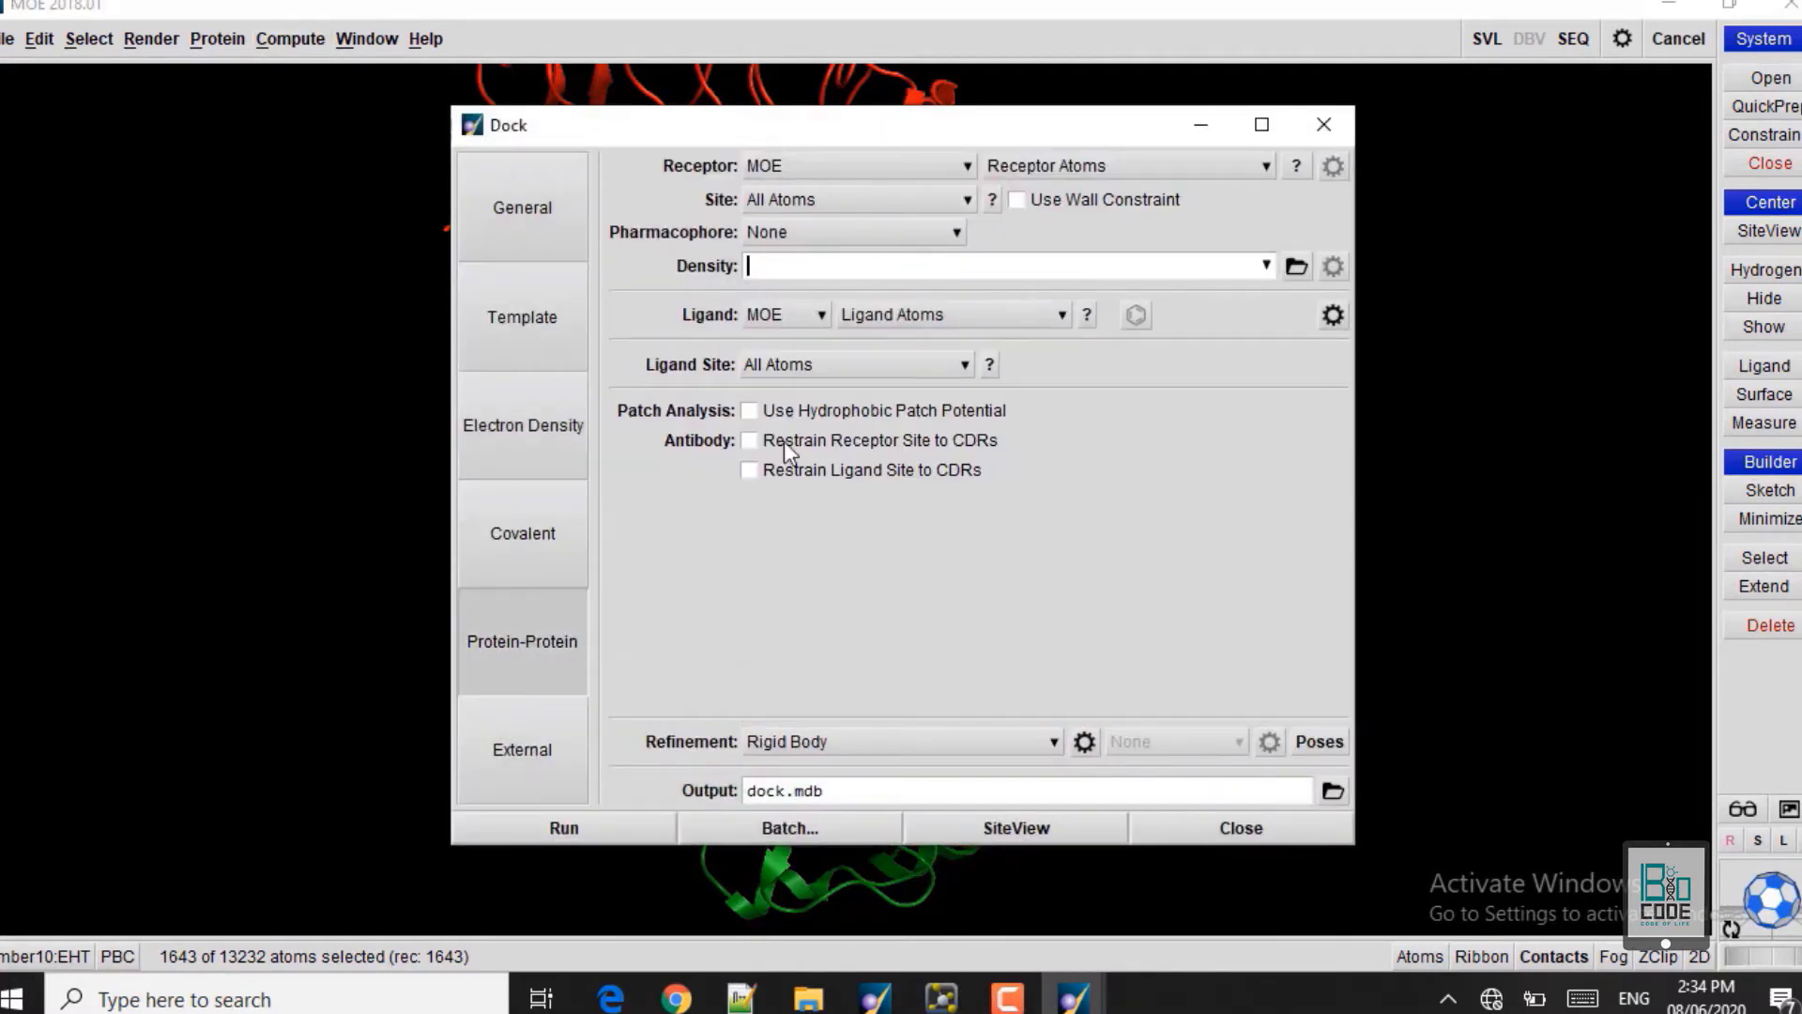
click(1324, 131)
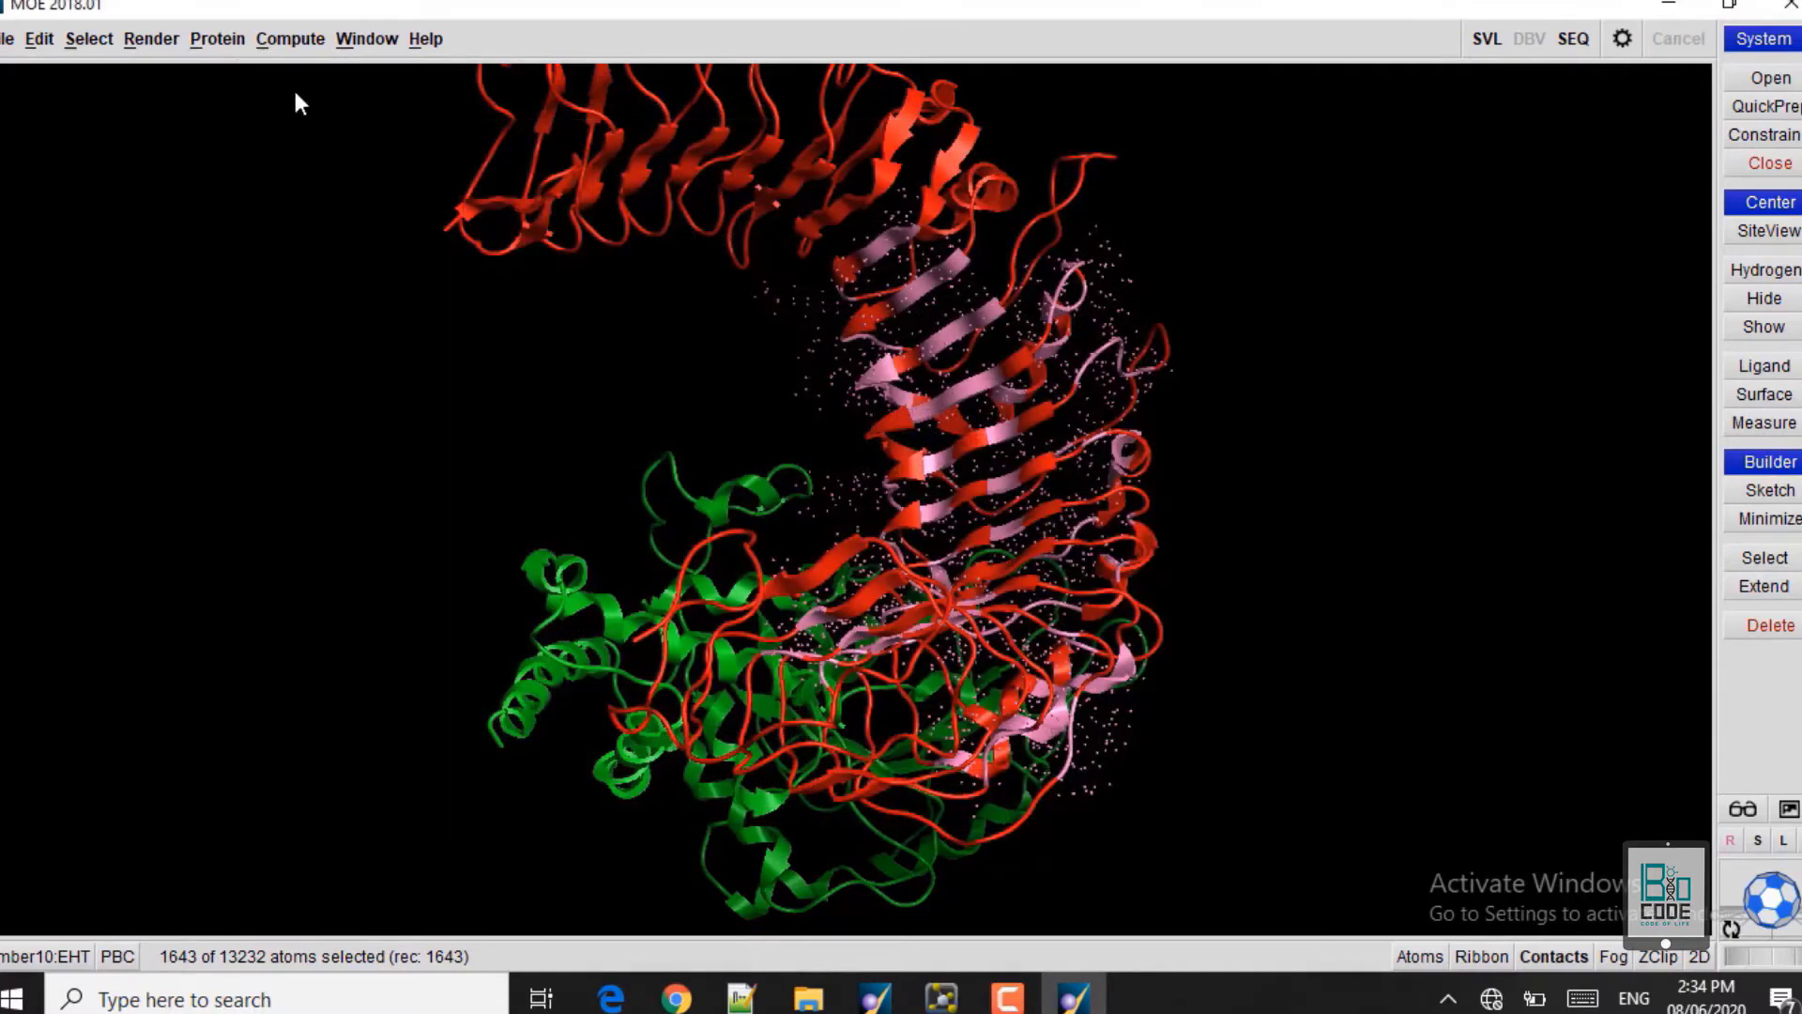
click(222, 45)
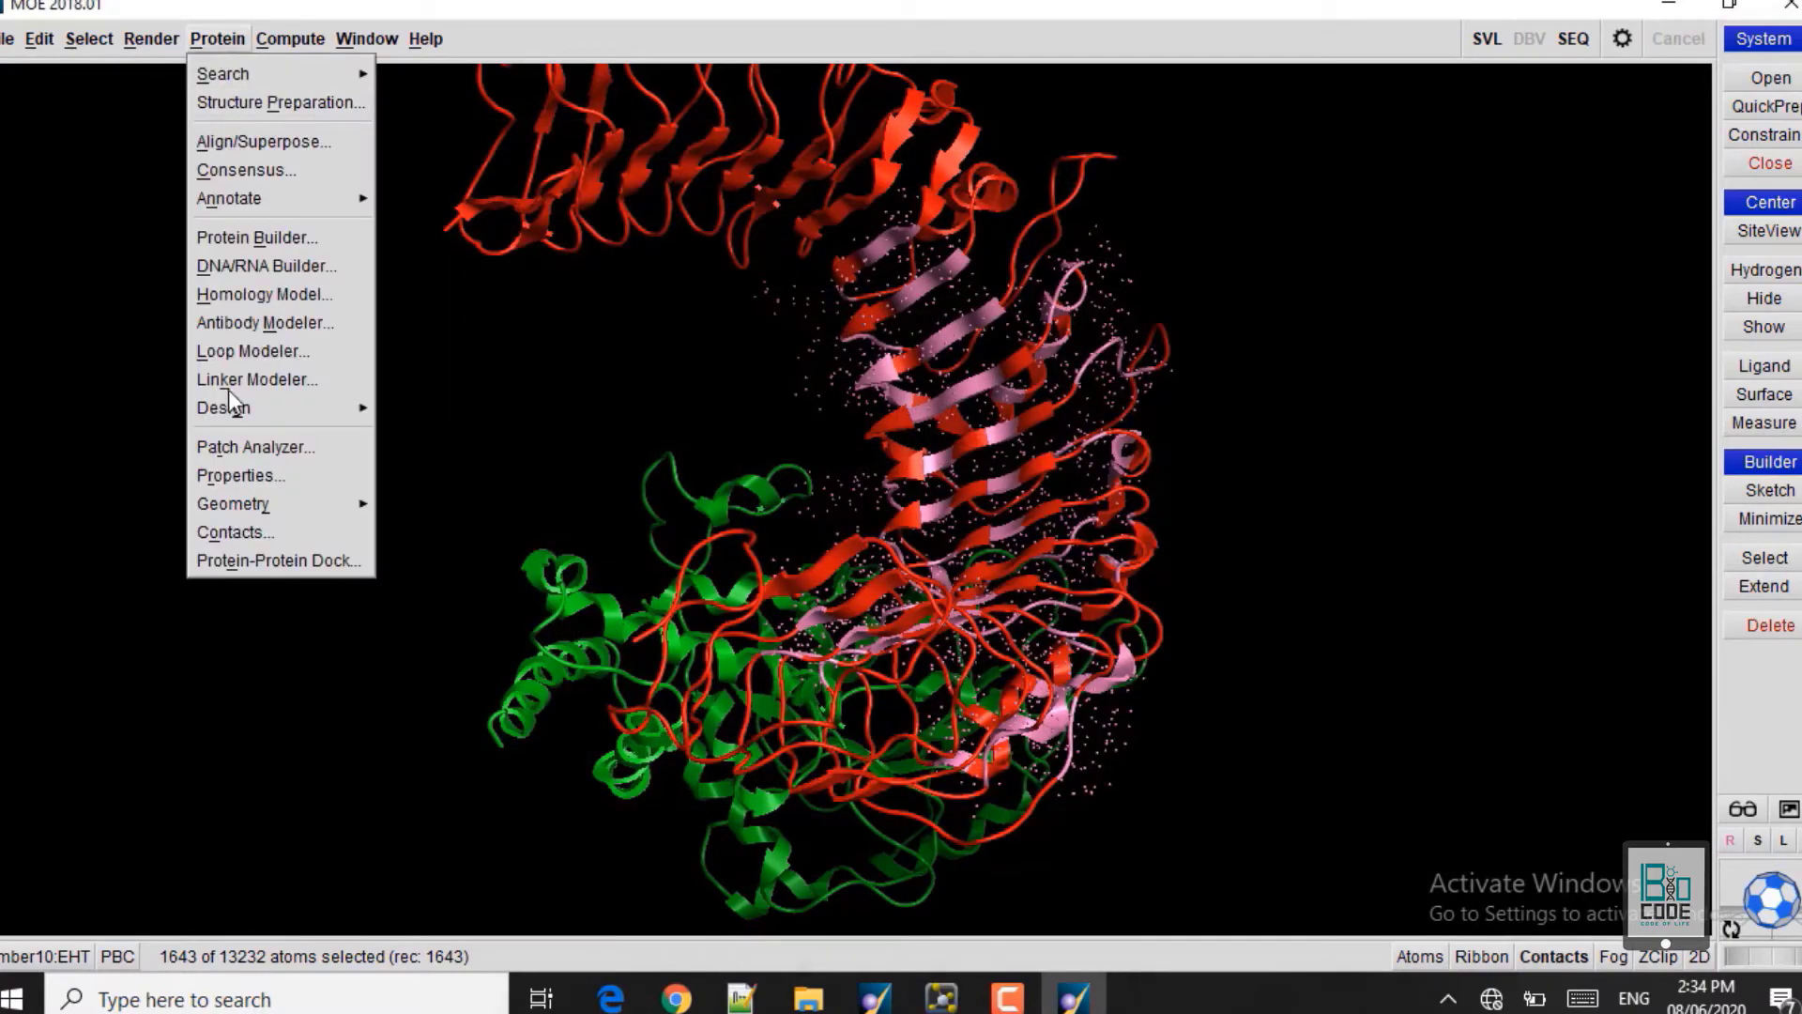
click(256, 558)
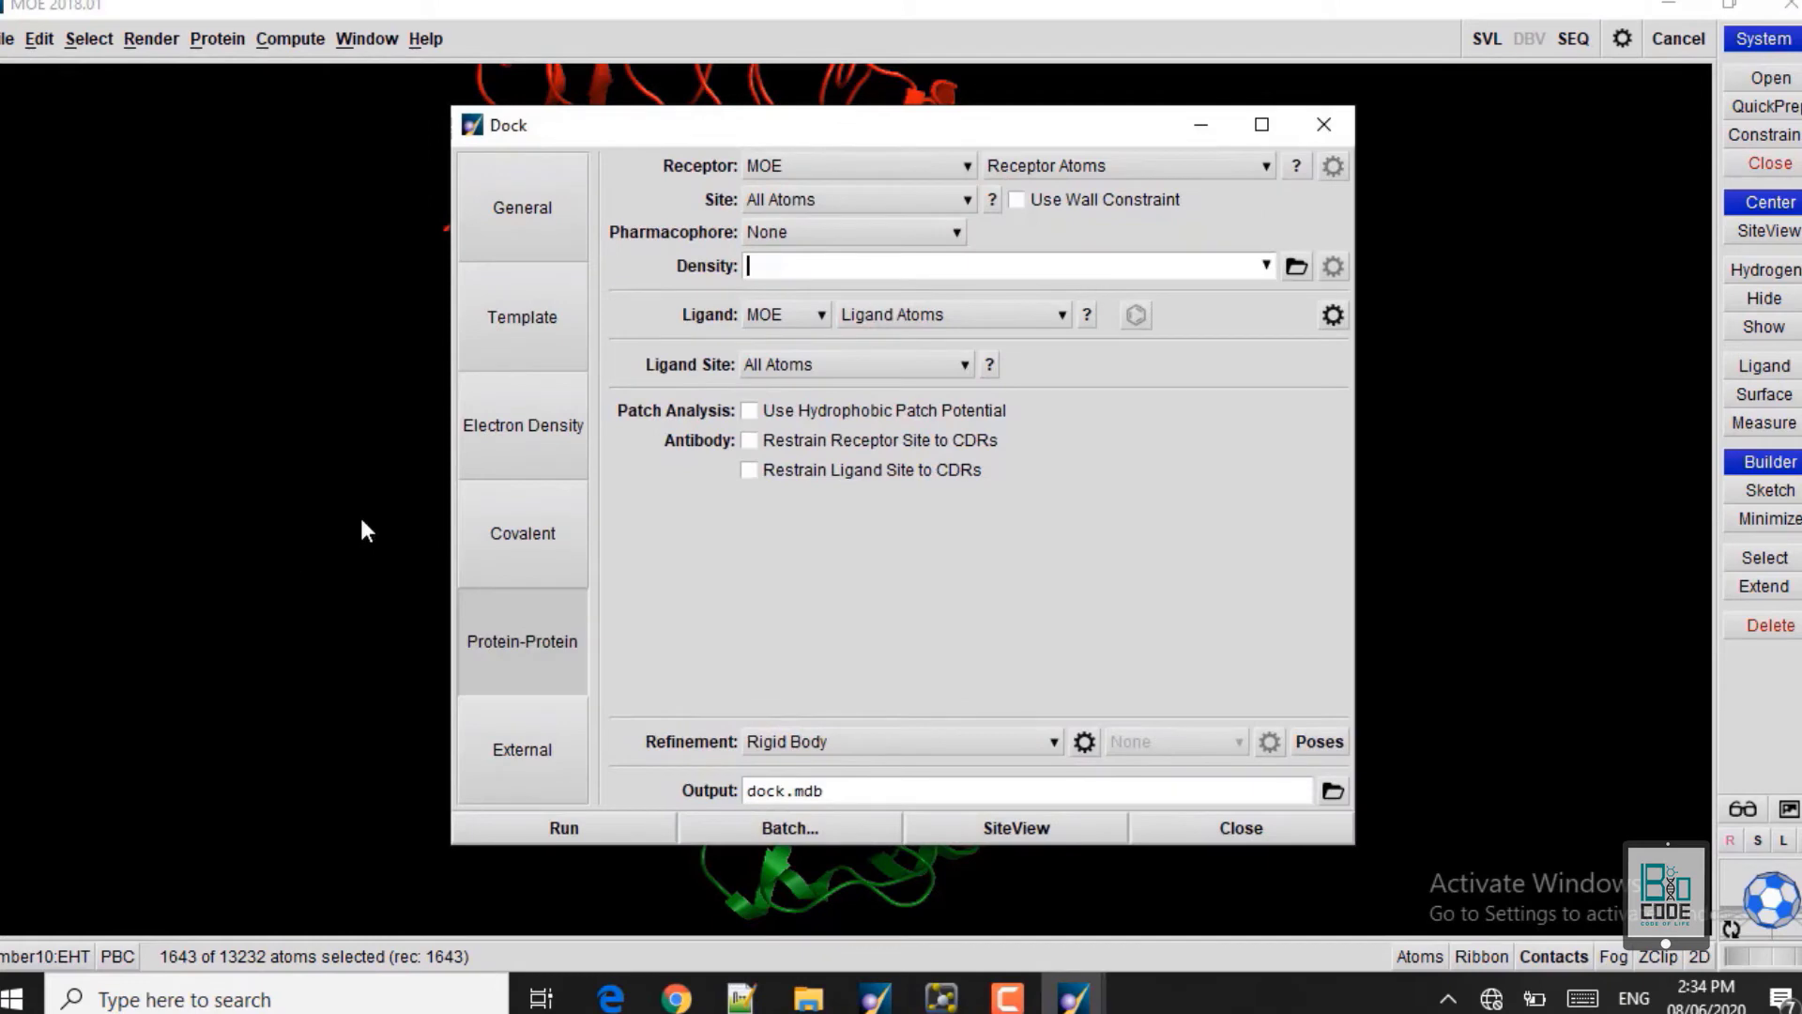
- Set receptor Receptor_TLR, site Selected Residues, ligand Ligand_Protein_Vaccine, and browse for the output database
click(1042, 169)
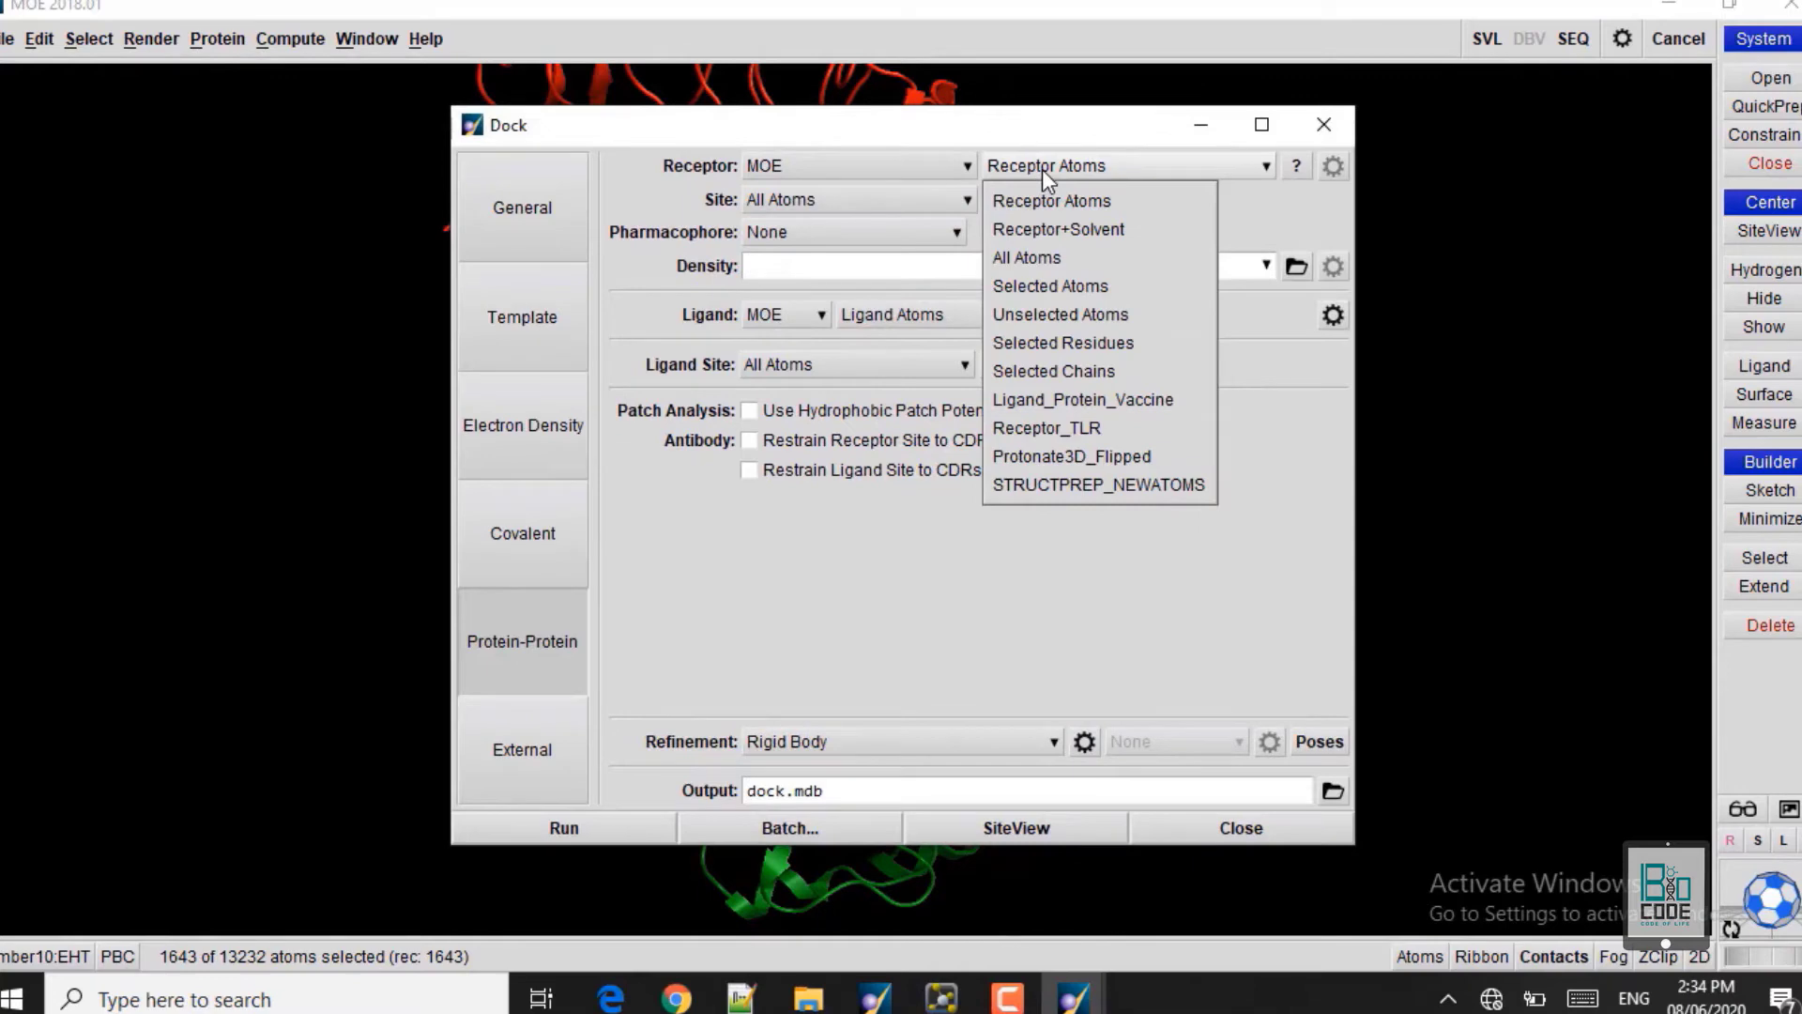
click(1048, 430)
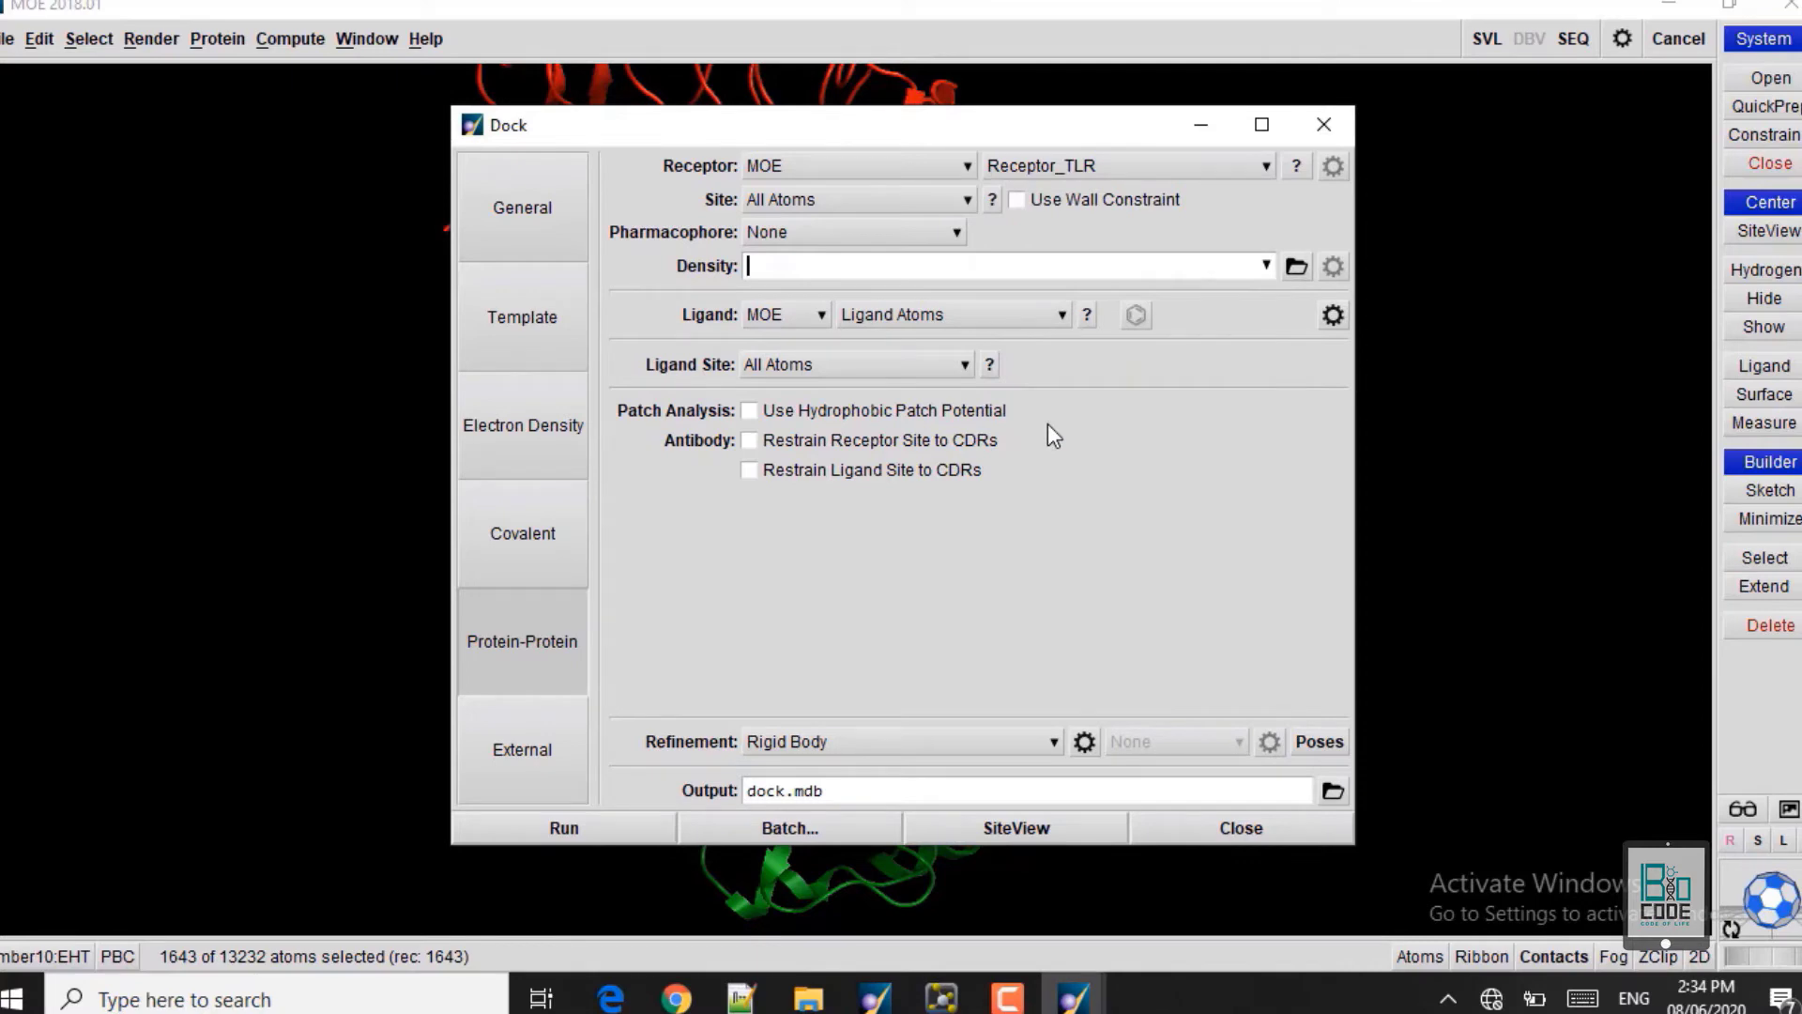
click(864, 193)
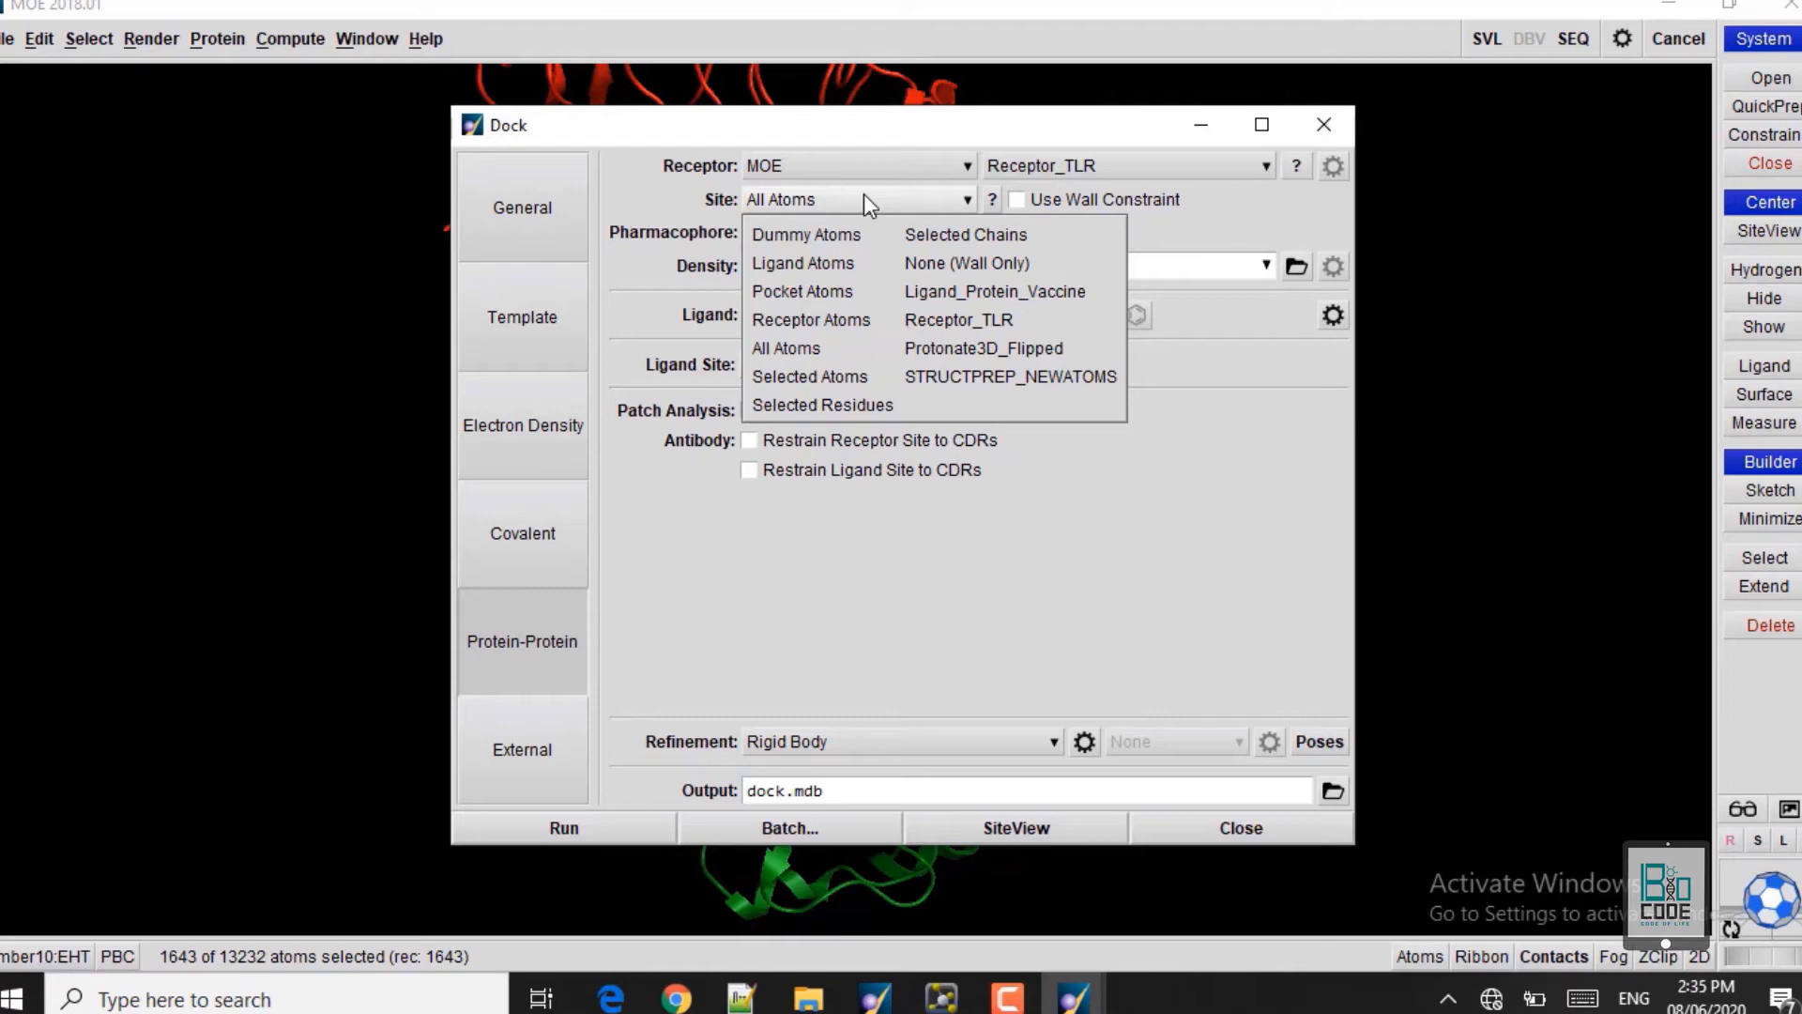
click(803, 413)
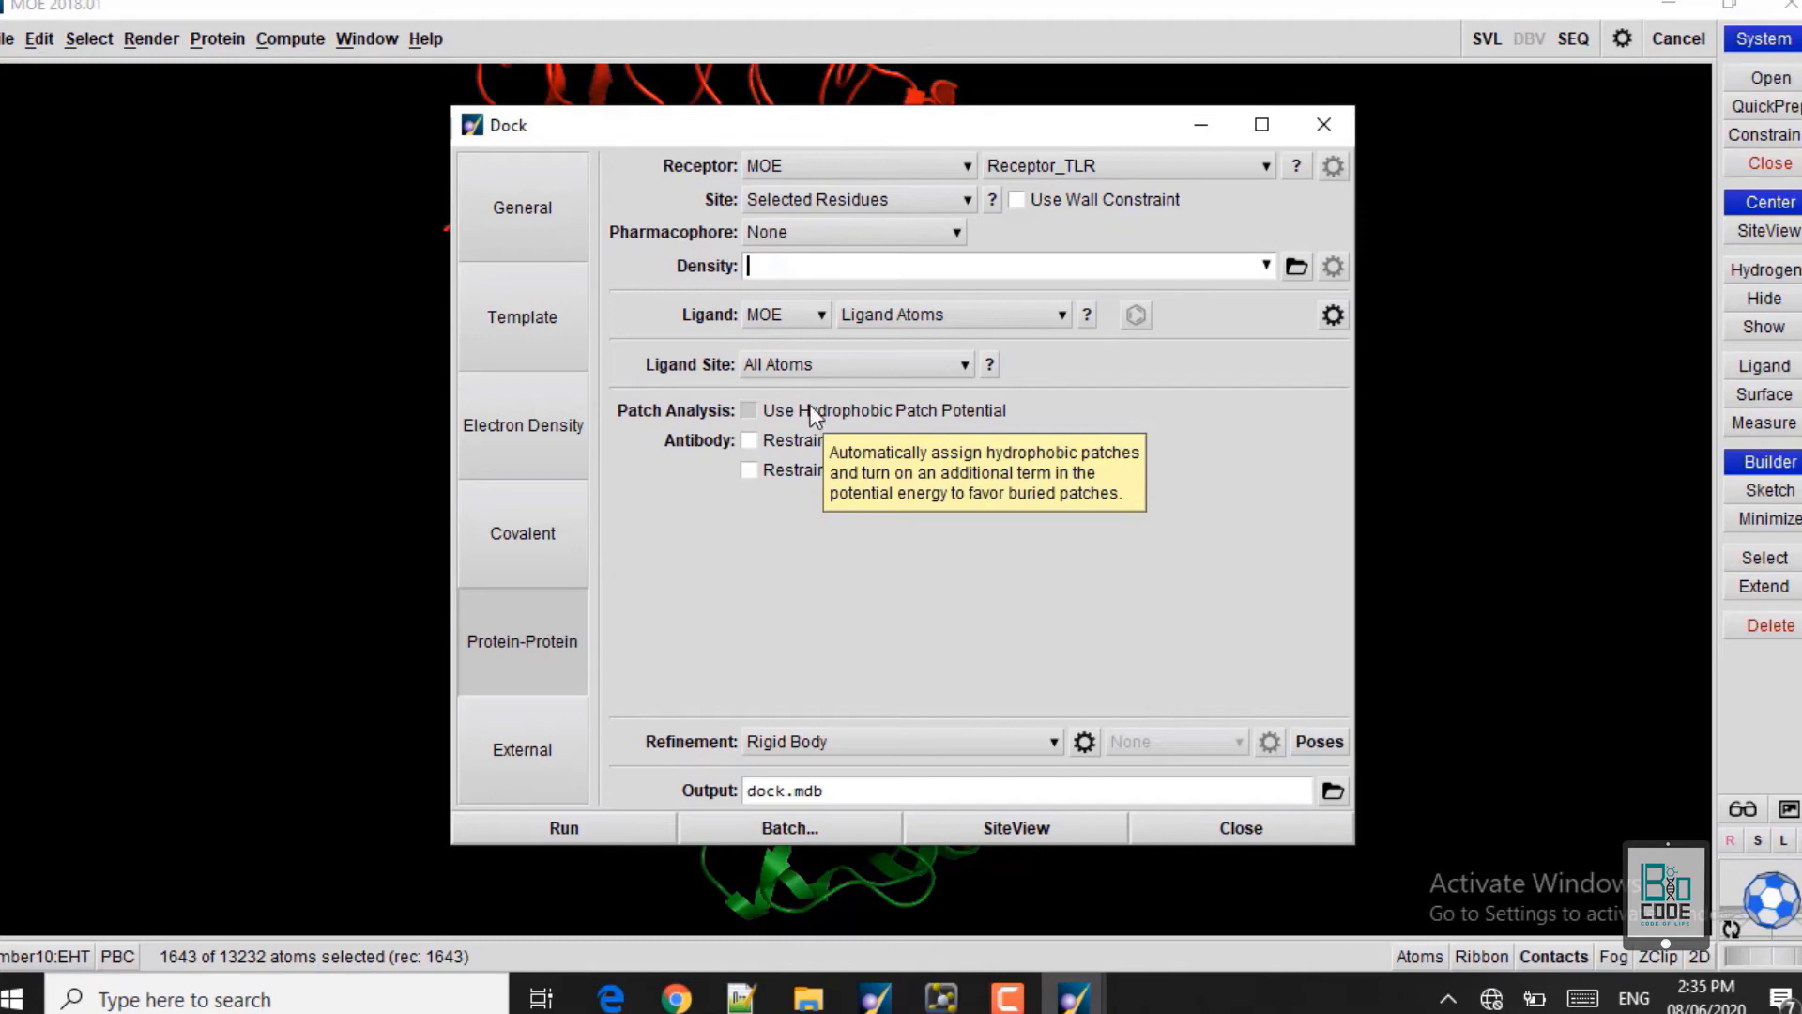
click(950, 317)
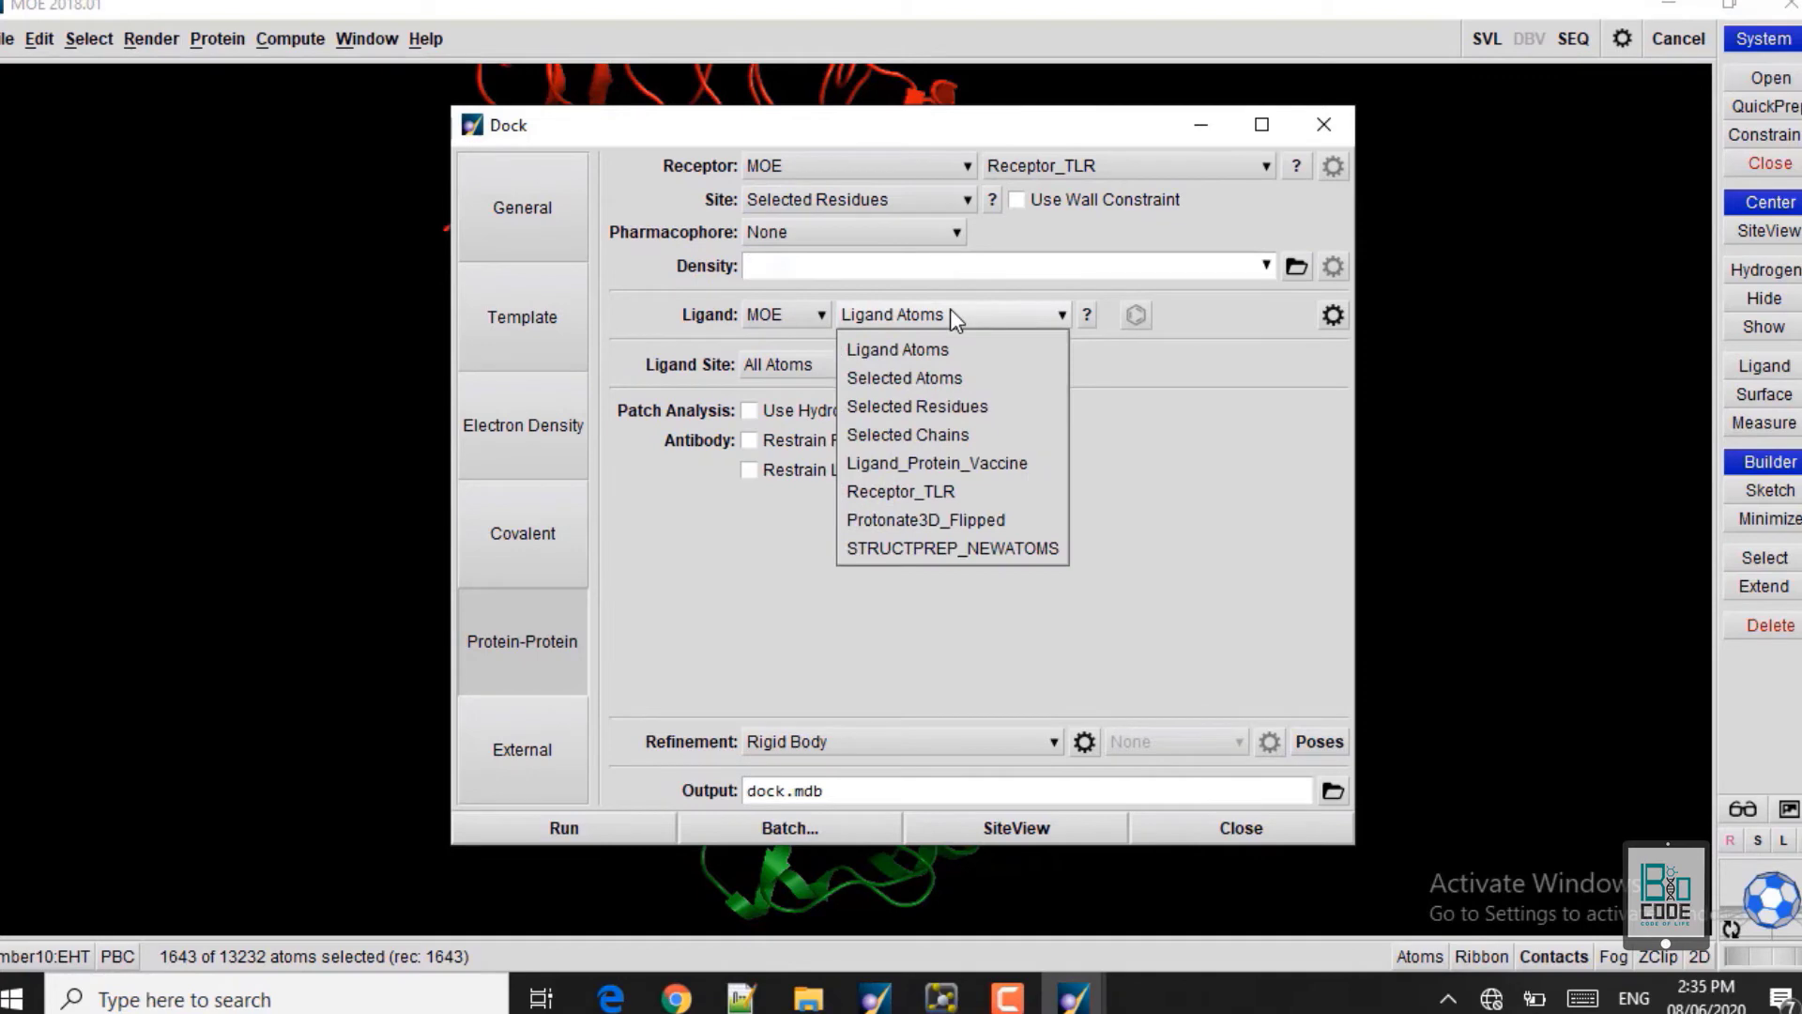
click(935, 470)
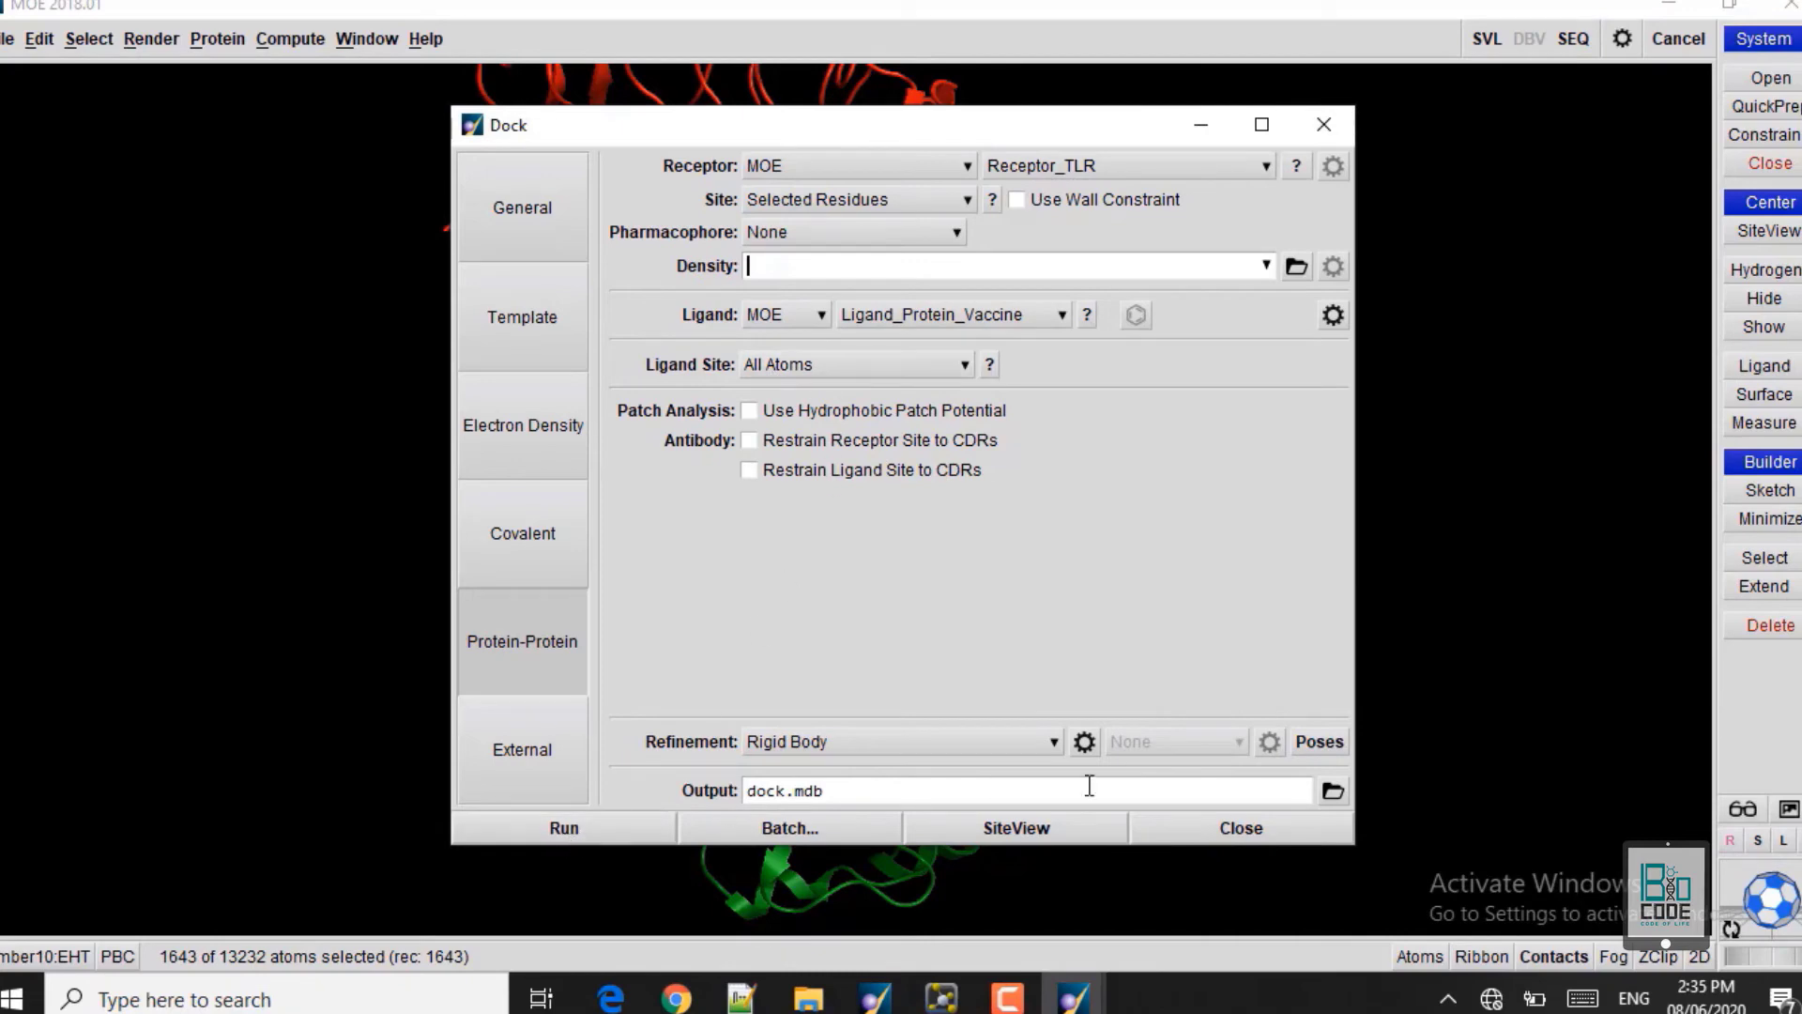
click(1332, 791)
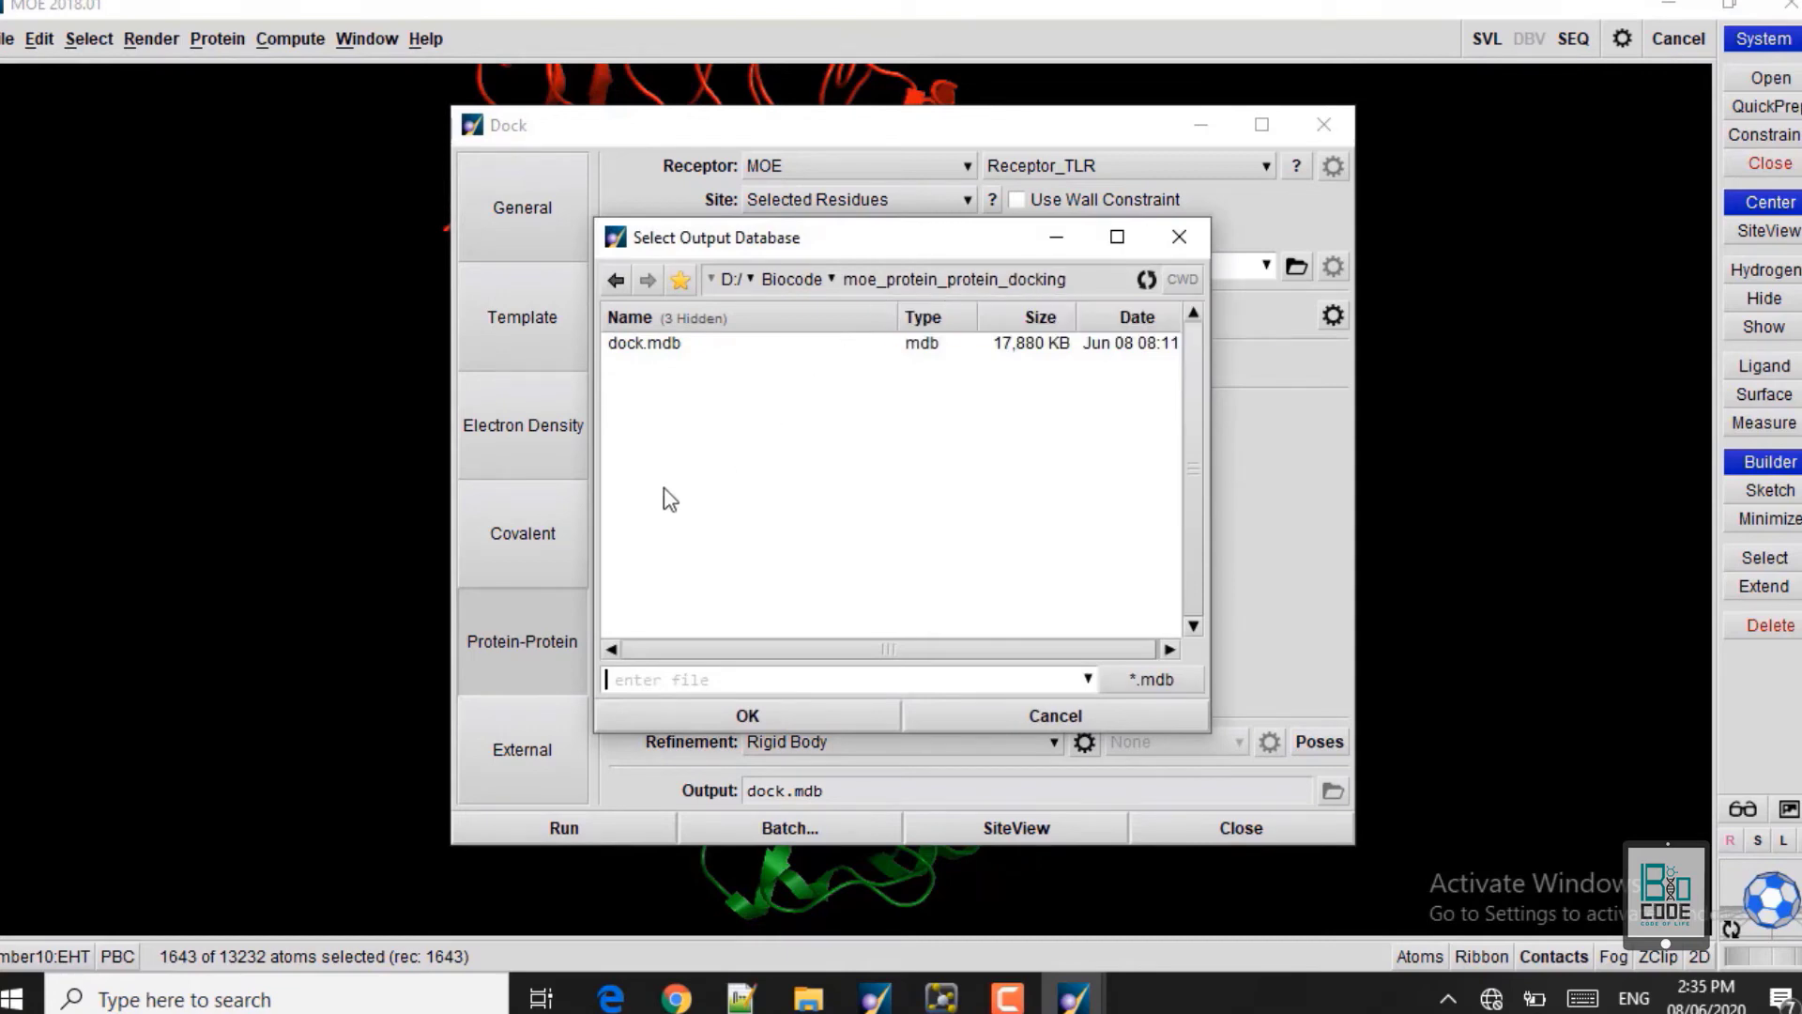
- Decline overwriting dock.mdb, rename the output to dock1.mdb, and run the docking
click(973, 717)
click(564, 827)
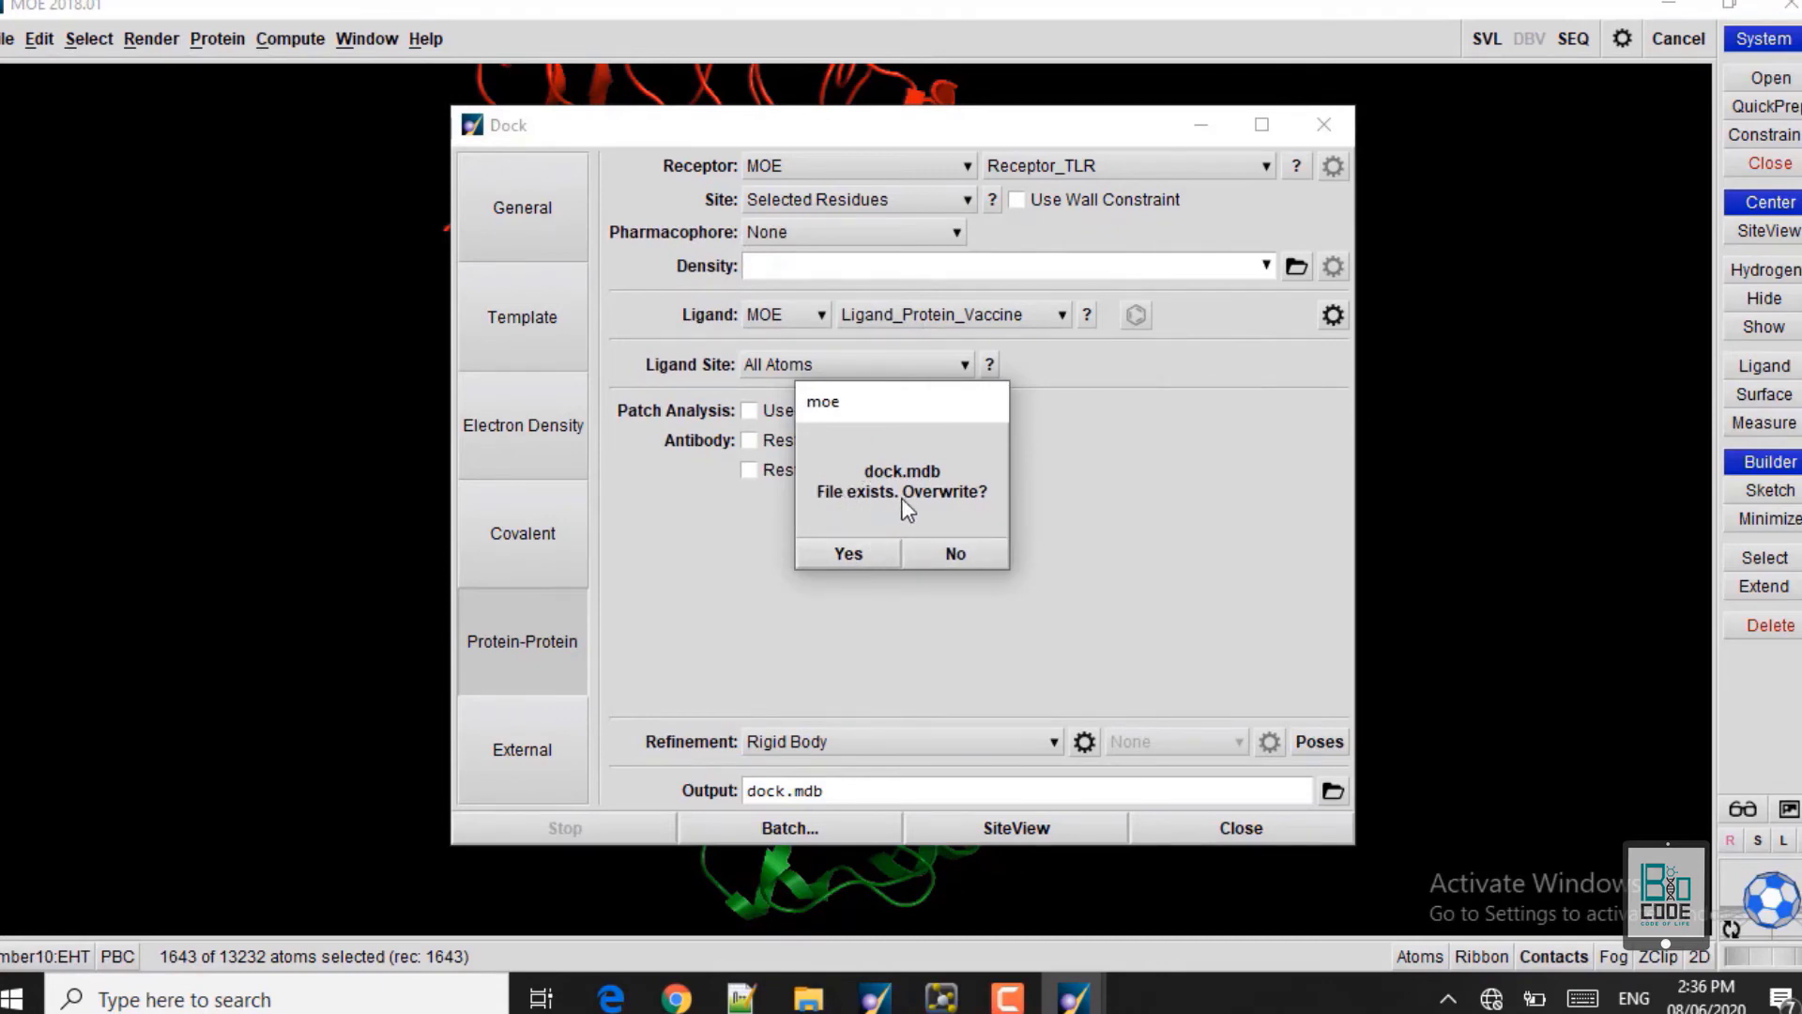
click(980, 547)
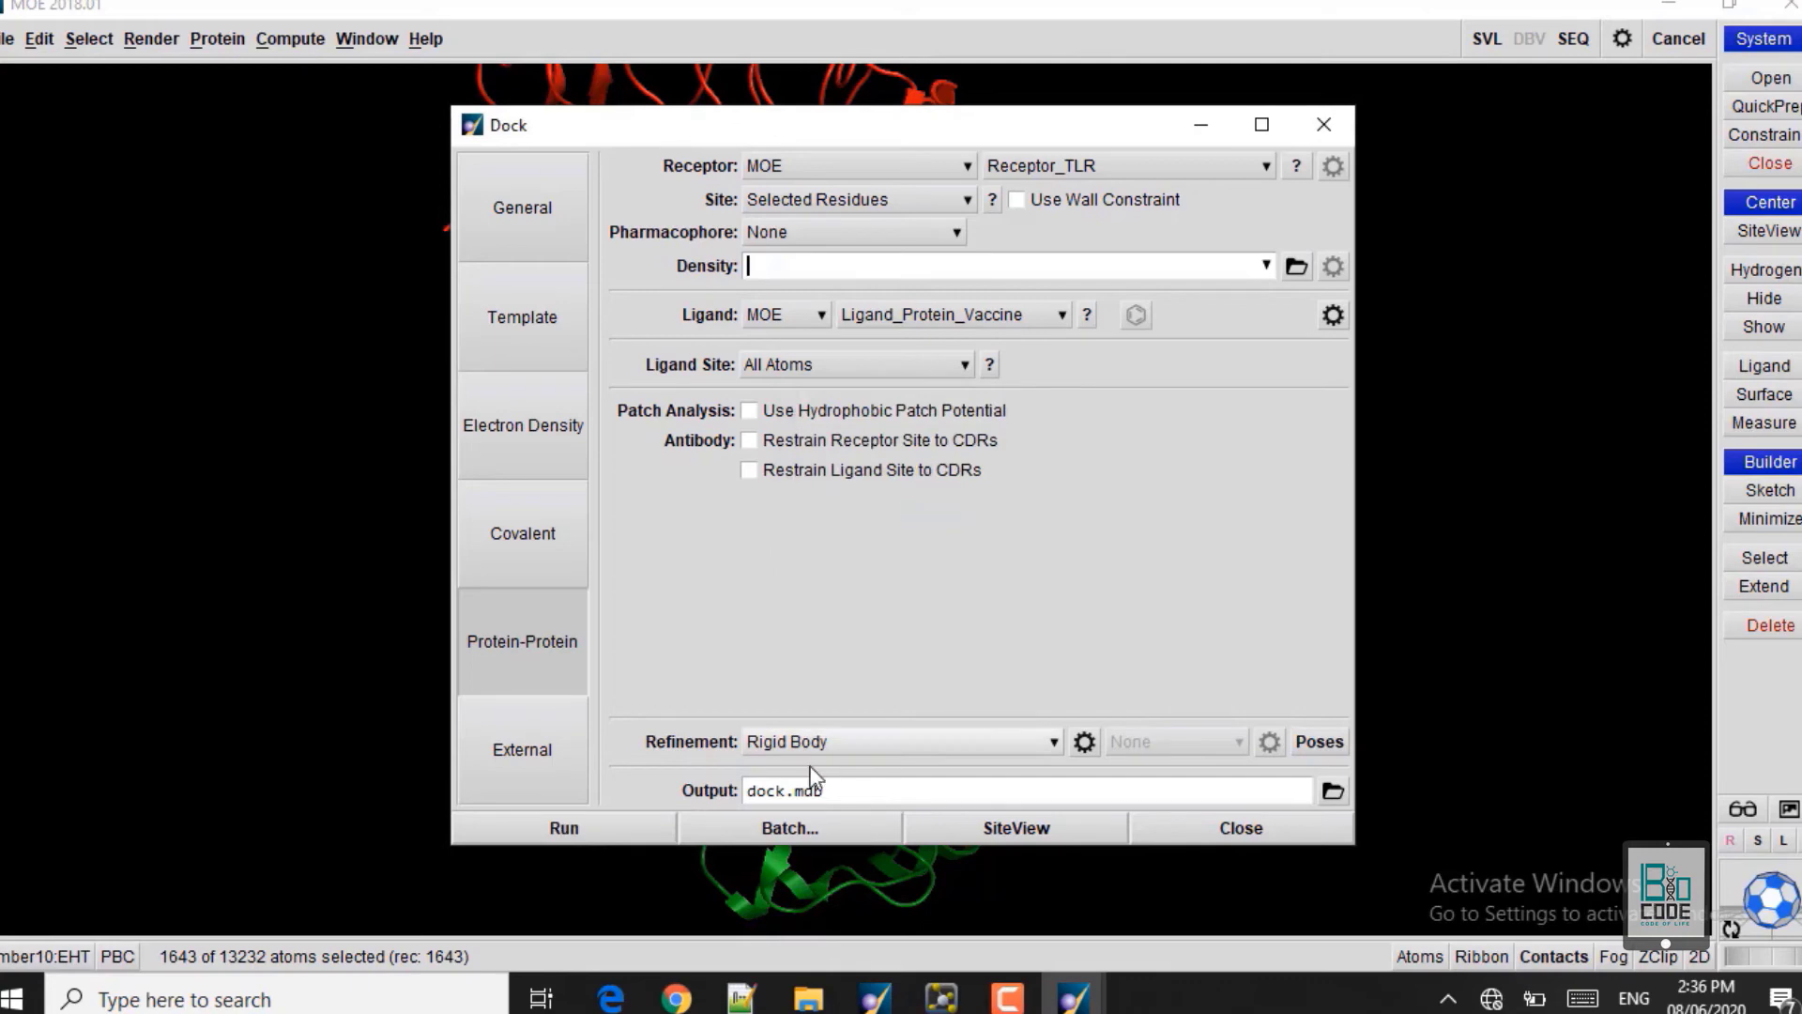
click(788, 791)
text(1)
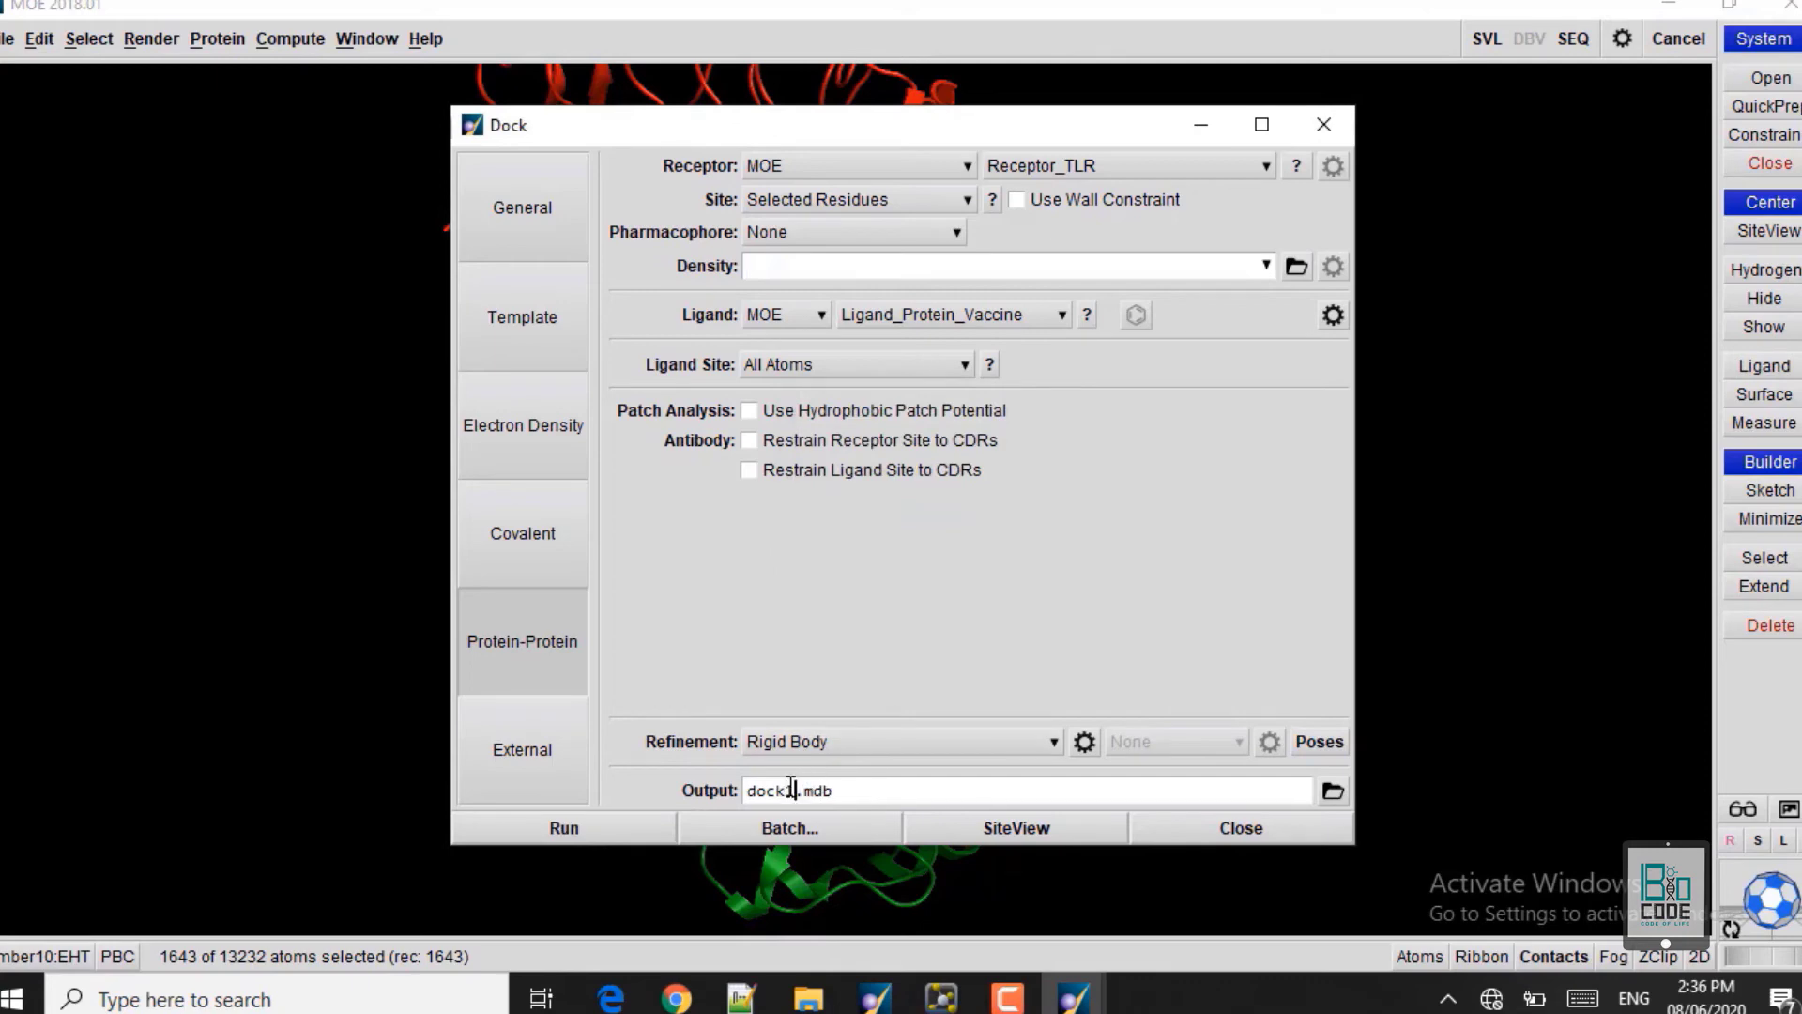
click(516, 833)
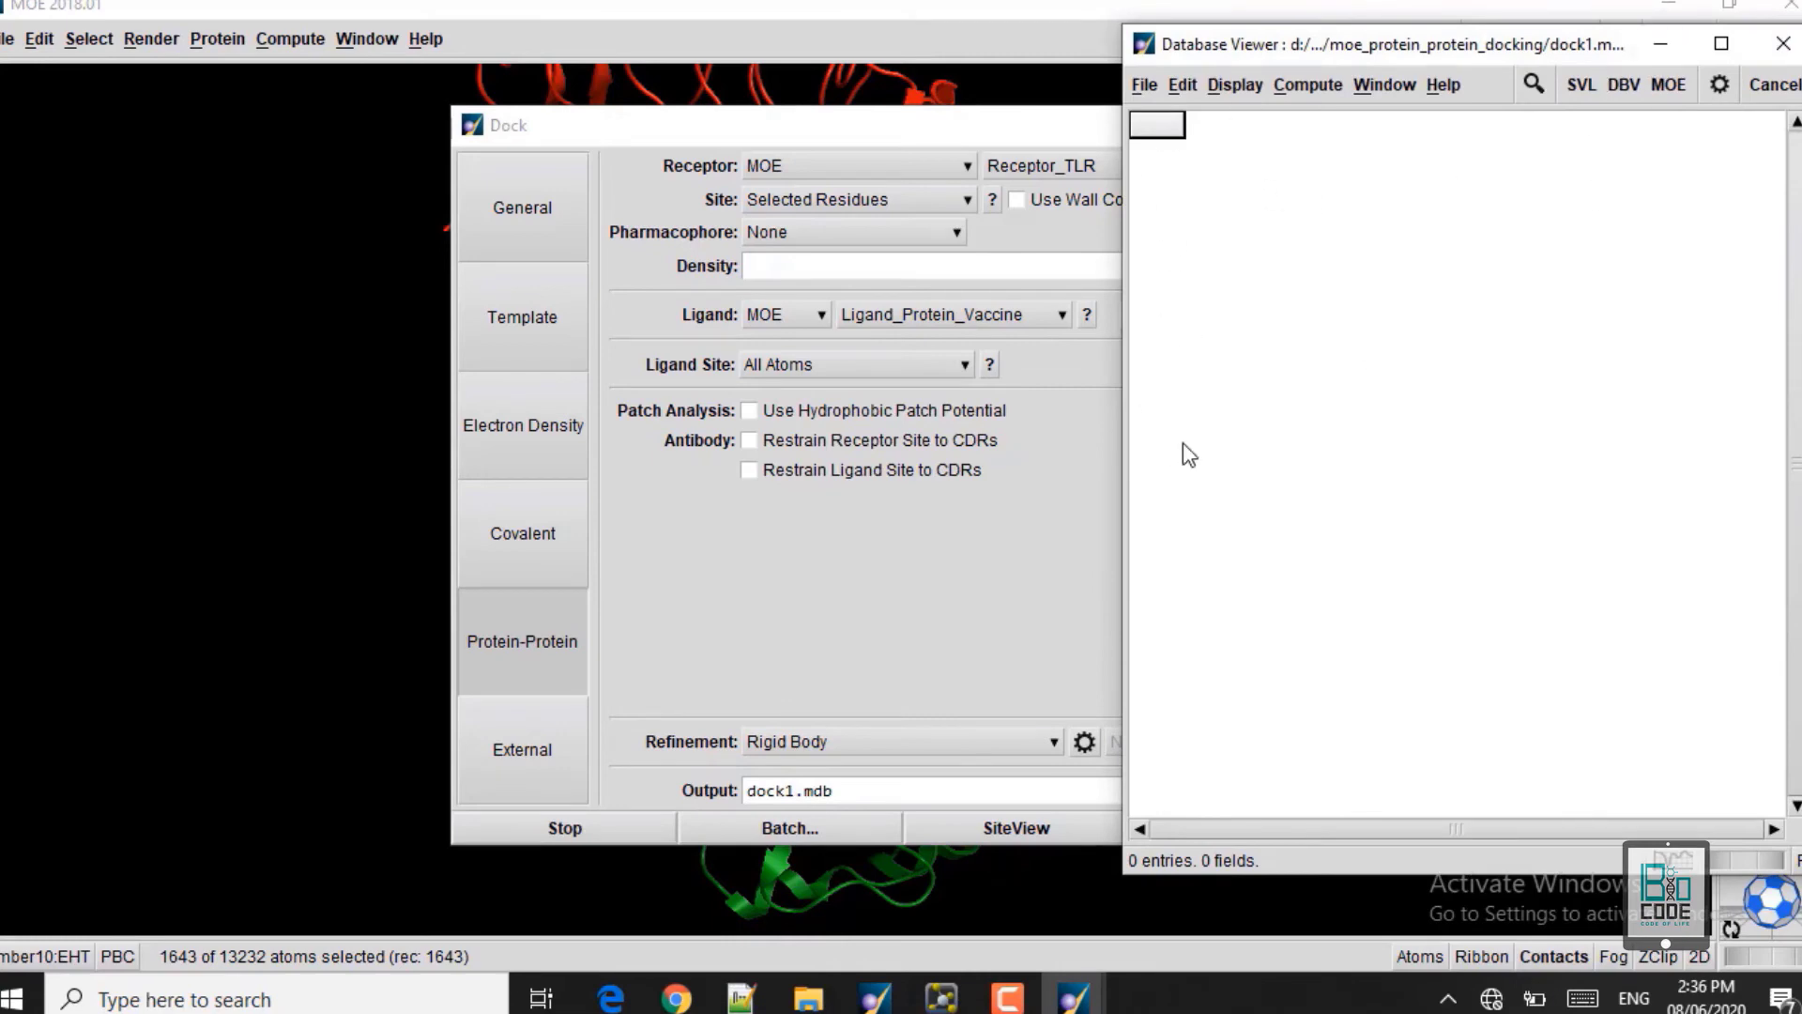
- Close the Dock panel and minimize the empty dock1.mdb Database Viewer
click(616, 143)
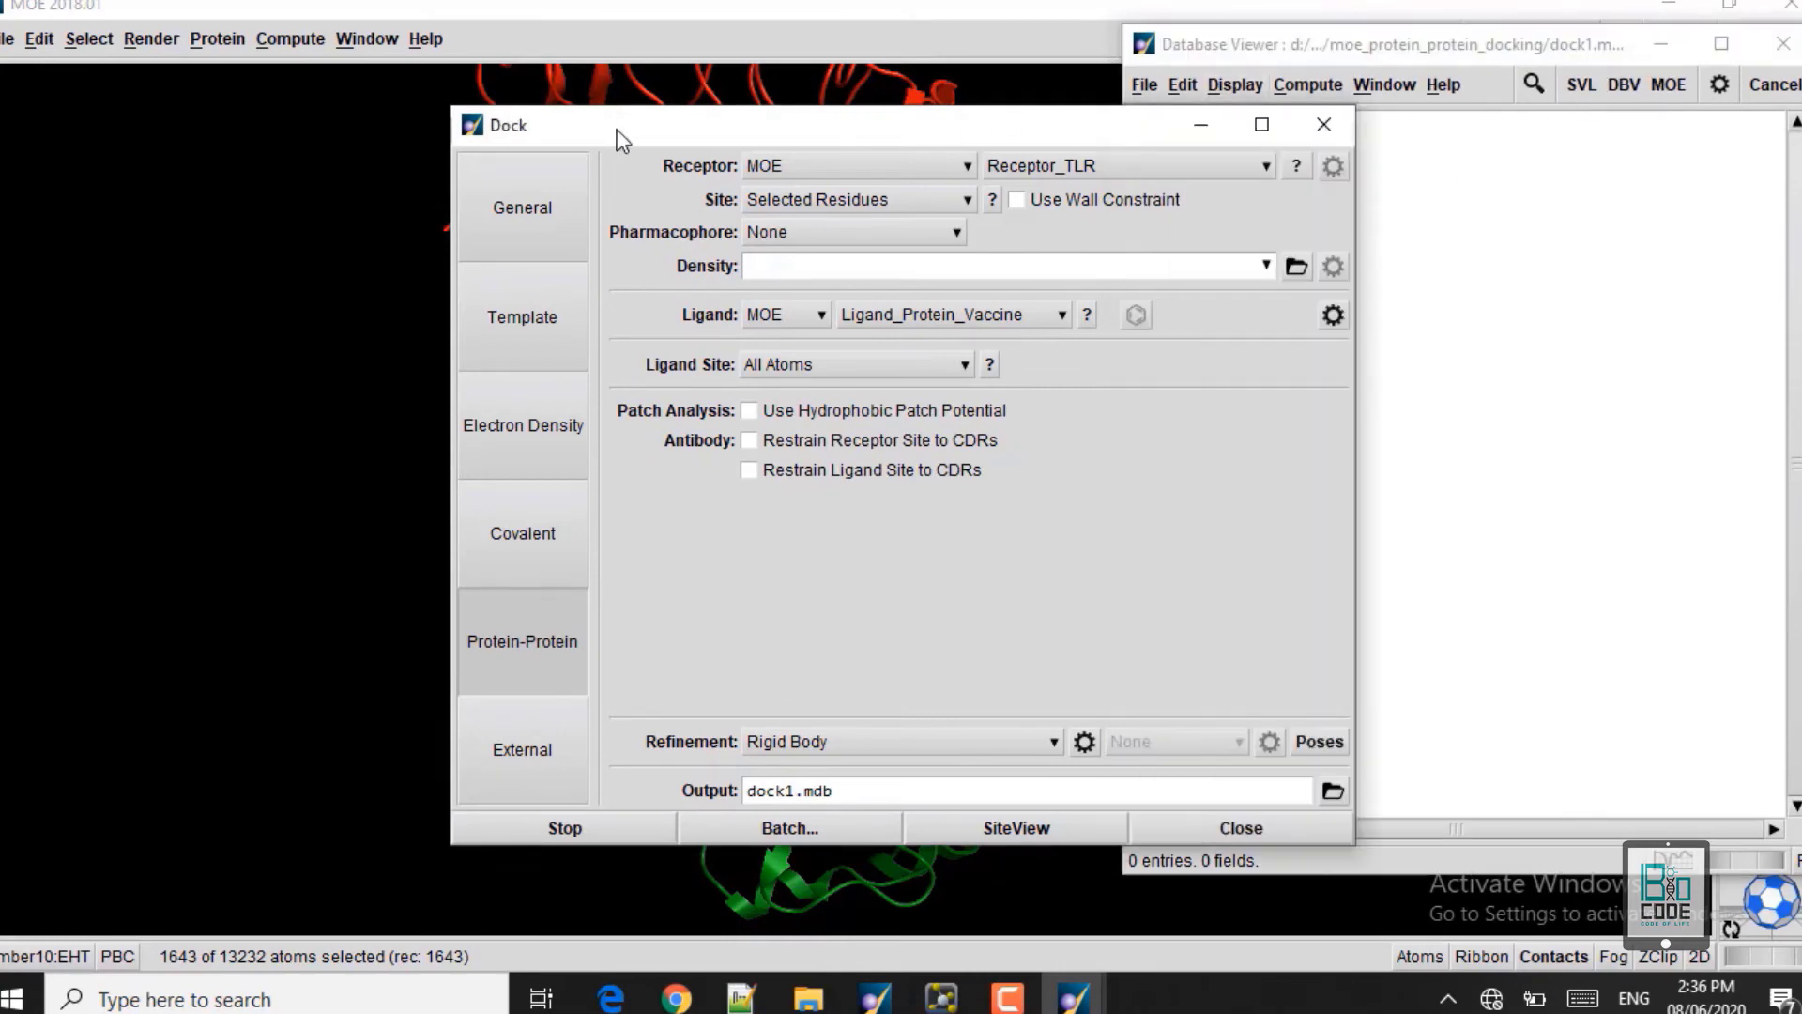
click(1325, 124)
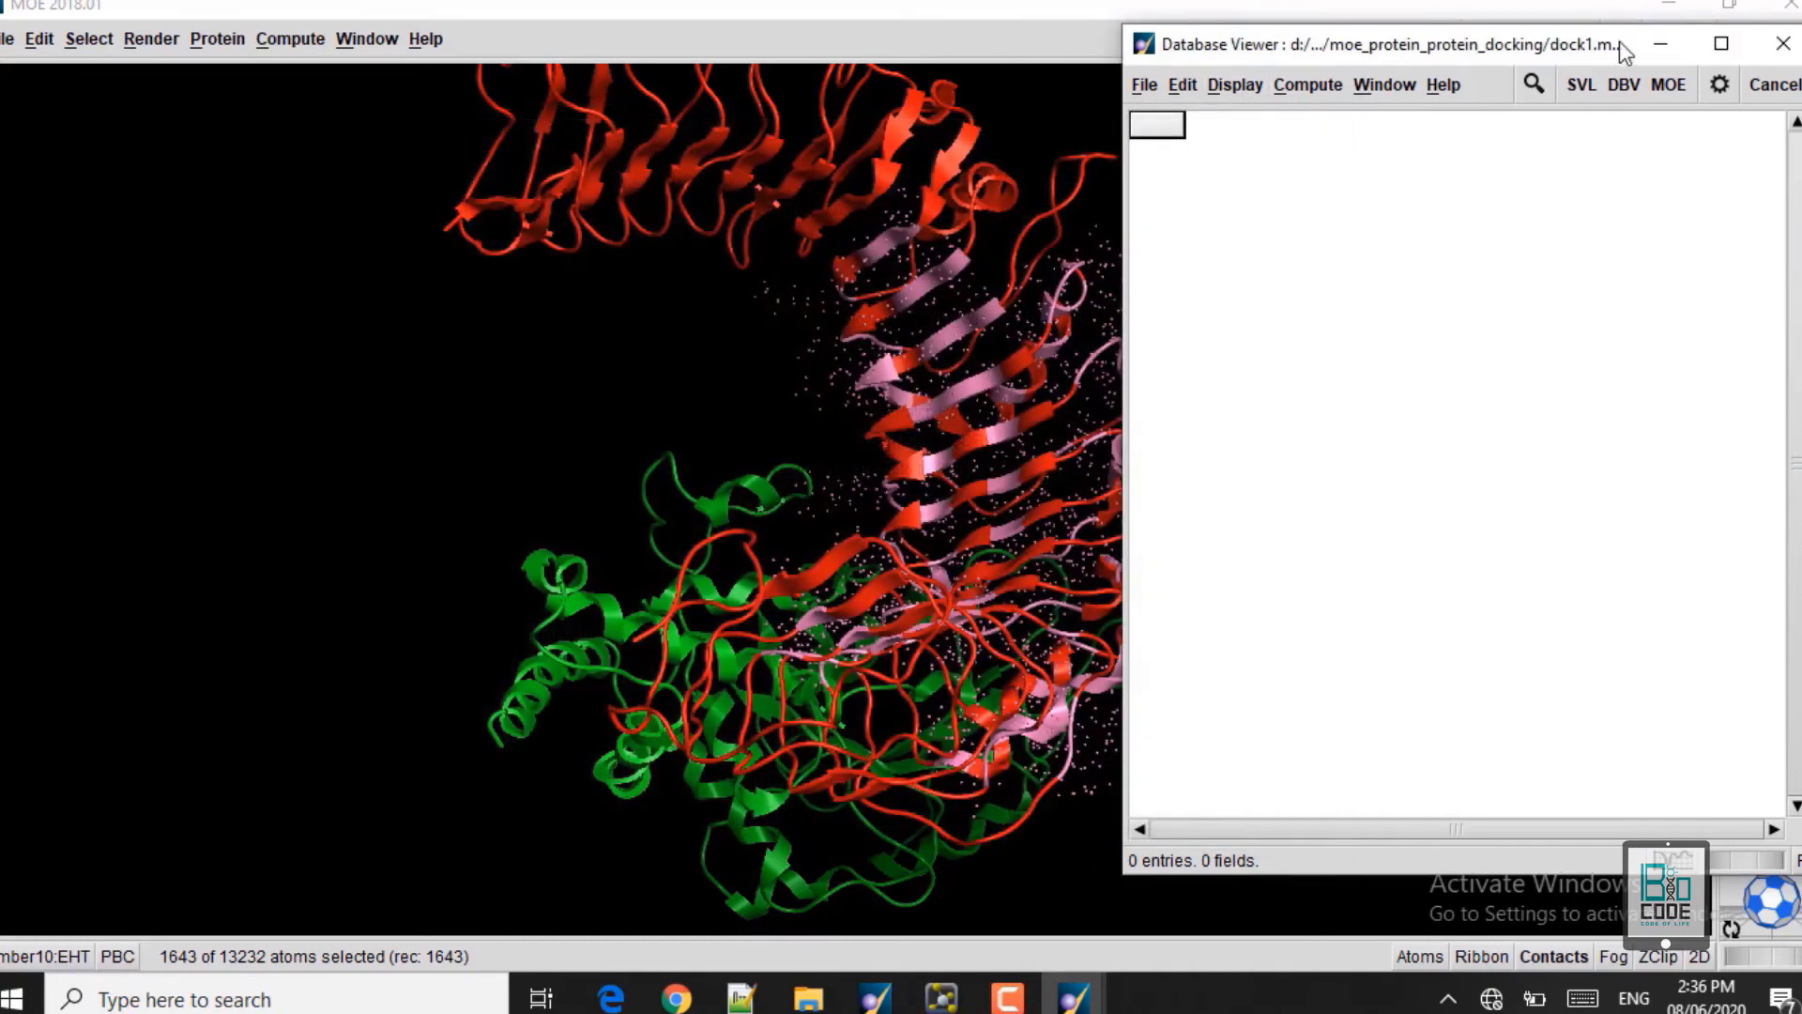
click(1718, 53)
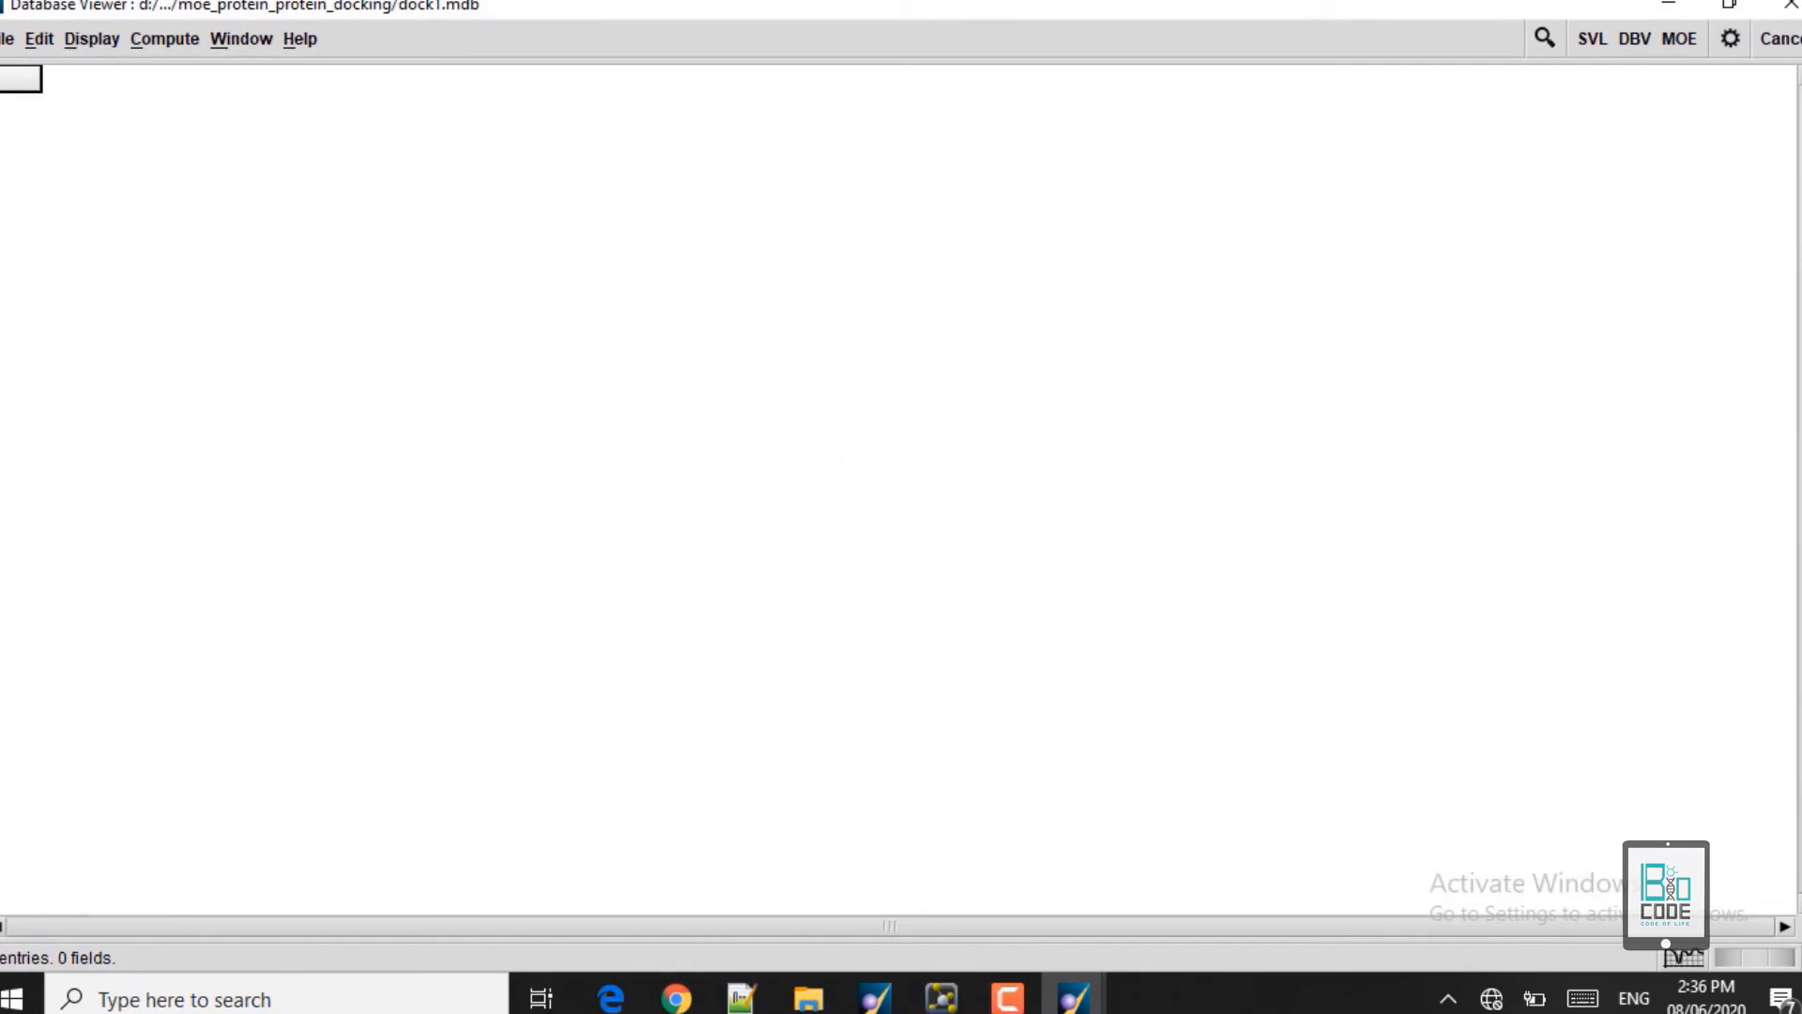
click(1664, 6)
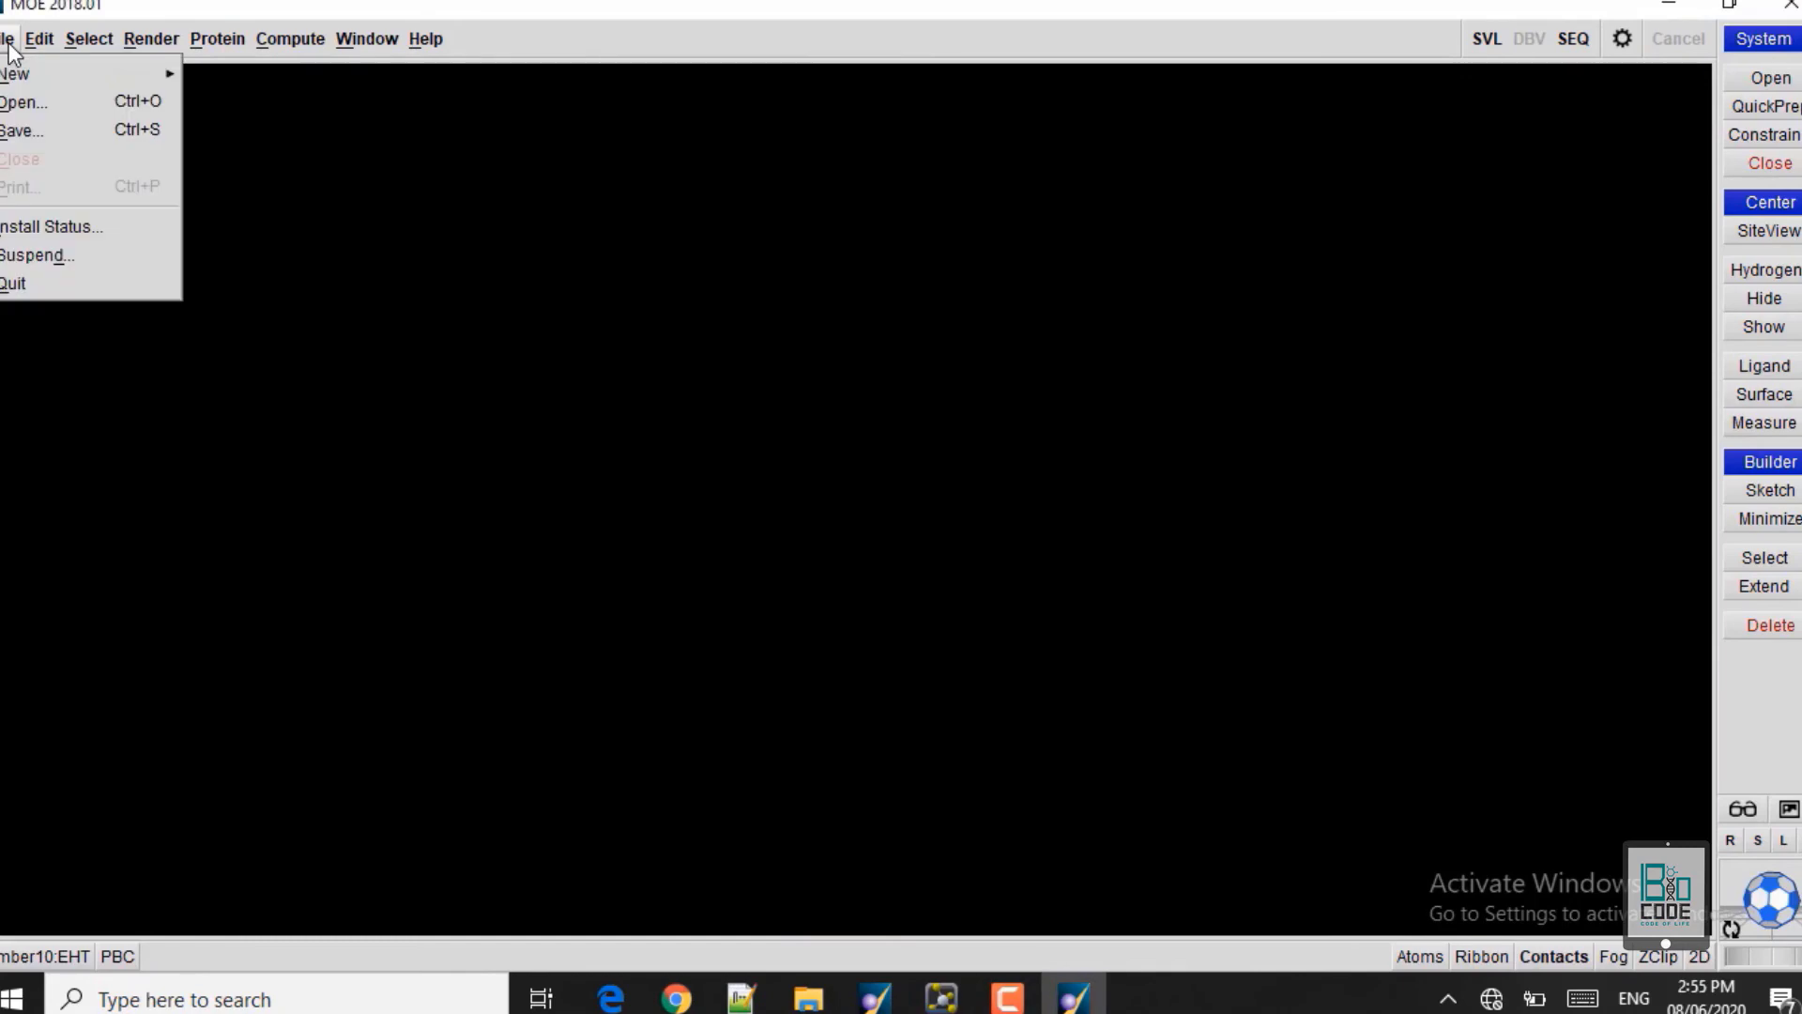
- Open the earlier dock.mdb results in the Database Viewer, maximized, showing 100 poses
click(29, 104)
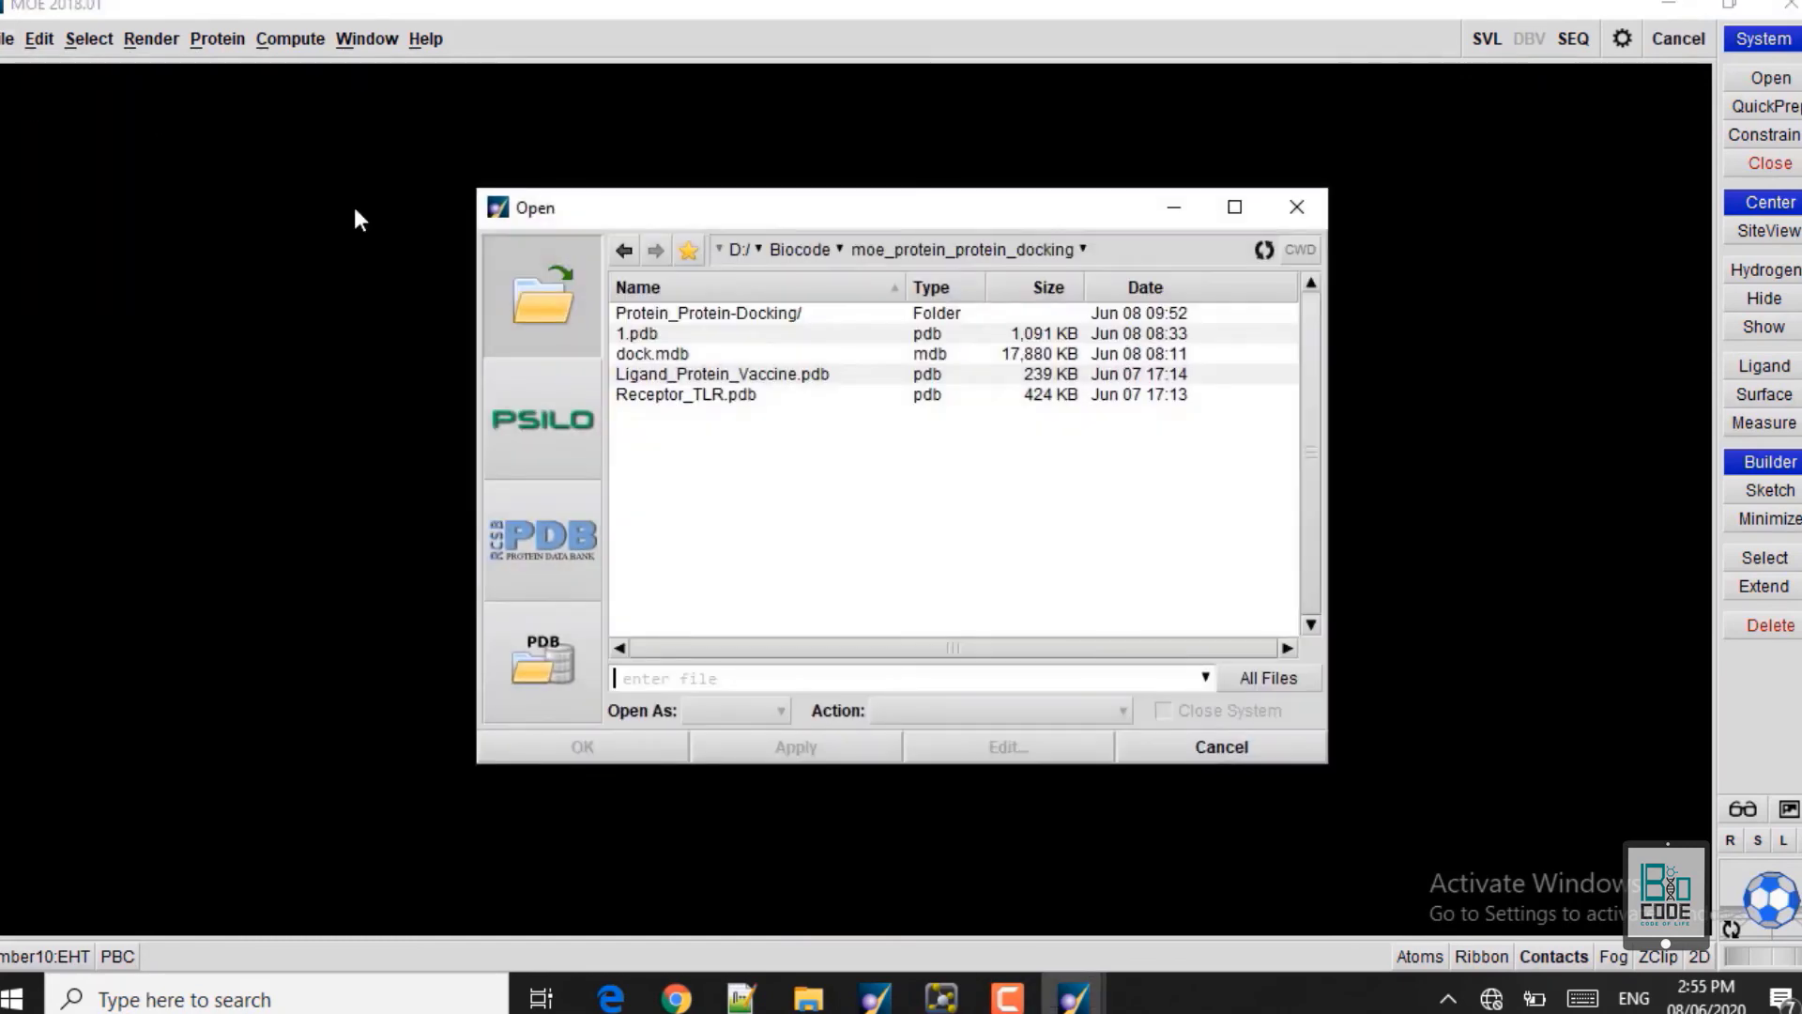
click(647, 354)
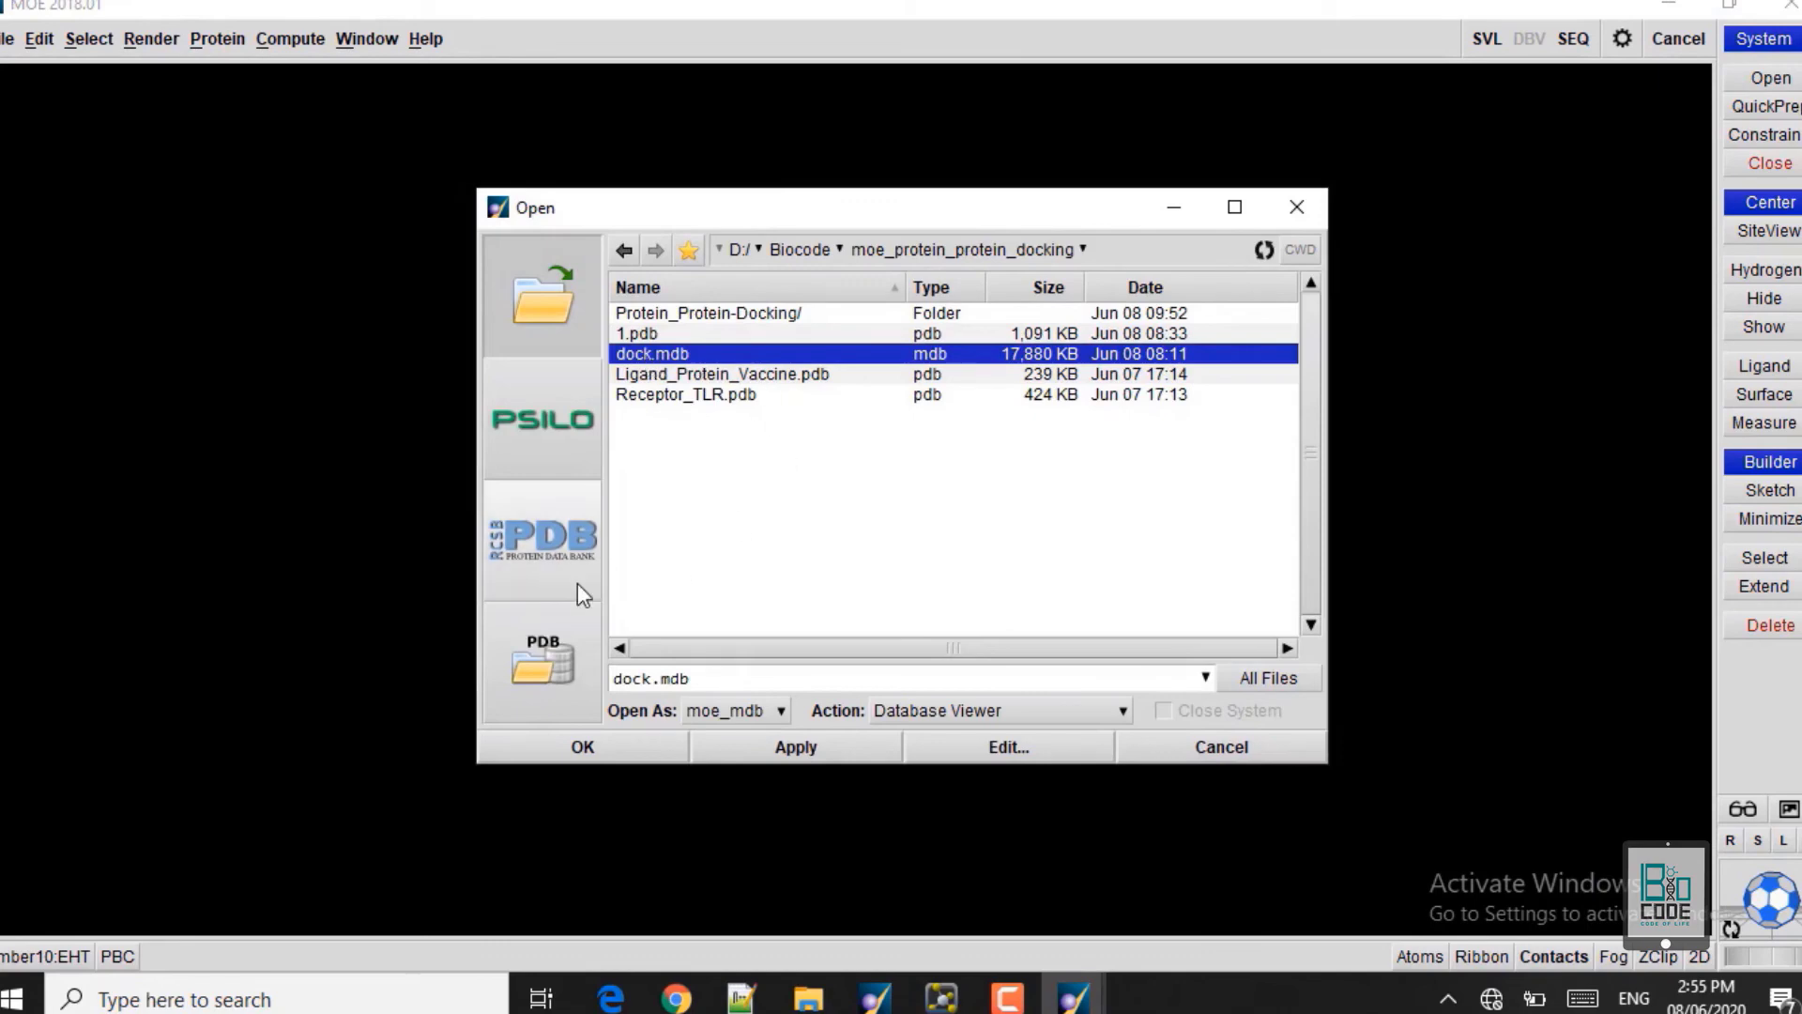
click(550, 743)
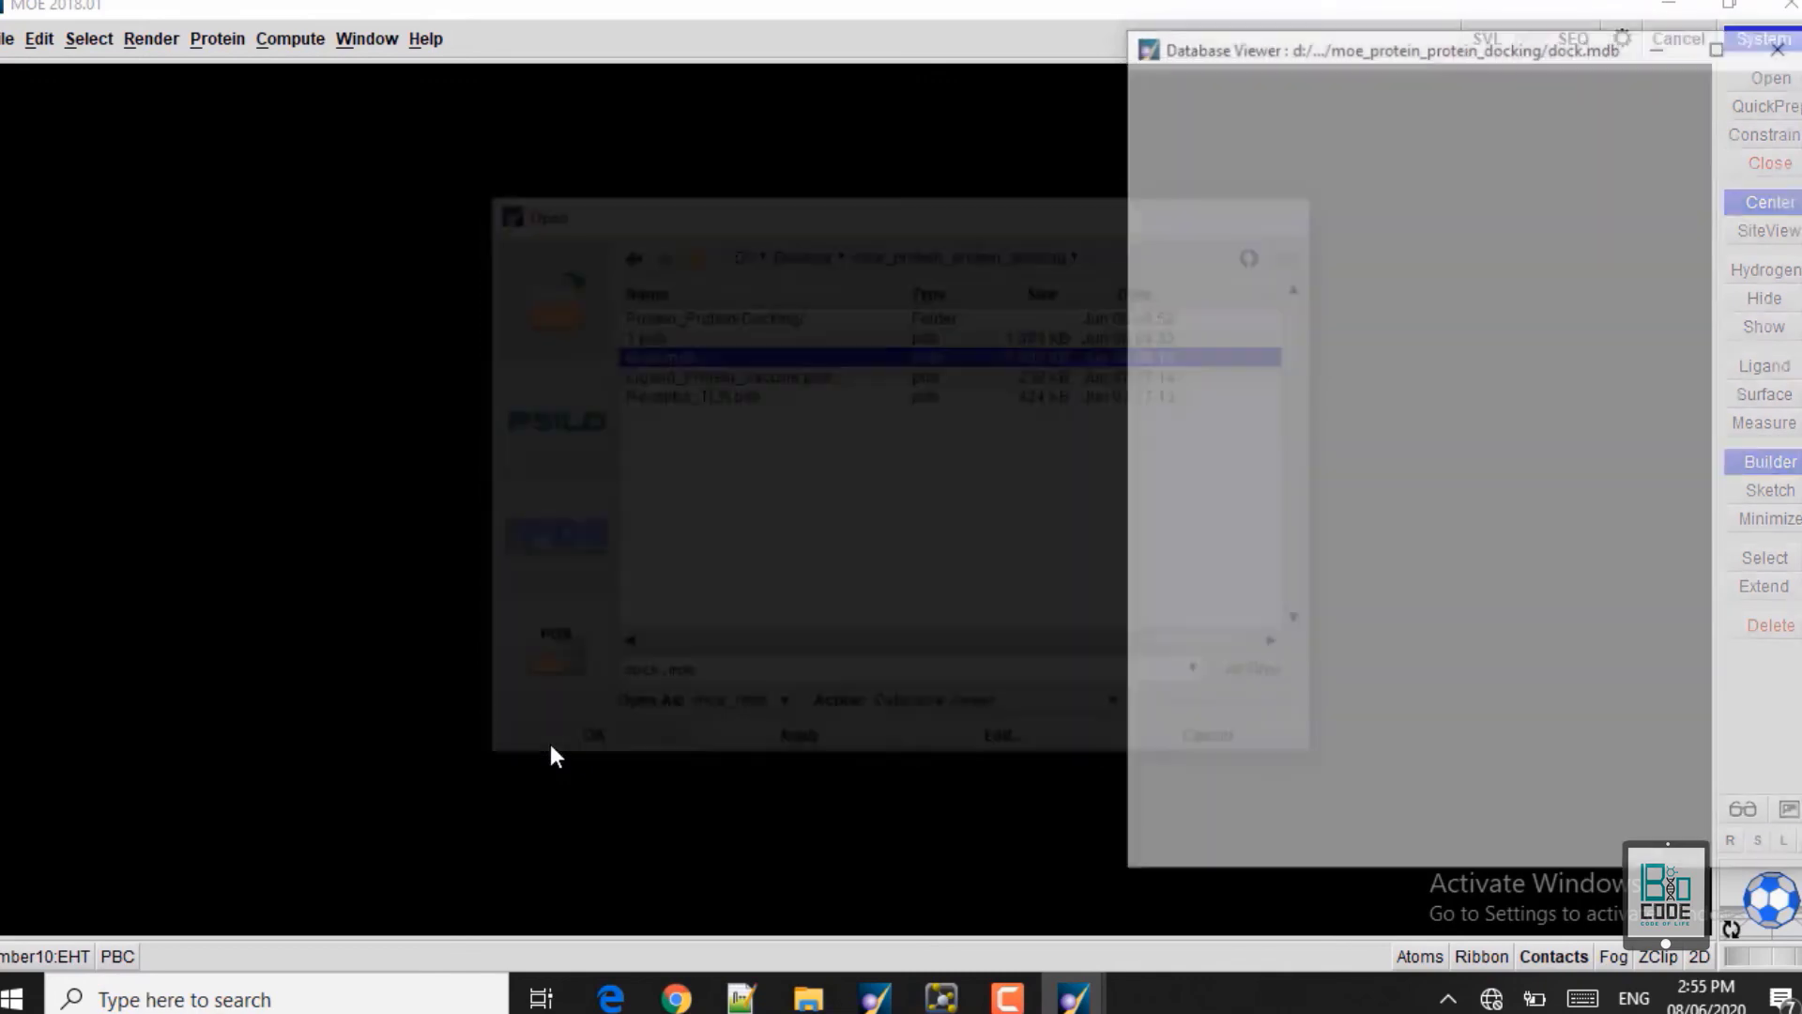
click(1723, 45)
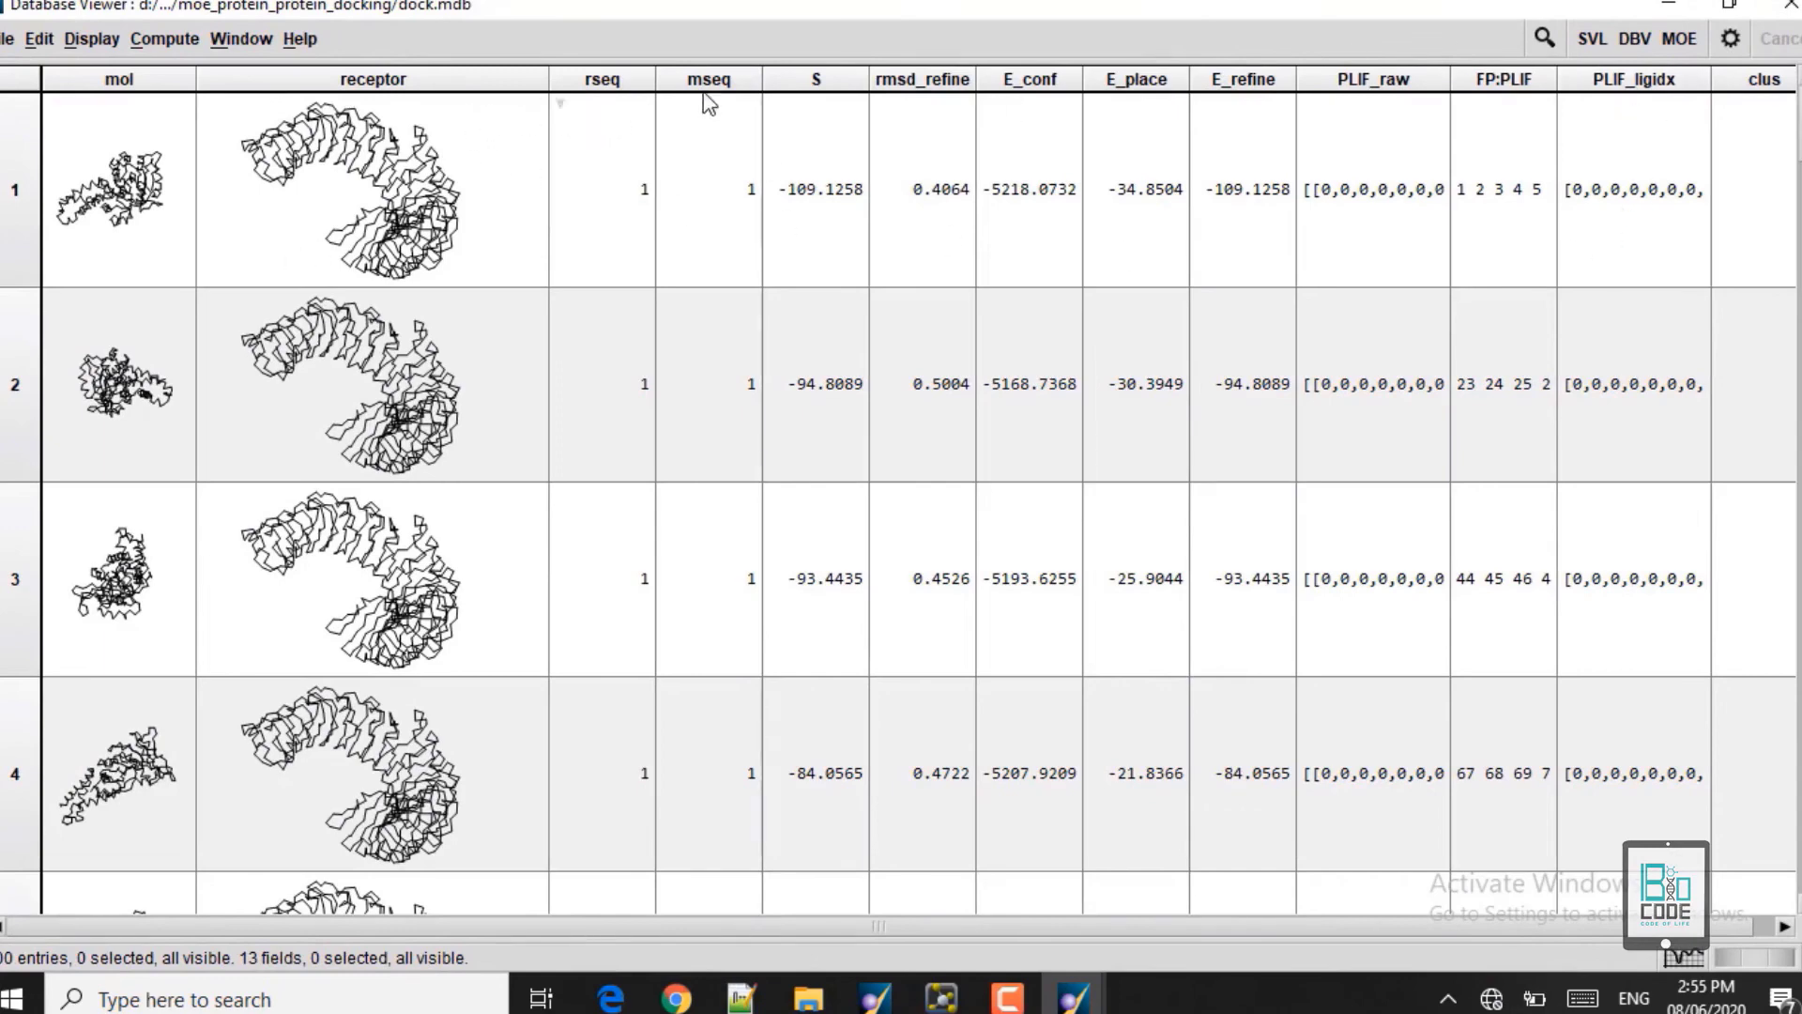
- Review S and rmsd_refine across all 100 poses, then select entry 1 scoring -109.1258
click(819, 86)
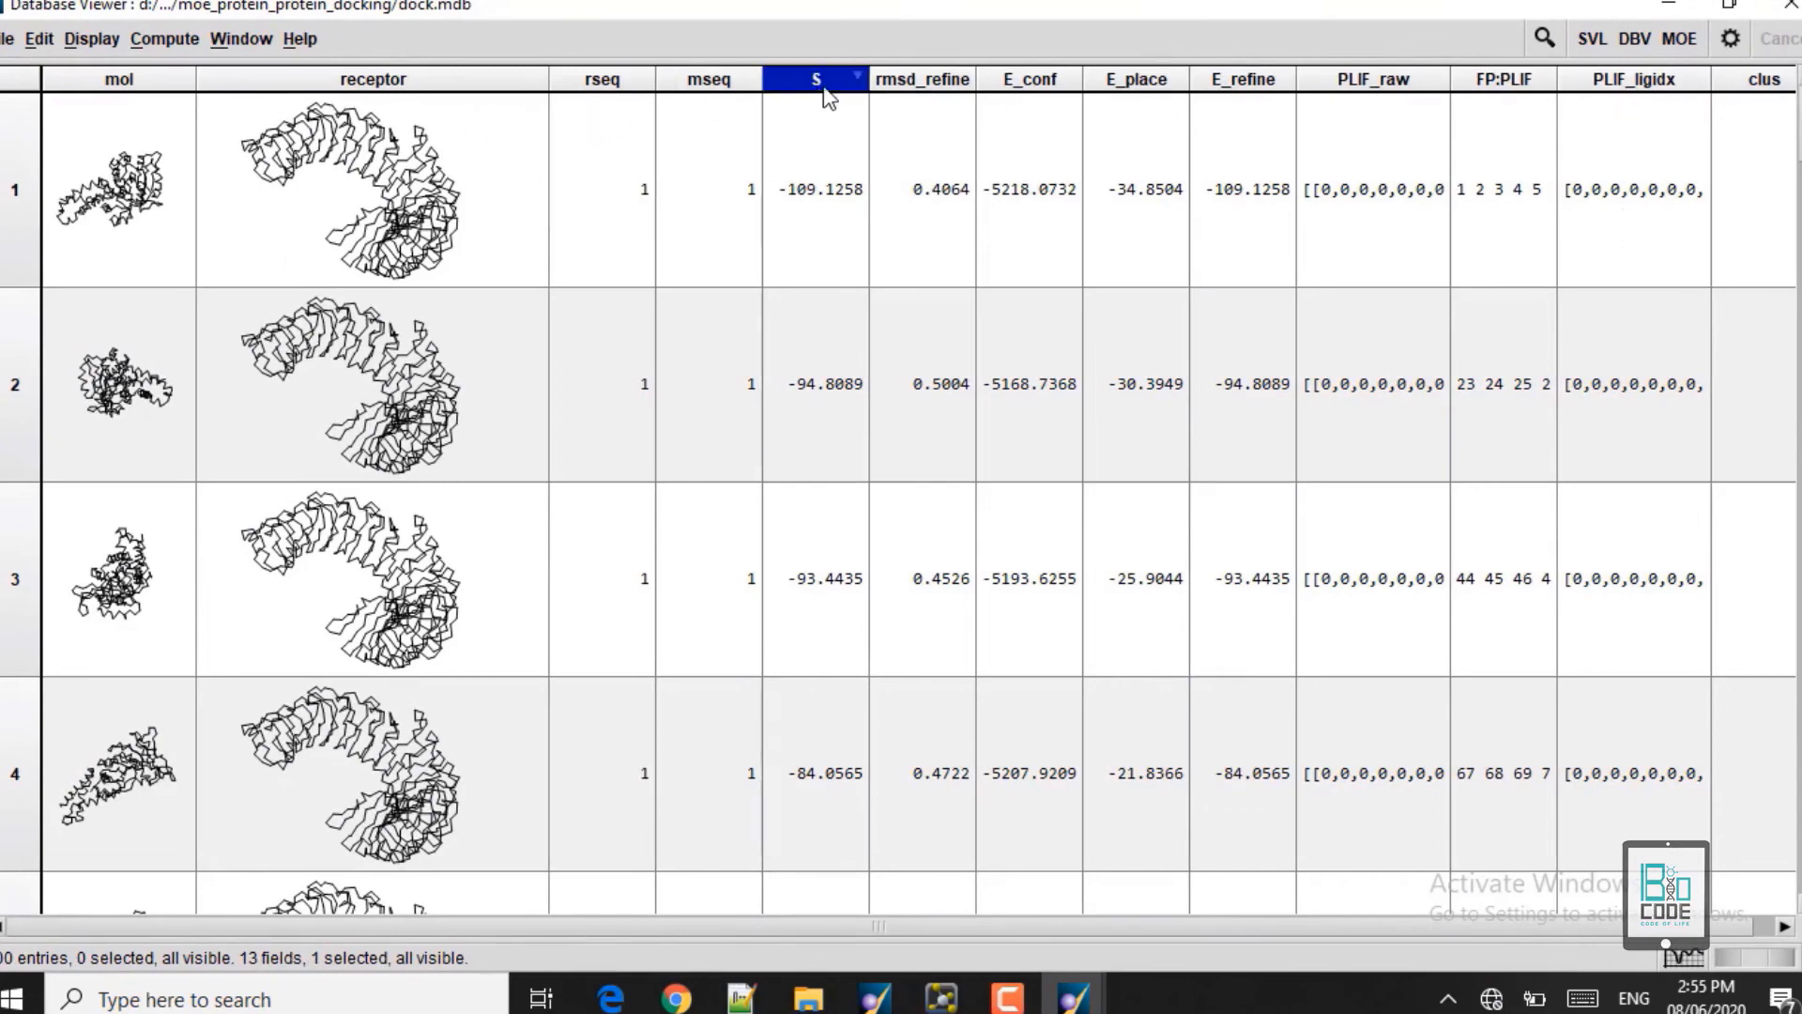
click(931, 87)
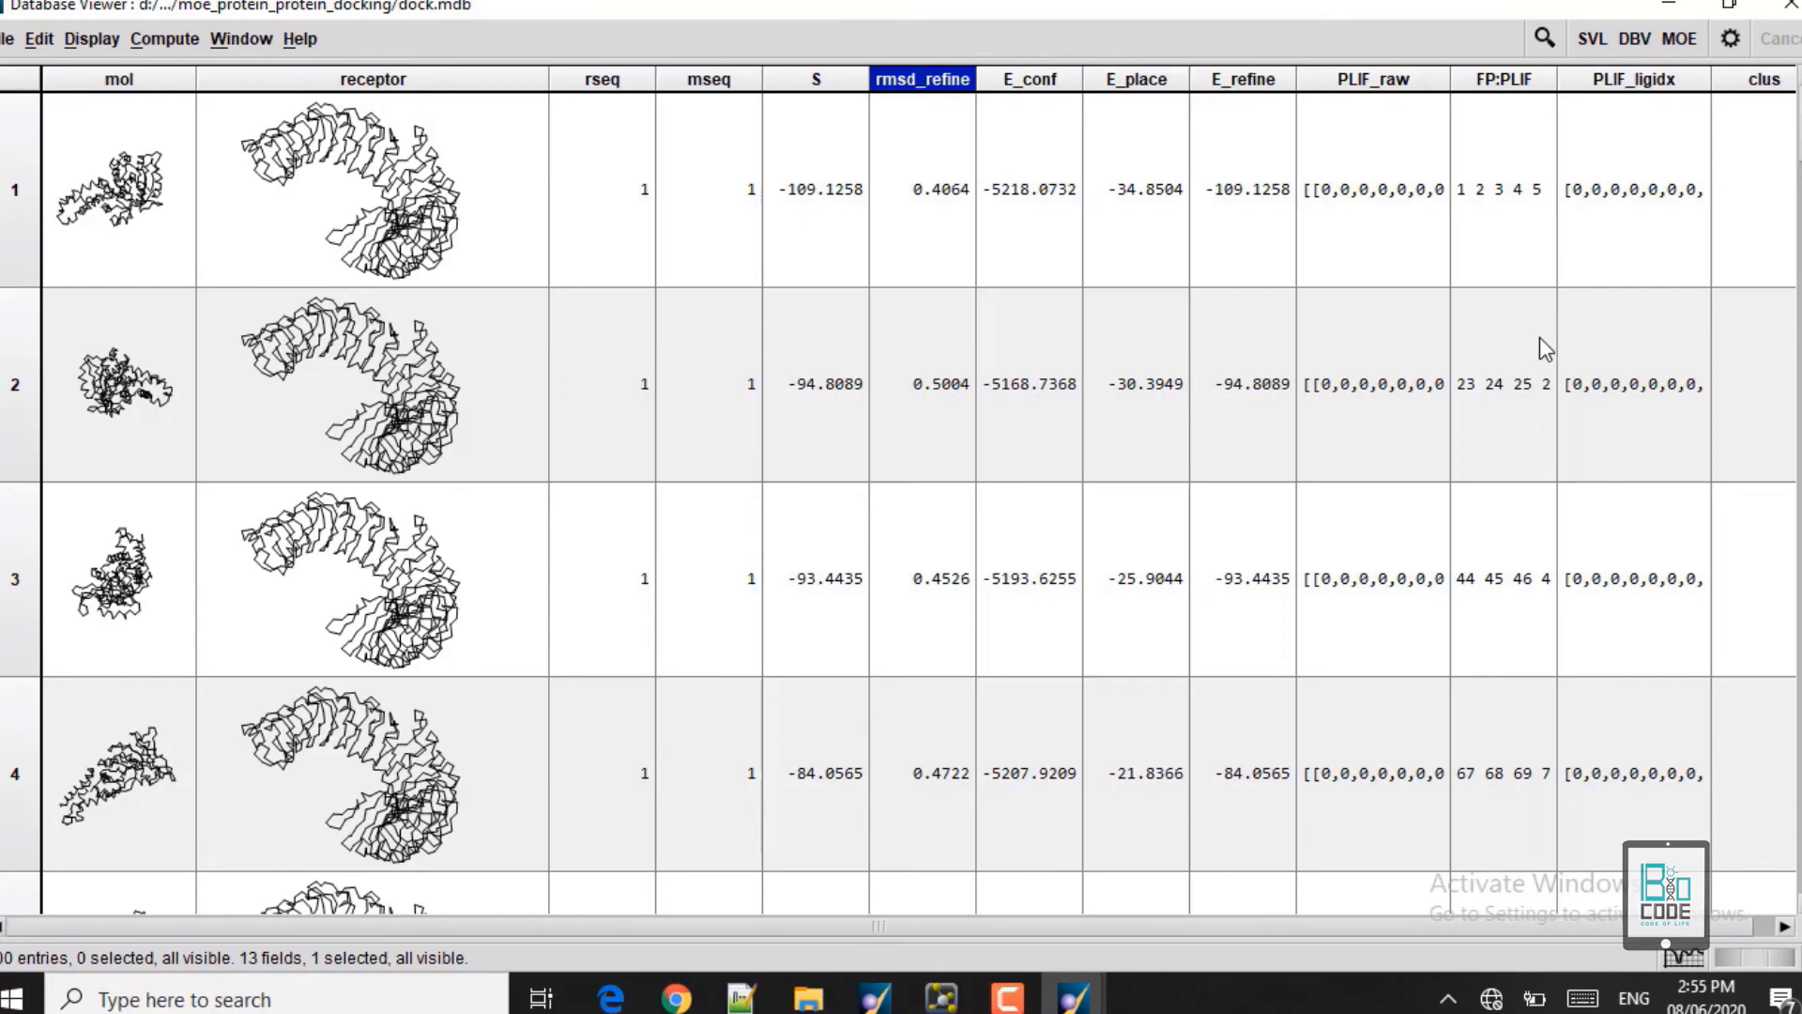
scroll(1795, 537, down, 15)
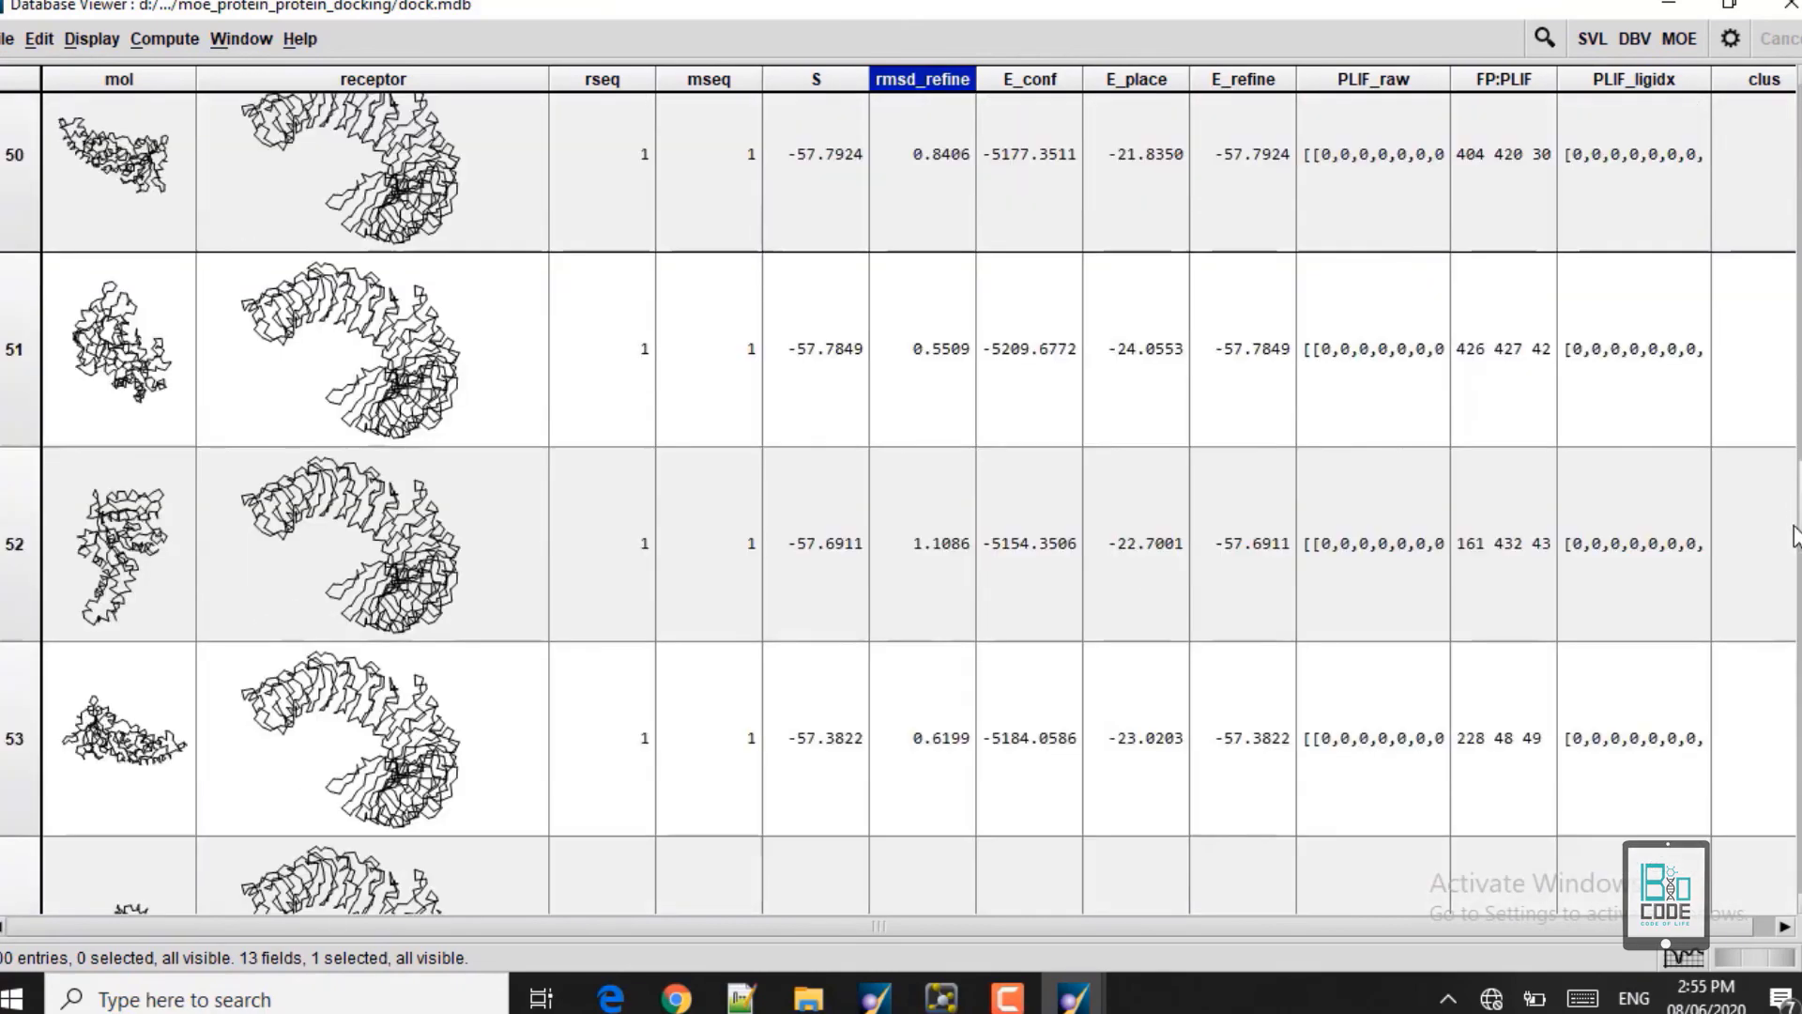
drag(1795, 537, 1797, 906)
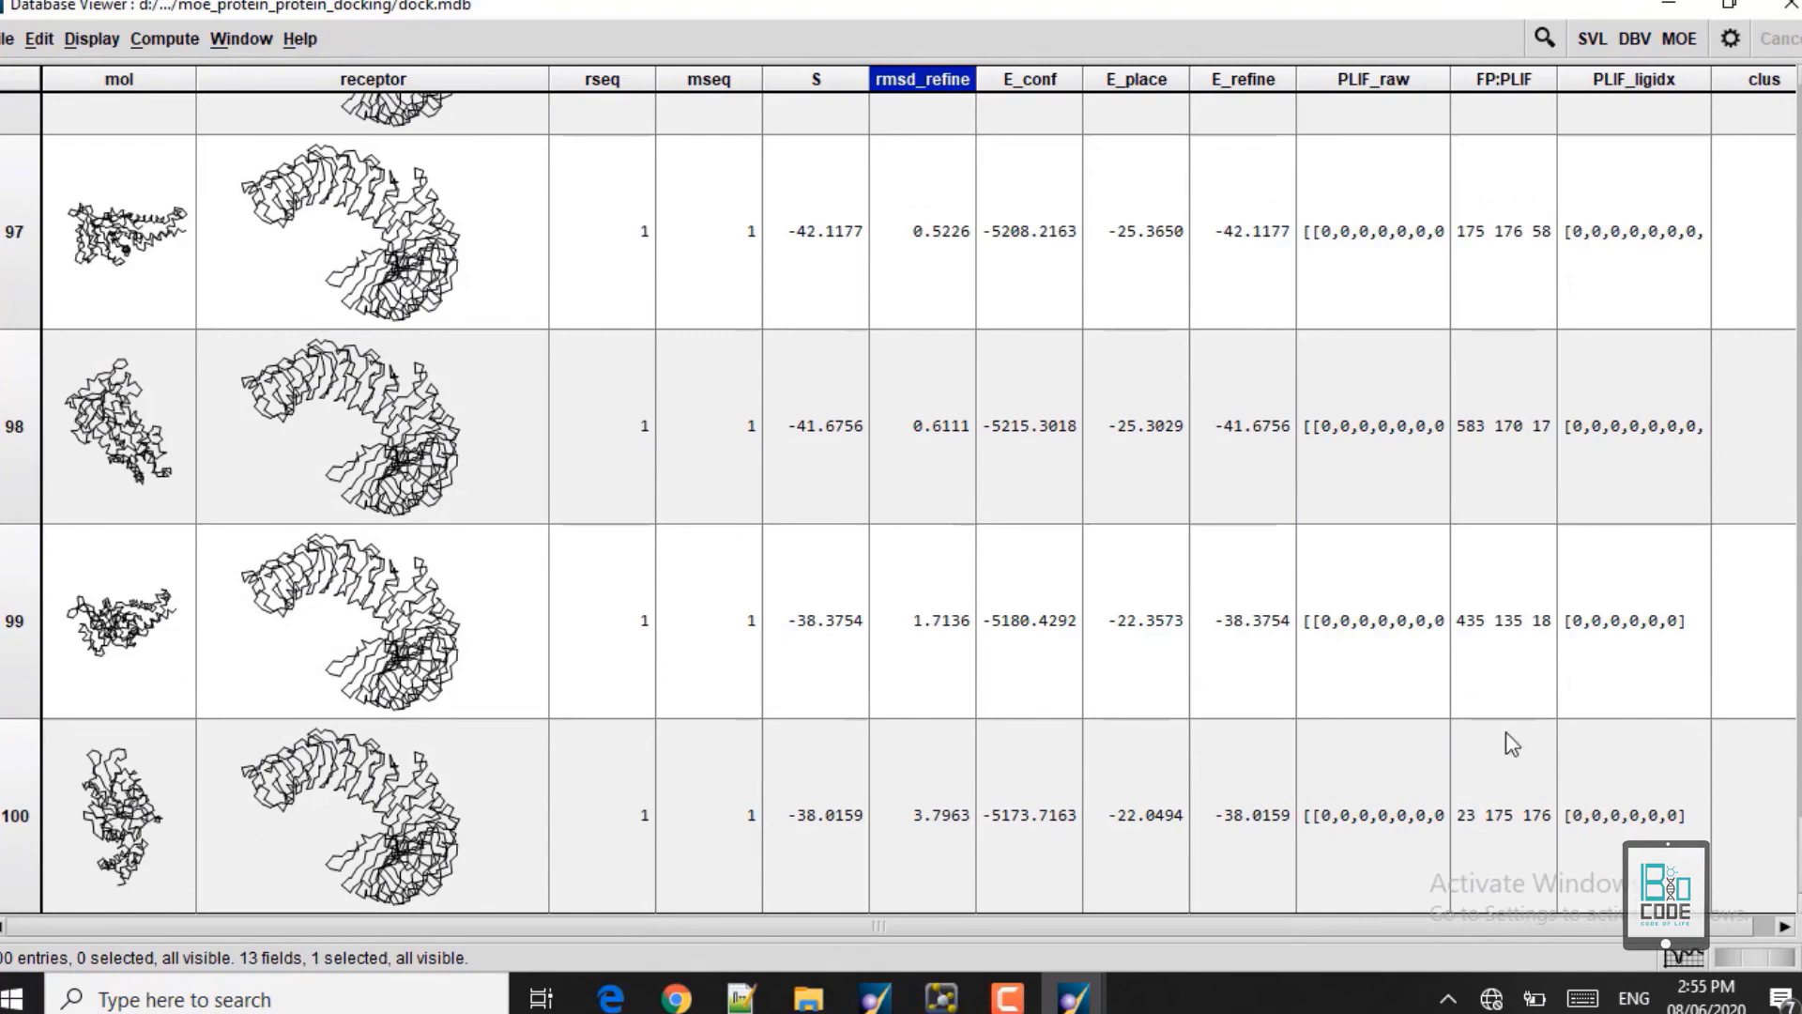
scroll(901, 503, up, 20)
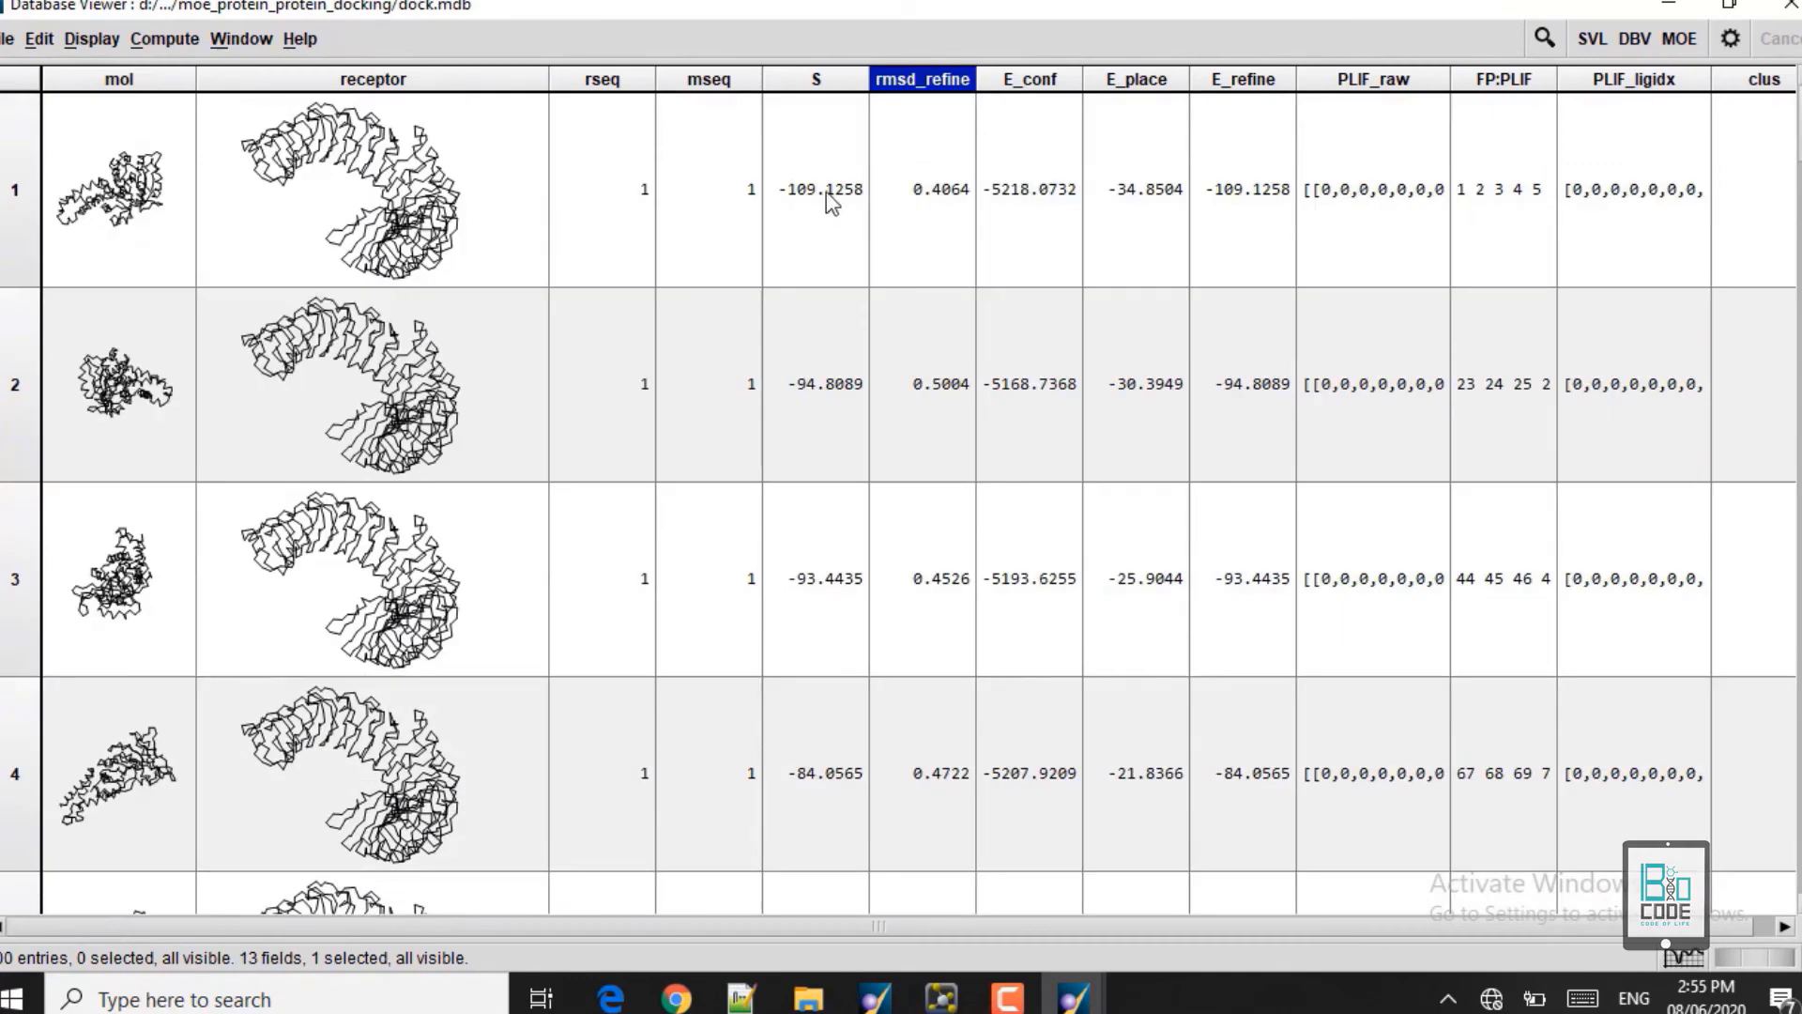
click(830, 83)
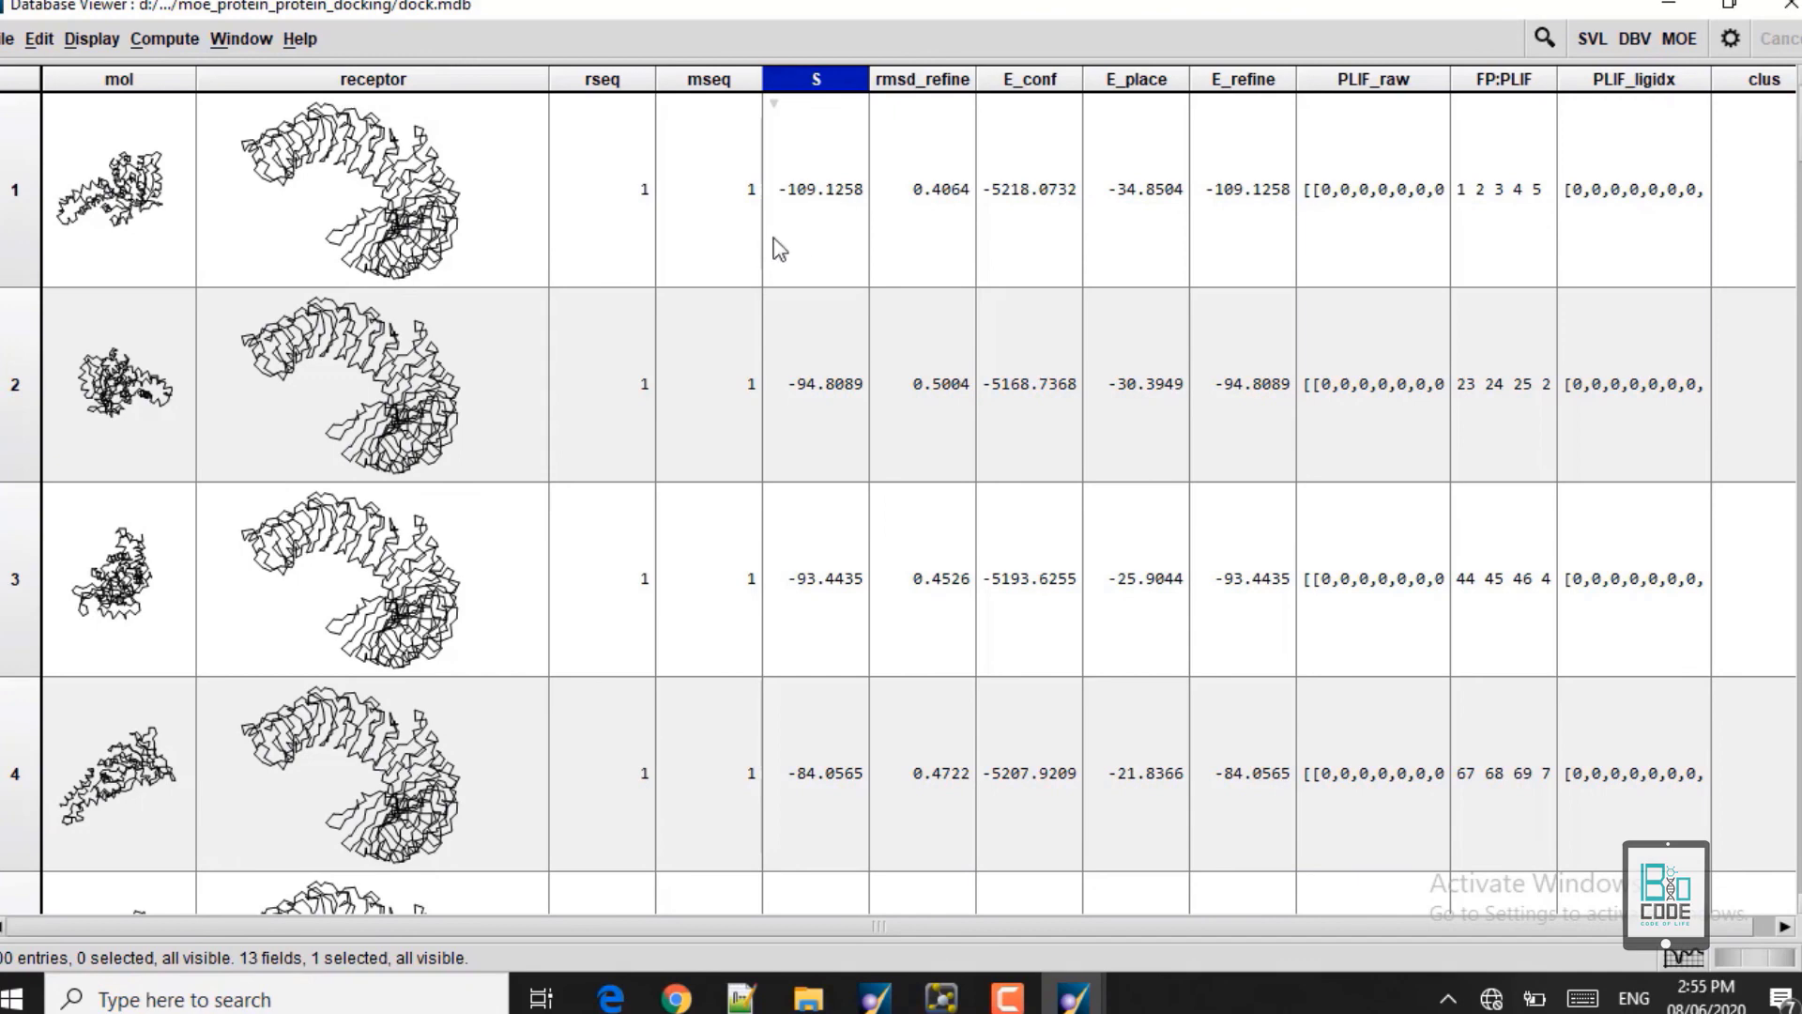
click(8, 197)
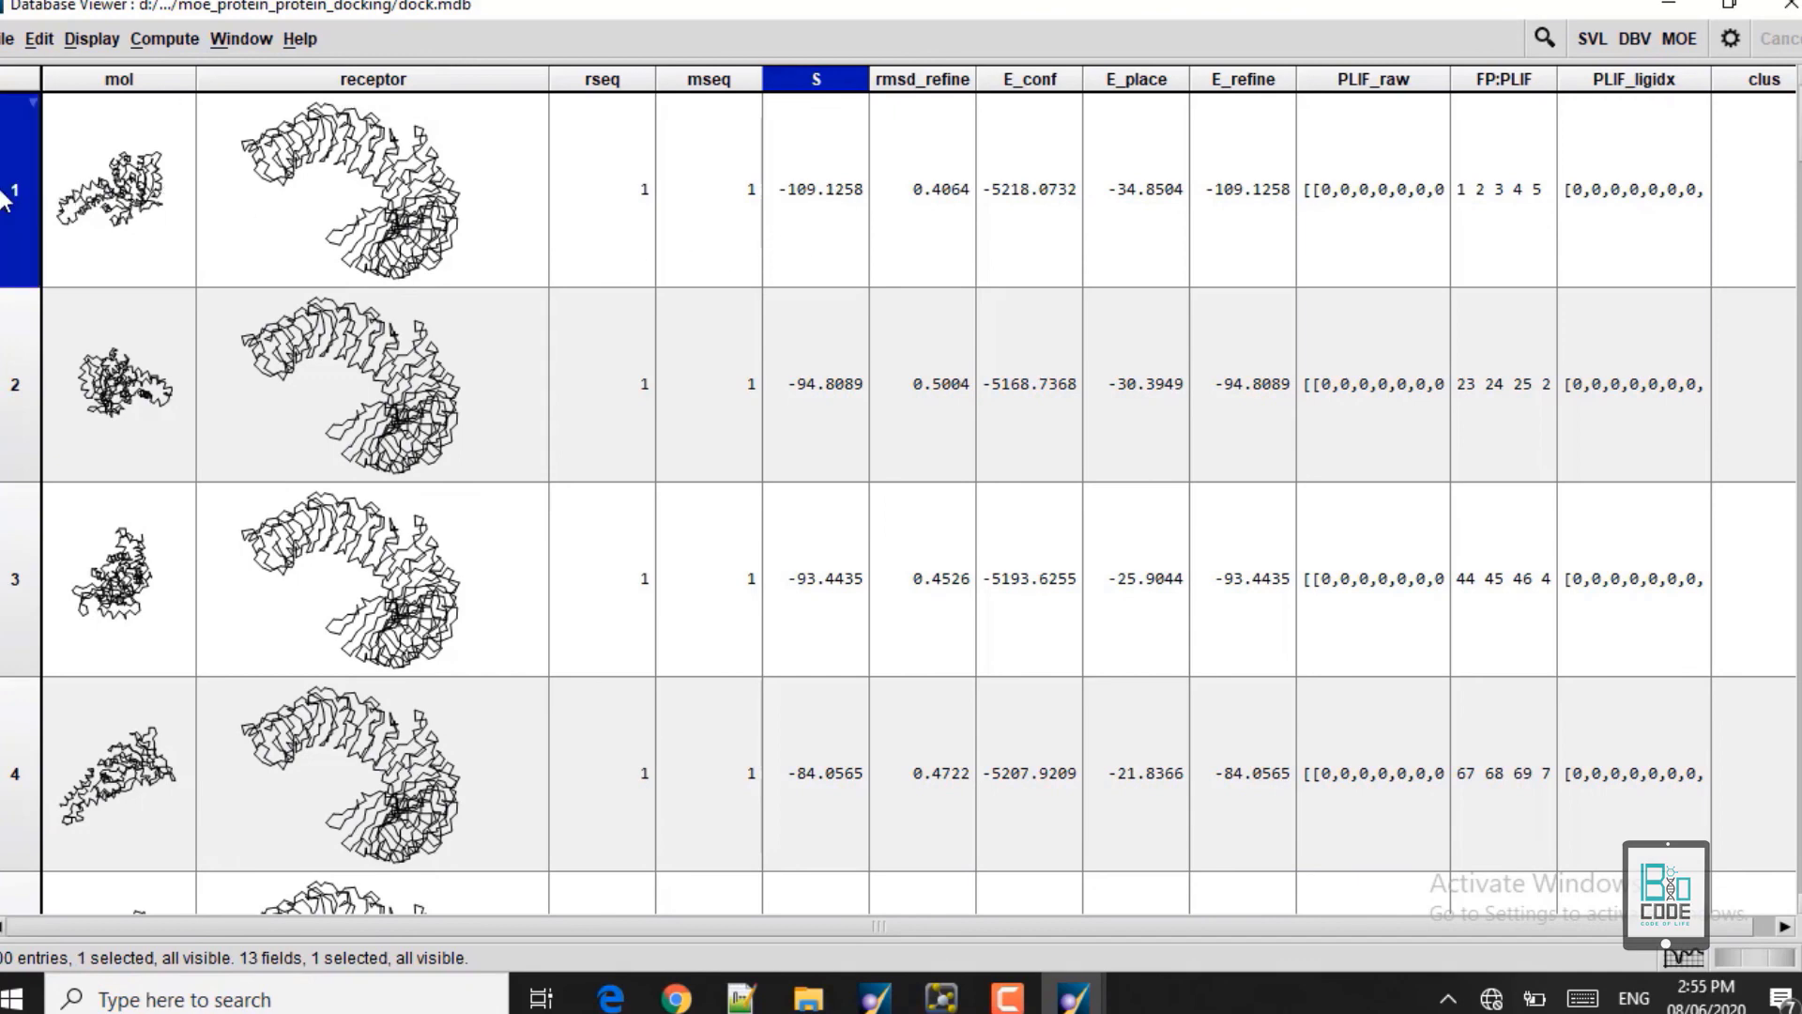